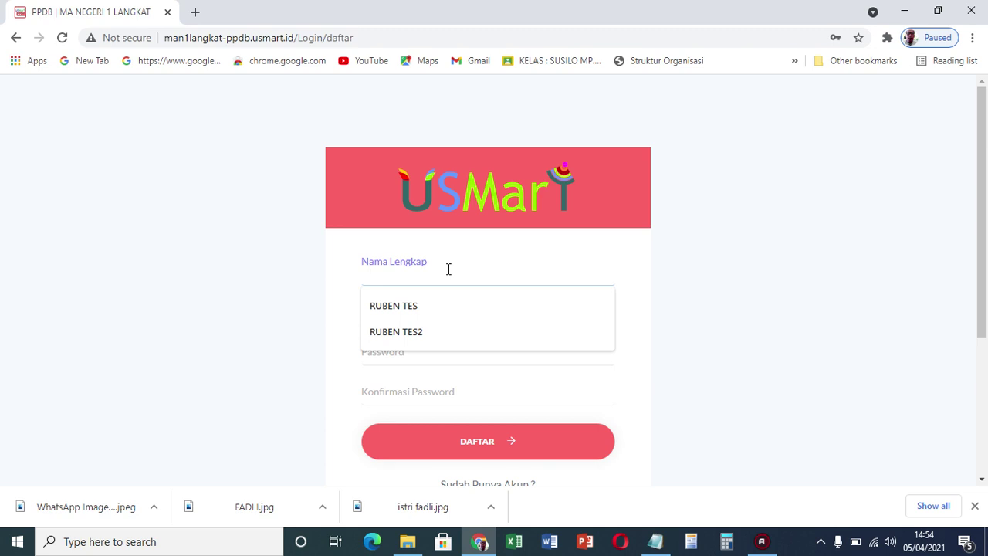
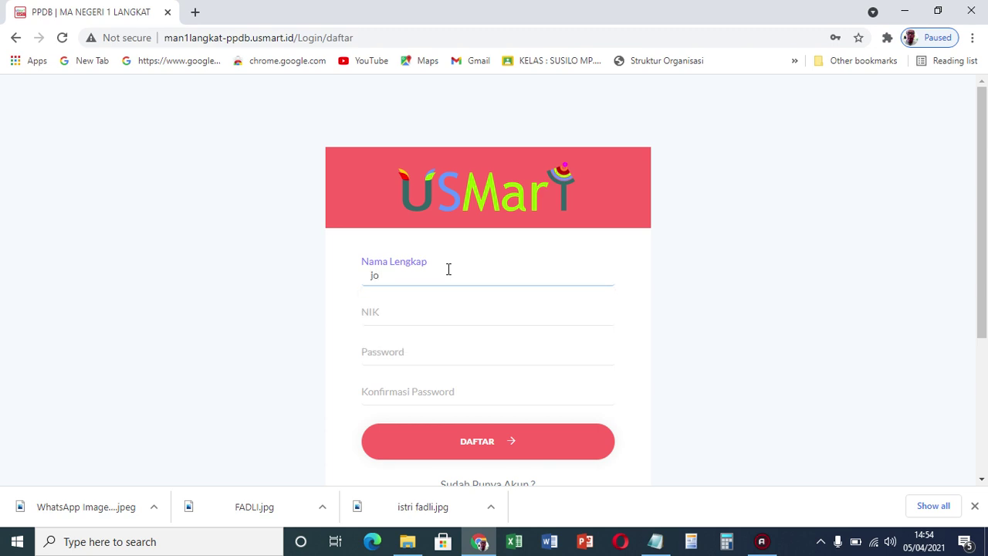
Enter the applicant's full name and paste the NIK copied from Notepad
{"action": "left_click", "coordinate": [406, 311]}
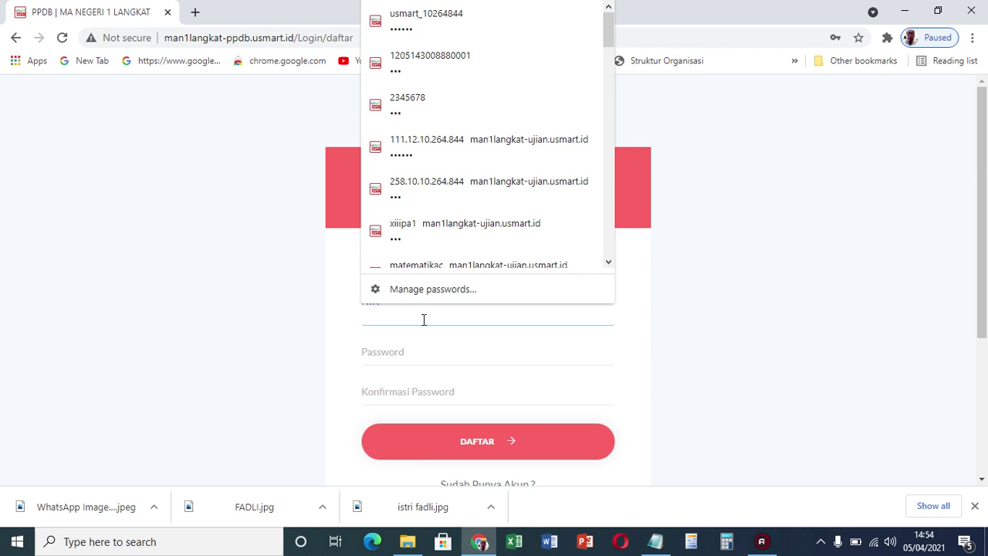
{"action": "left_click", "coordinate": [655, 541]}
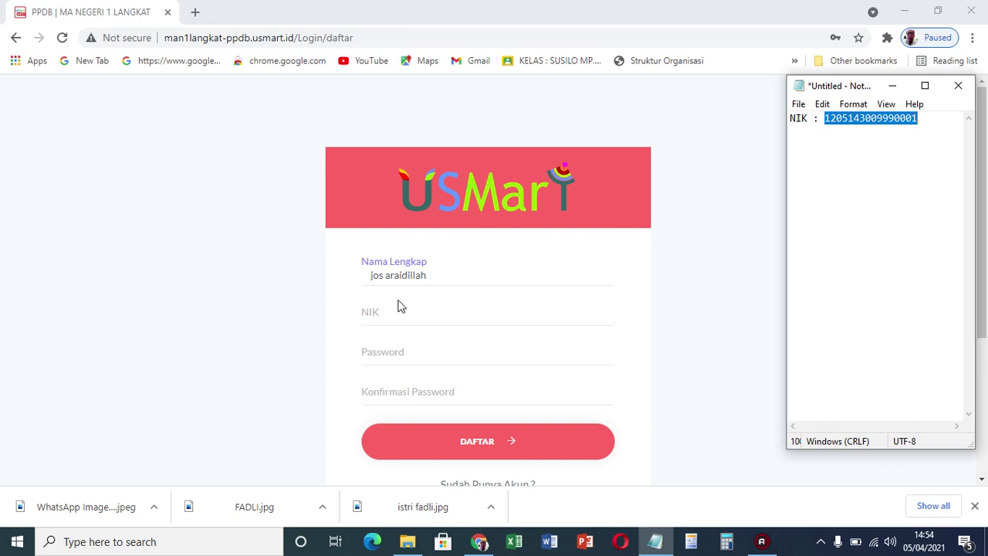
{"action": "left_click", "coordinate": [363, 314]}
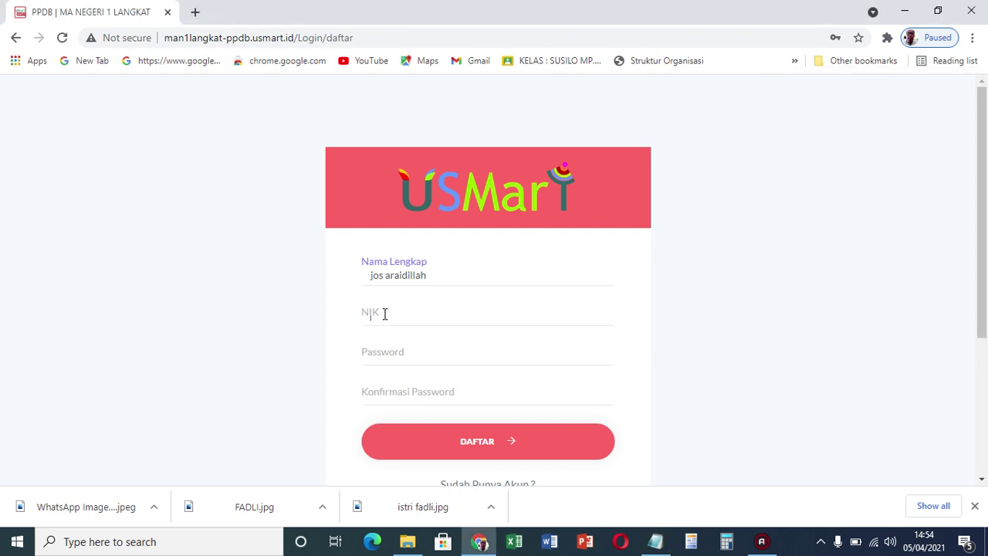
{"action": "left_click", "coordinate": [384, 313]}
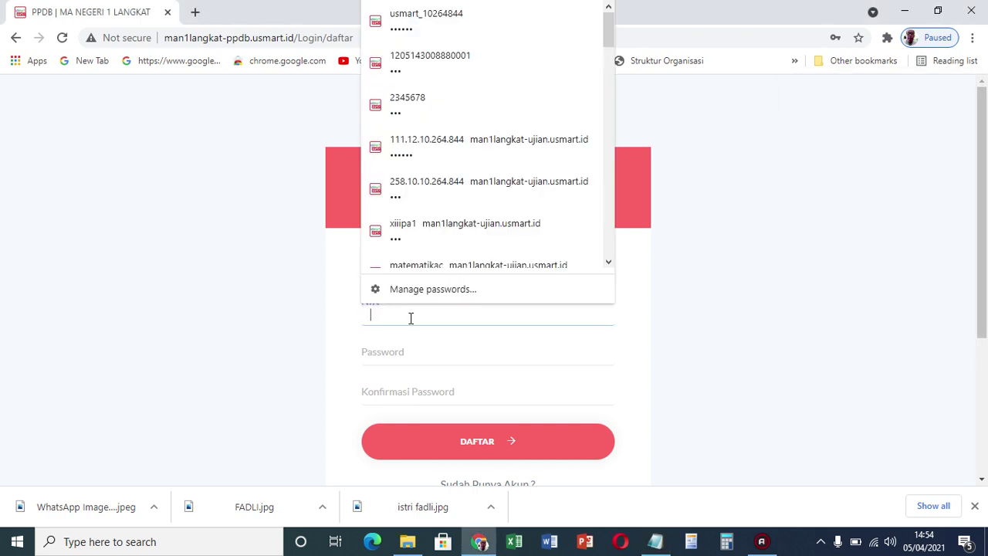
{"action": "key", "text": "ctrl+v"}
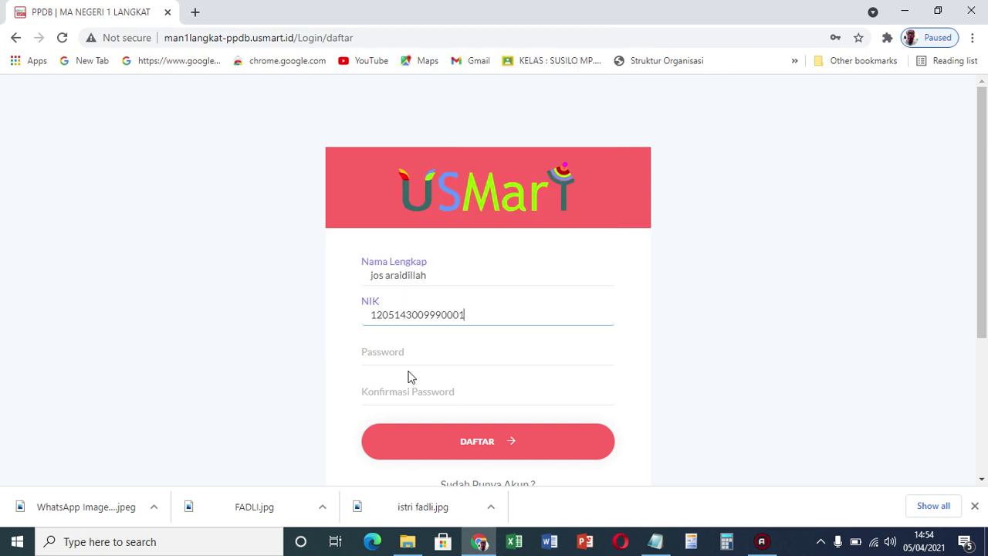
Enter the account password and its confirmation, then submit the registration
{"action": "left_click", "coordinate": [405, 355]}
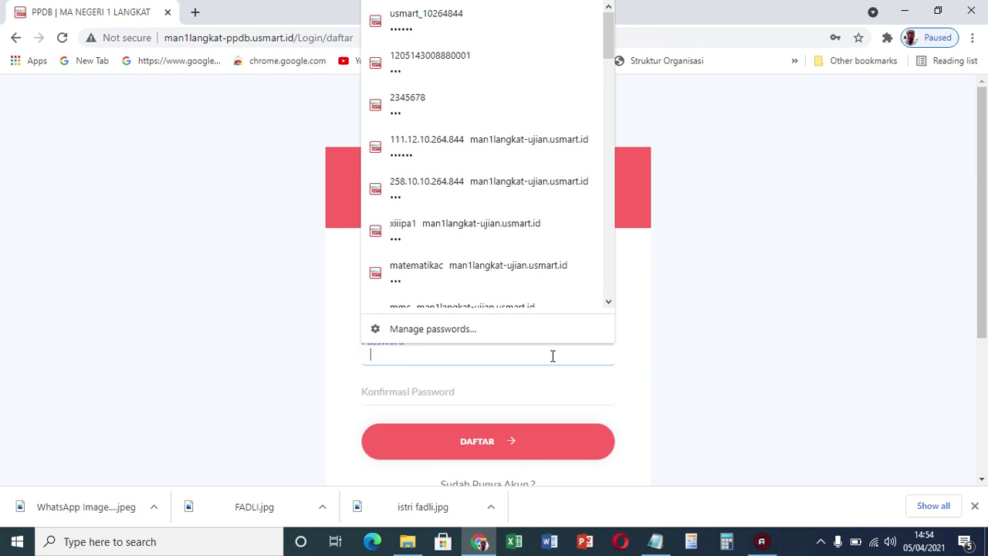
{"action": "type", "text": "12345678"}
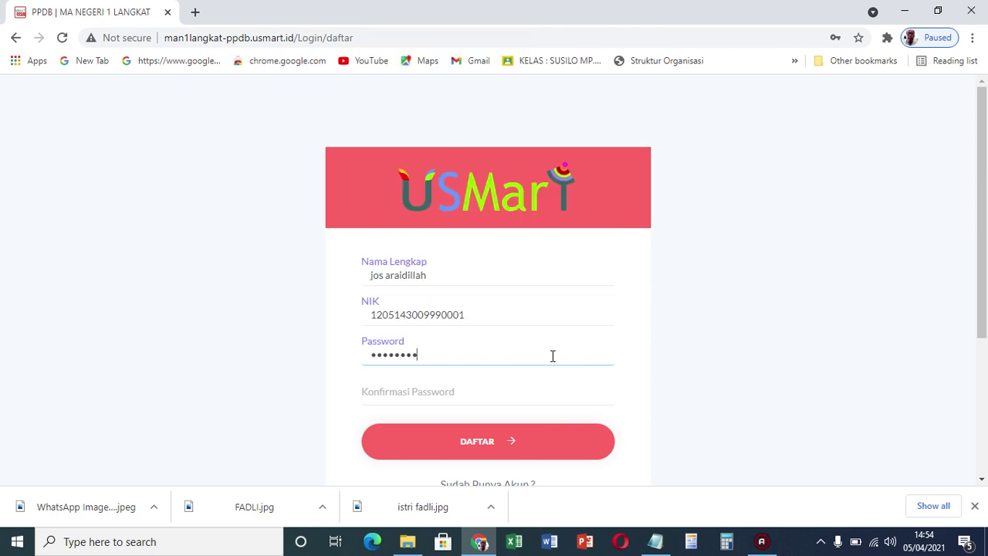
{"action": "left_click", "coordinate": [458, 389]}
{"action": "type", "text": "12345678"}
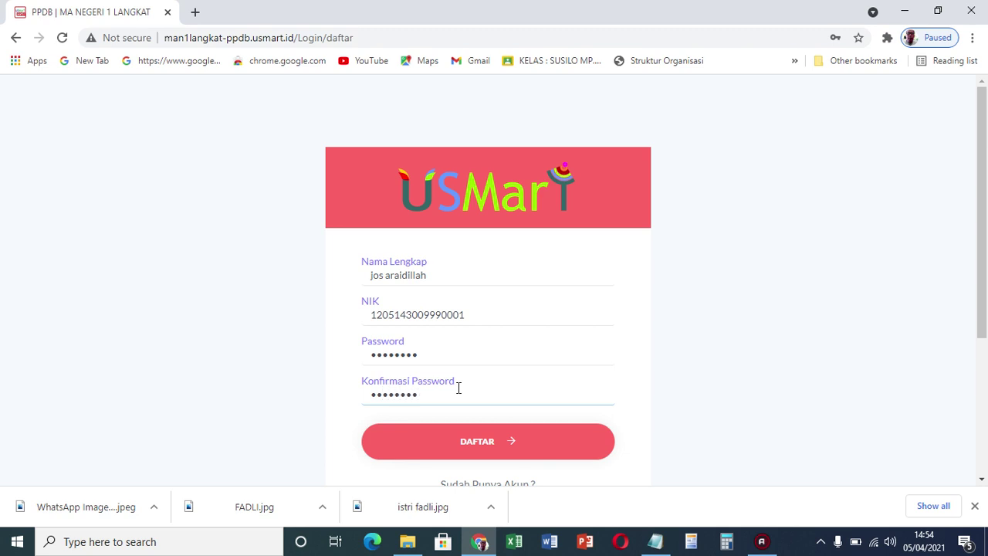
{"action": "left_click", "coordinate": [504, 445]}
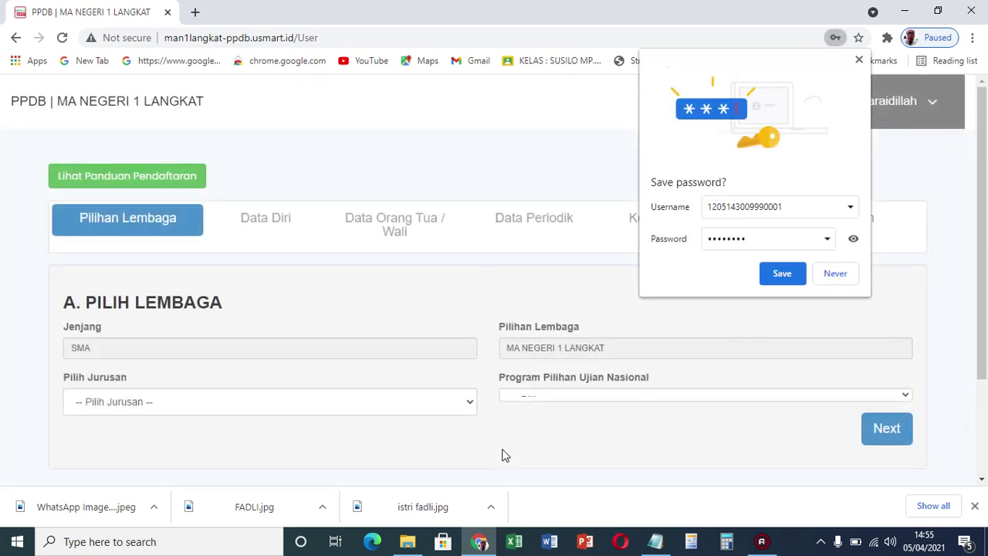
Save the new login in Chrome's password prompt
{"action": "left_click", "coordinate": [772, 275]}
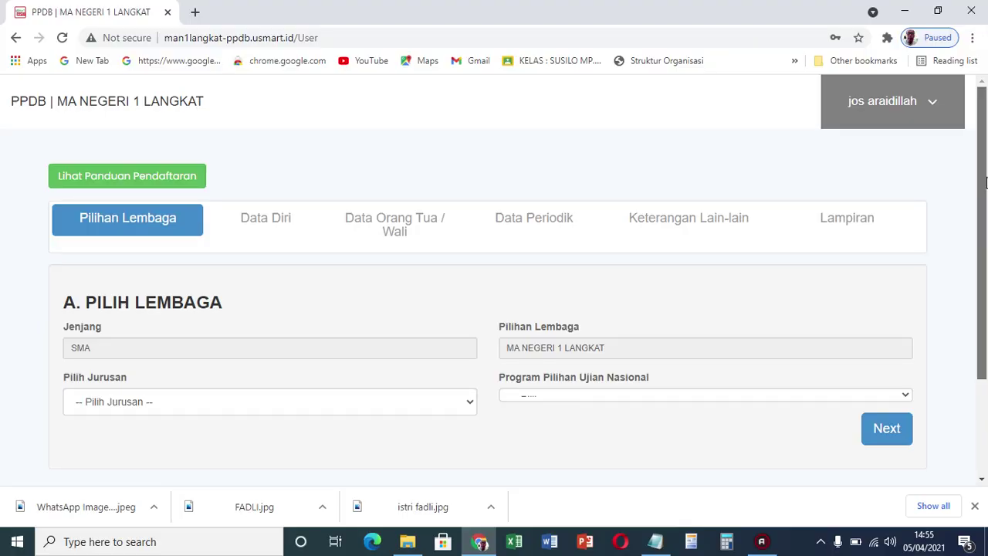
{"action": "left_click_drag", "start_coordinate": [986, 193], "coordinate": [986, 310]}
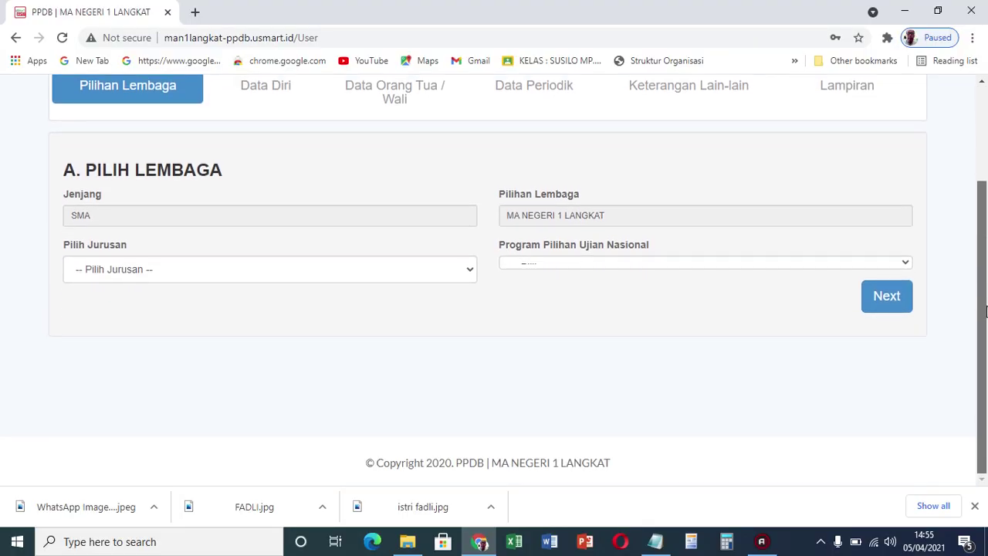
{"action": "left_click_drag", "start_coordinate": [986, 352], "coordinate": [983, 228]}
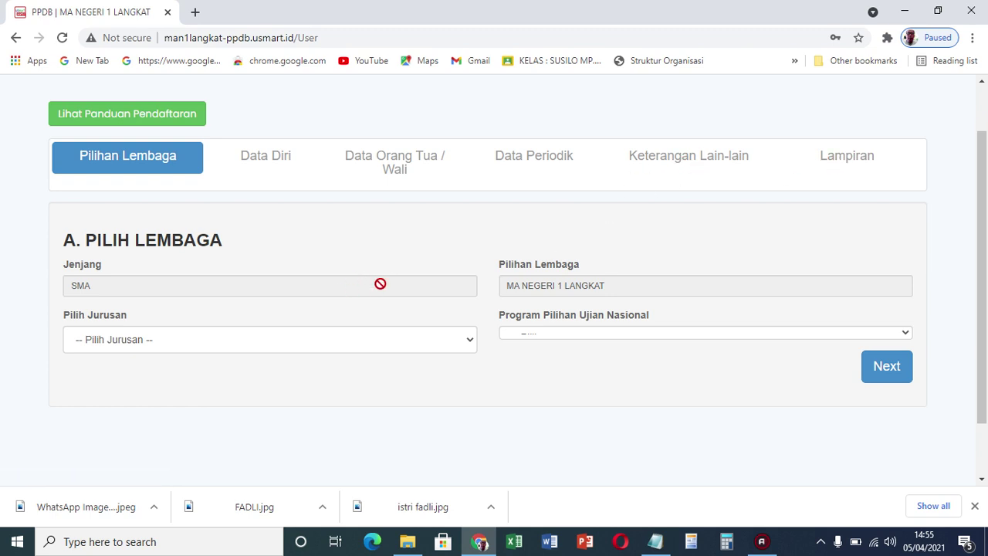
Choose the IPS major and Geografi exam program, then continue to Data Diri
{"action": "left_click", "coordinate": [455, 347]}
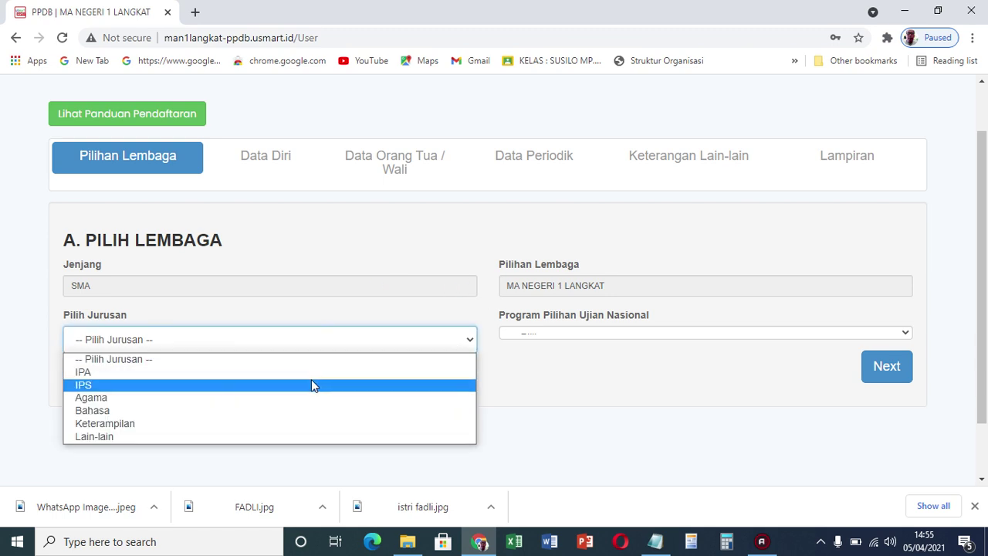
{"action": "key", "text": "Up"}
{"action": "left_click", "coordinate": [288, 385]}
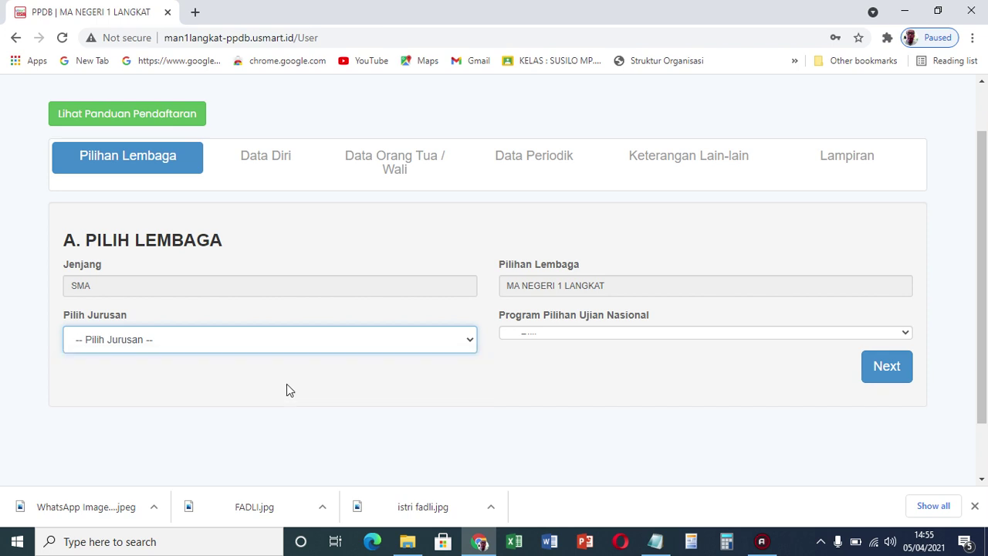
{"action": "left_click", "coordinate": [538, 333]}
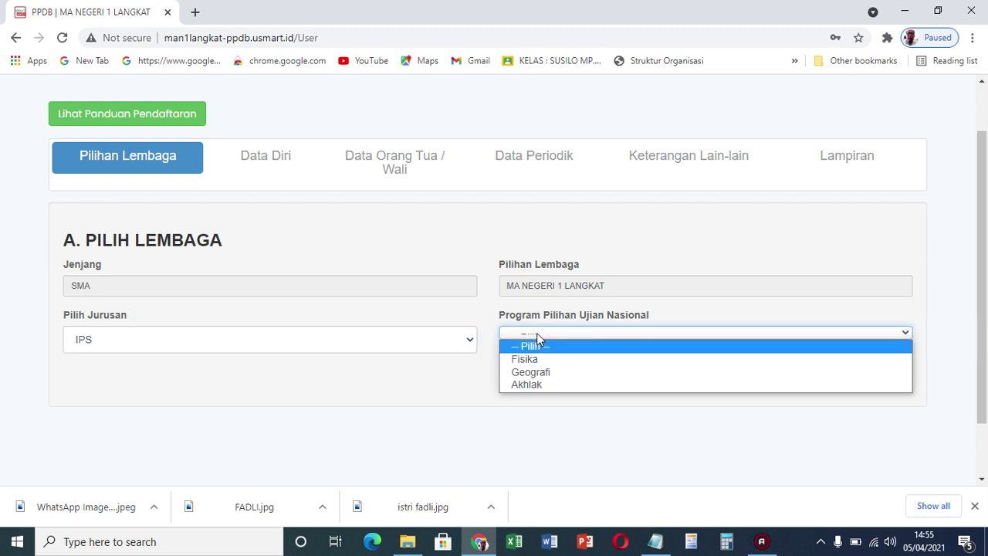
{"action": "left_click", "coordinate": [534, 372]}
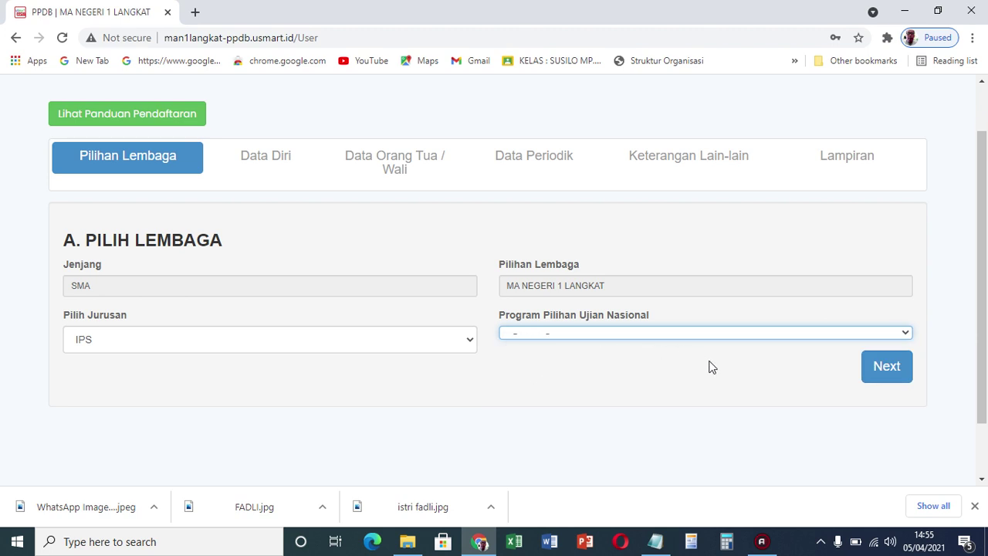
{"action": "left_click", "coordinate": [893, 368]}
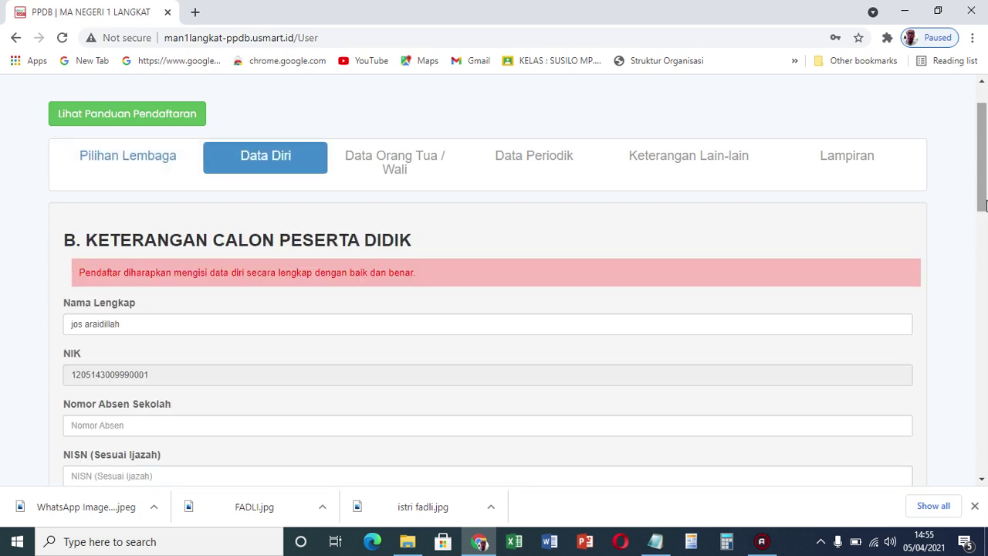
Set school attendance number 1 and enter the diploma NISN
{"action": "left_click_drag", "start_coordinate": [986, 171], "coordinate": [986, 225]}
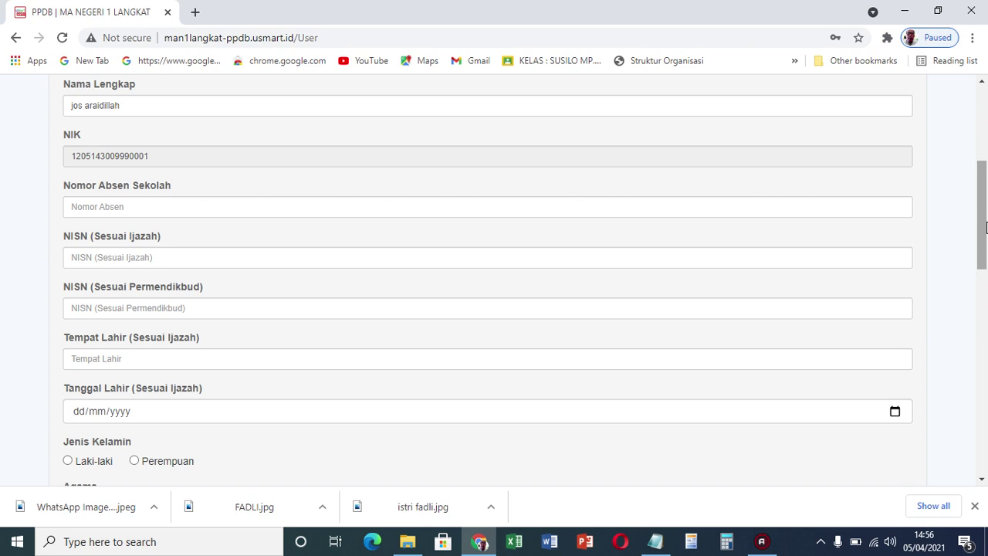
{"action": "left_click", "coordinate": [142, 208]}
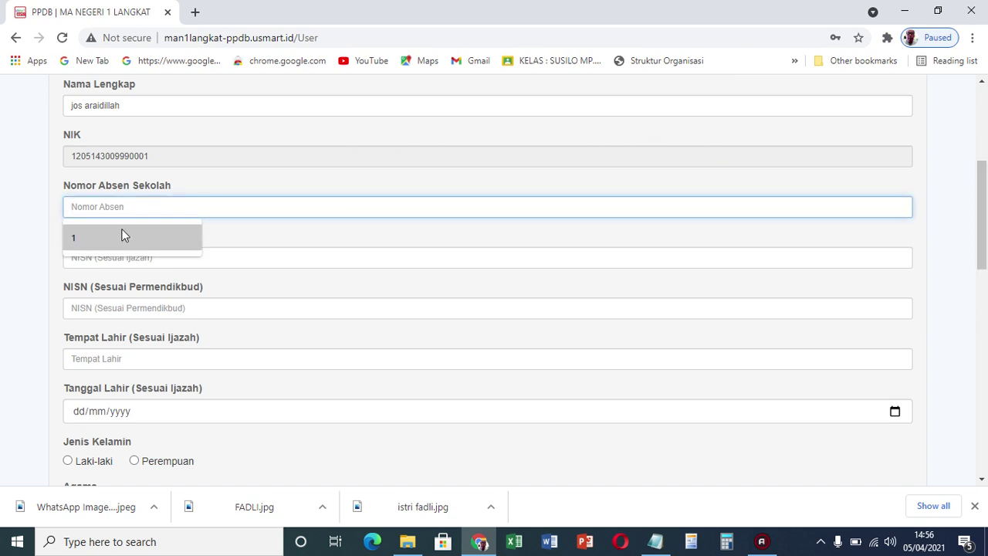
{"action": "left_click", "coordinate": [121, 236]}
{"action": "left_click", "coordinate": [96, 262]}
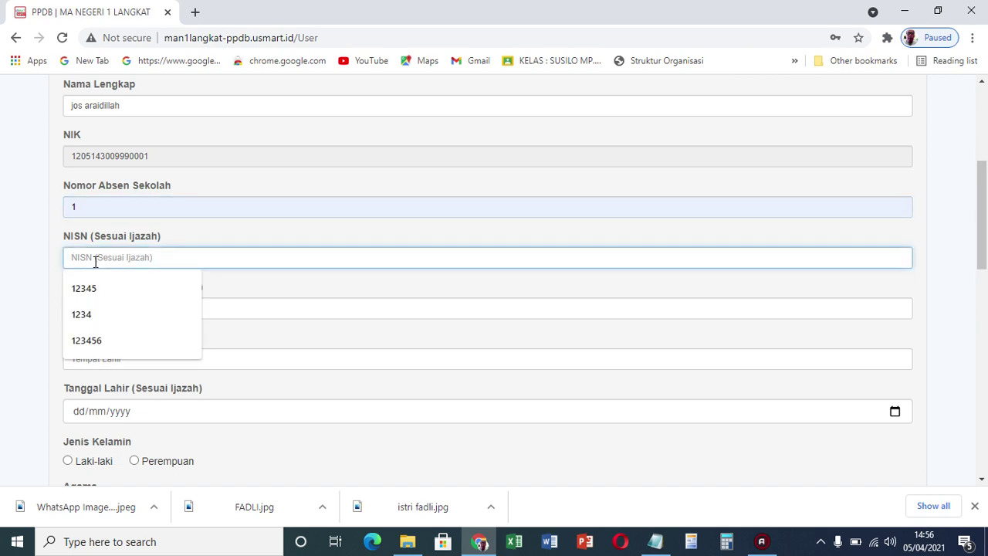
{"action": "left_click", "coordinate": [289, 282]}
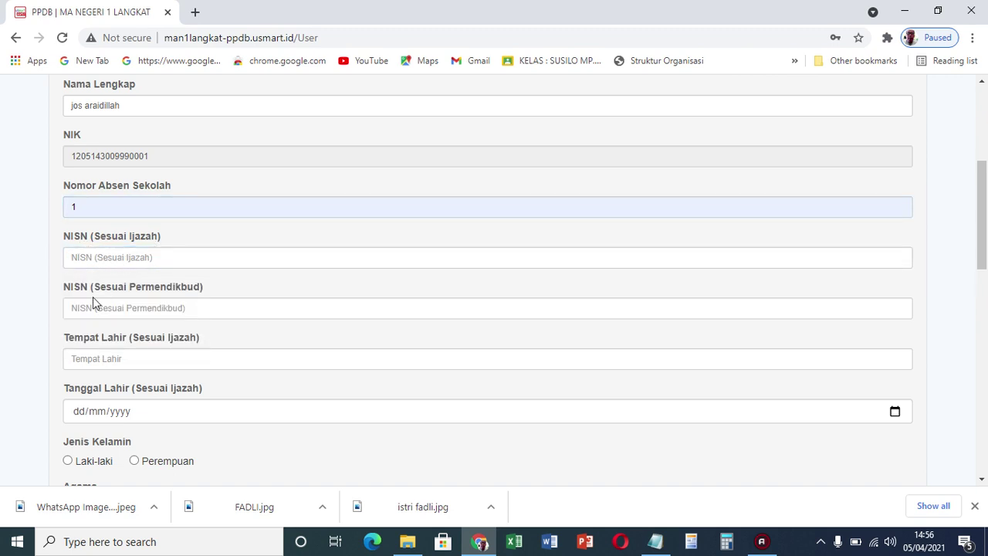
{"action": "left_click", "coordinate": [141, 255]}
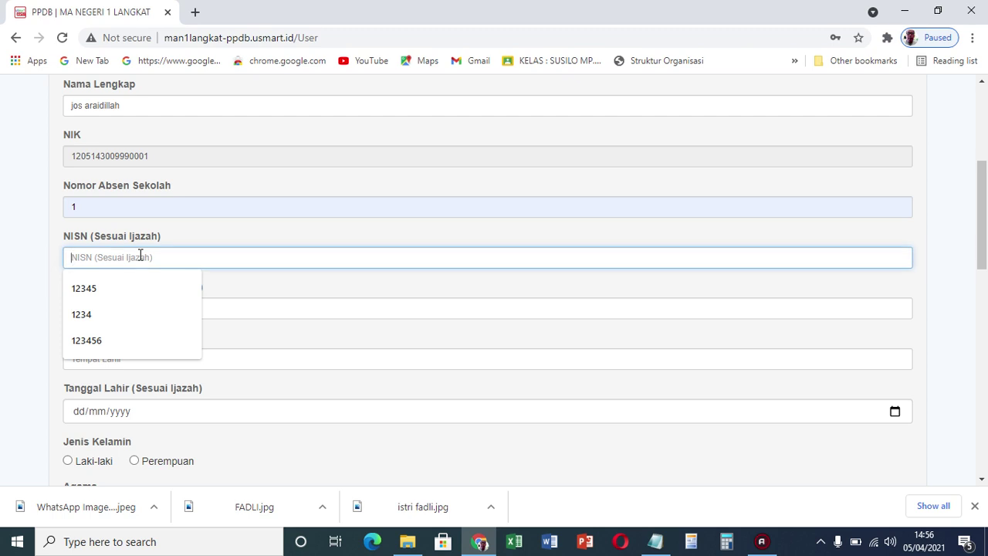
{"action": "type", "text": "12345678"}
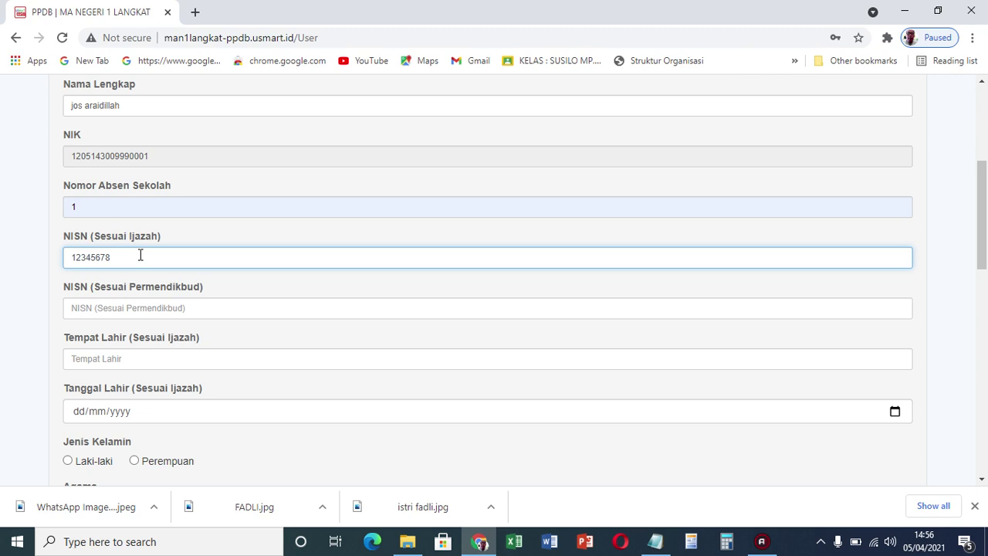
Enter the Permendikbud NISN and recheck both NISN fields
{"action": "left_click", "coordinate": [115, 312]}
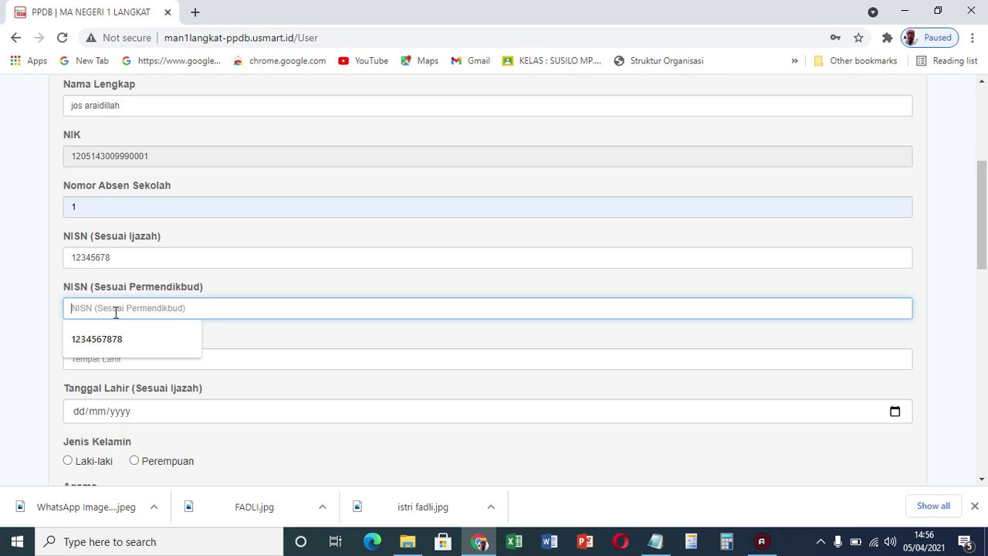
{"action": "type", "text": "345678912"}
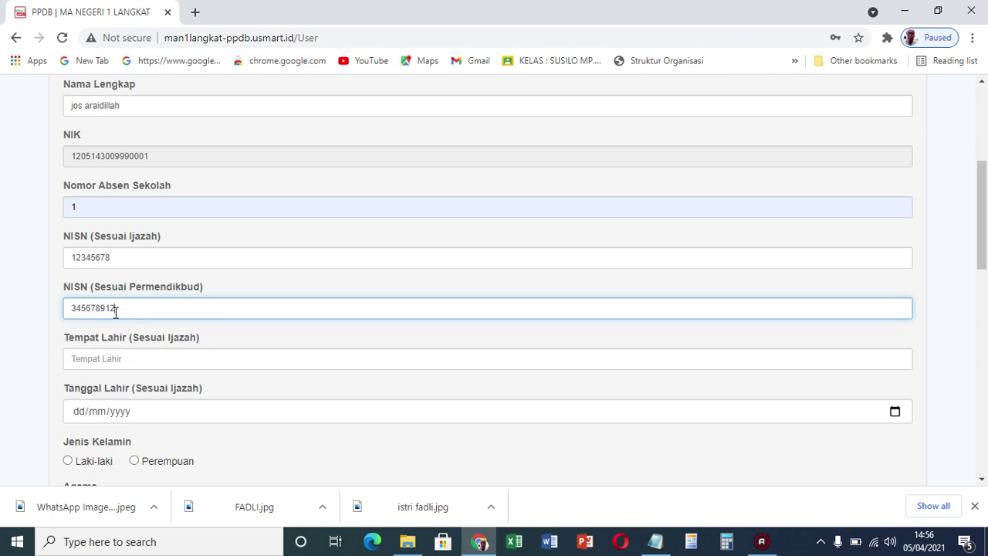
{"action": "left_click", "coordinate": [113, 363]}
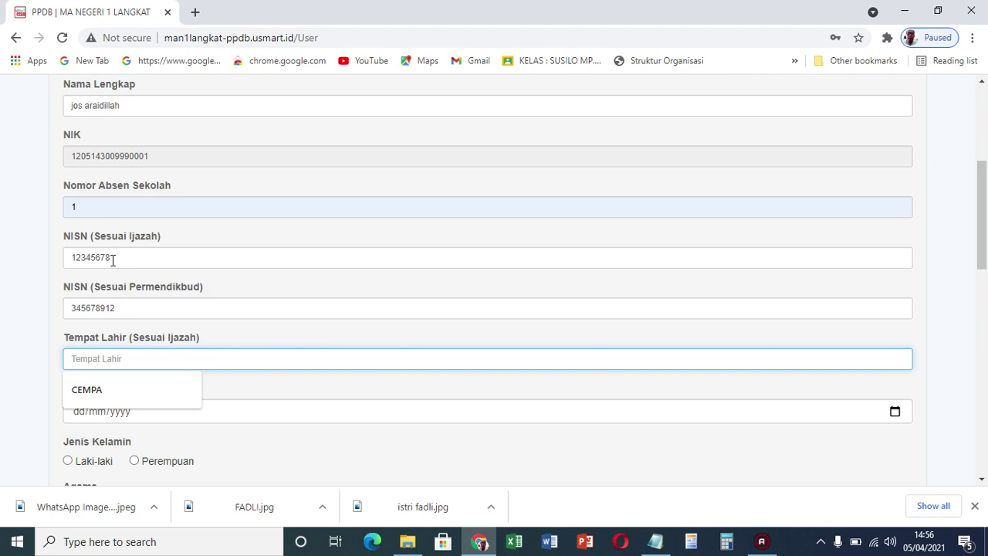
{"action": "left_click_drag", "start_coordinate": [128, 255], "coordinate": [69, 263]}
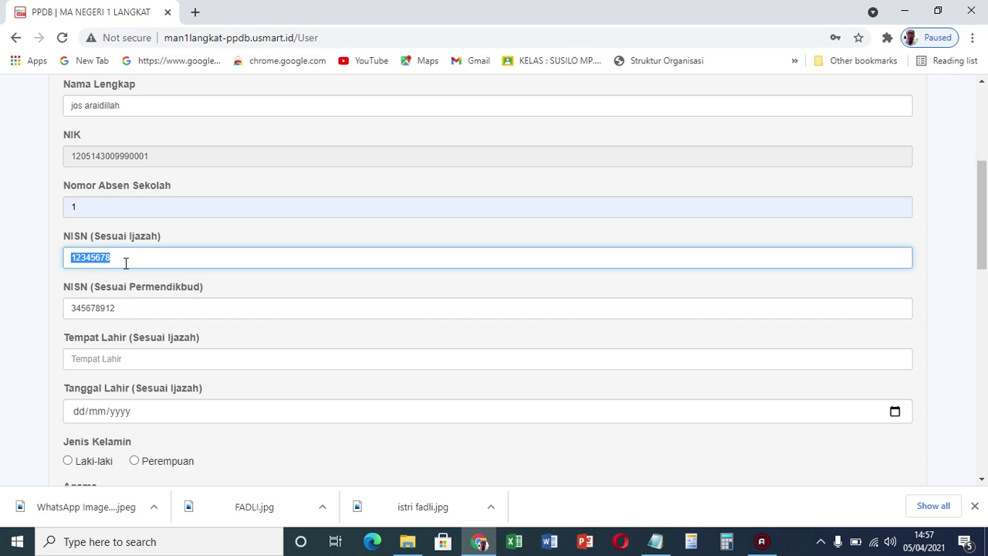
{"action": "left_click", "coordinate": [128, 310]}
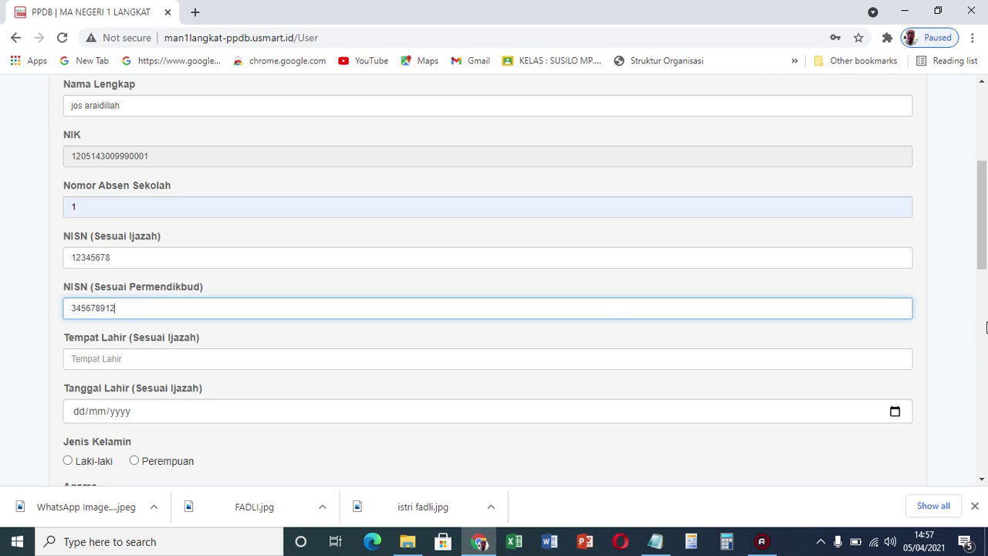
{"action": "left_click_drag", "start_coordinate": [982, 252], "coordinate": [983, 283]}
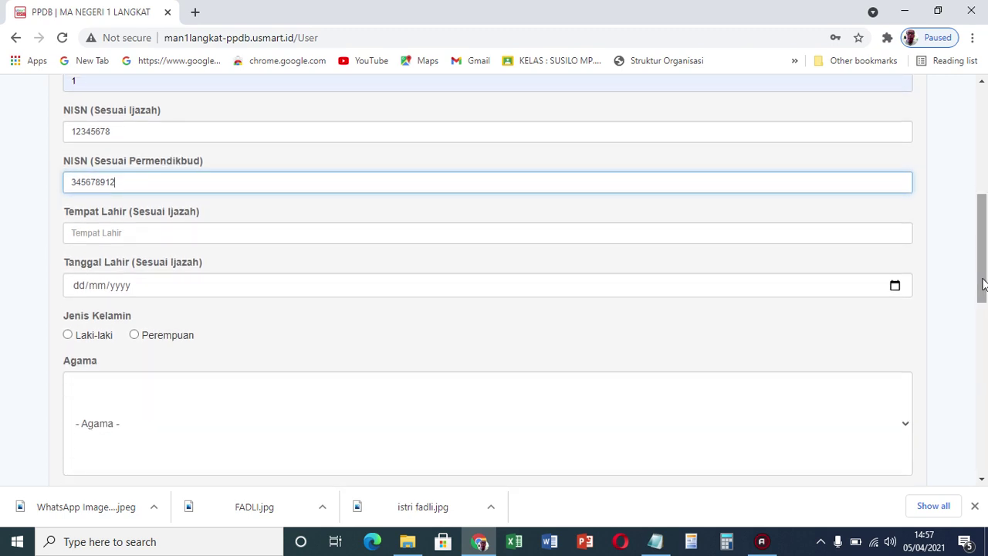
{"action": "left_click", "coordinate": [142, 234]}
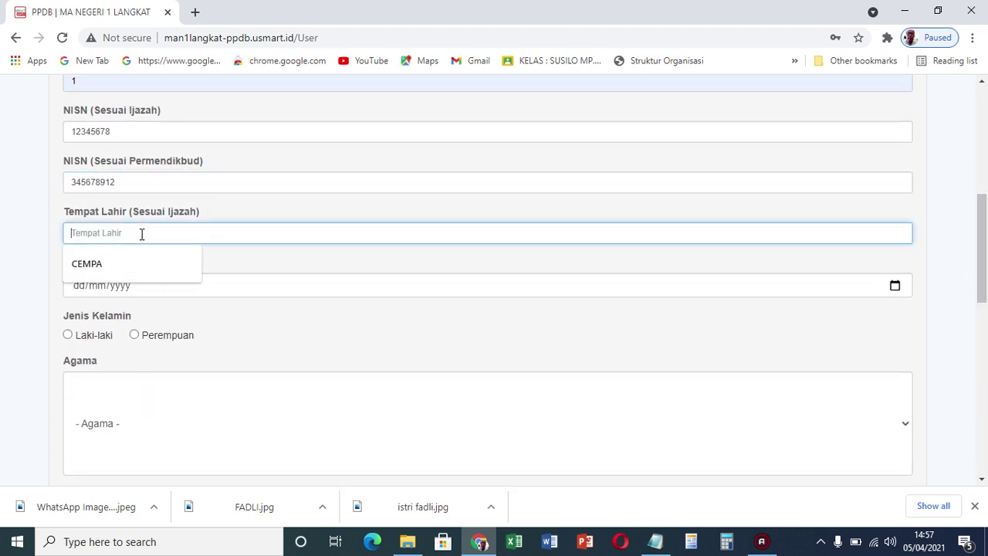
{"action": "left_click", "coordinate": [97, 263]}
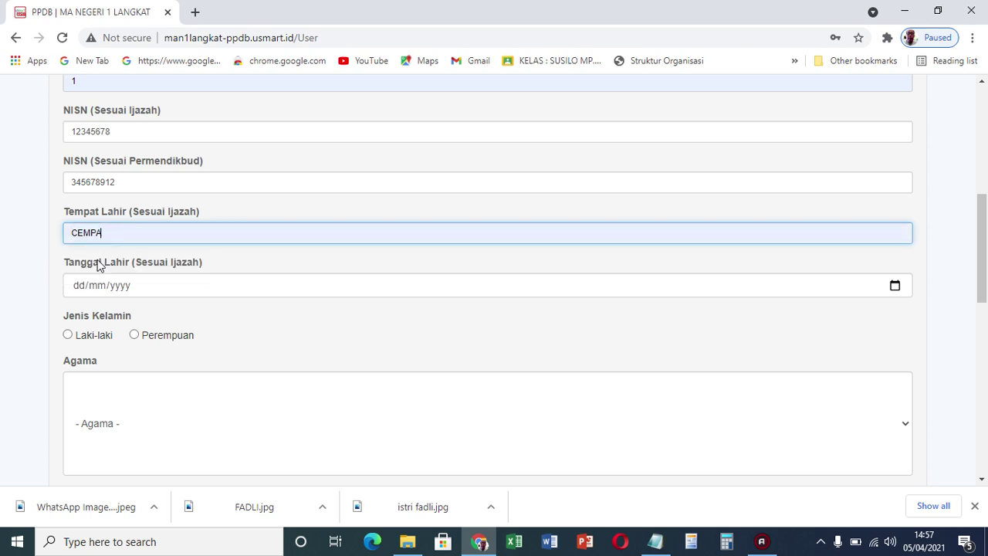
{"action": "left_click", "coordinate": [77, 290]}
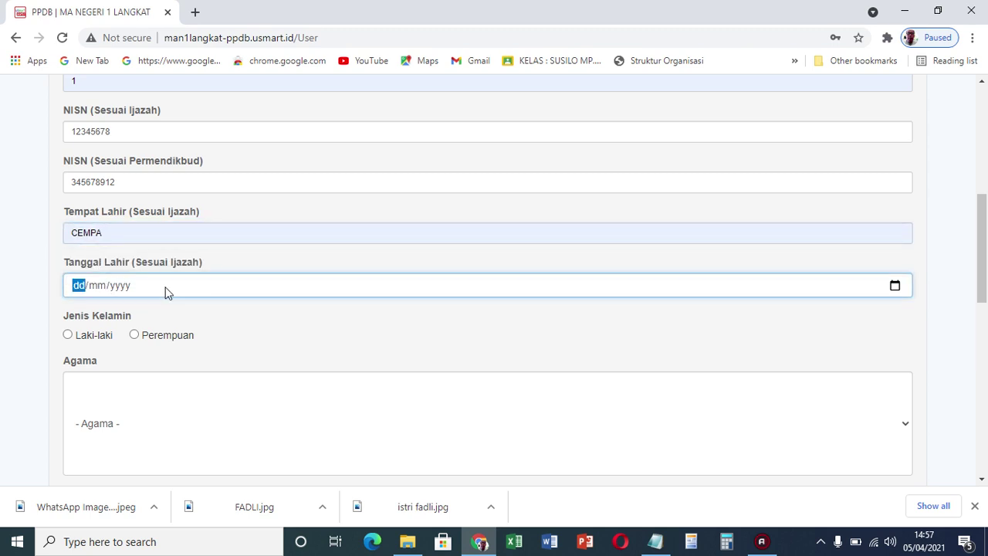
{"action": "left_click", "coordinate": [896, 285]}
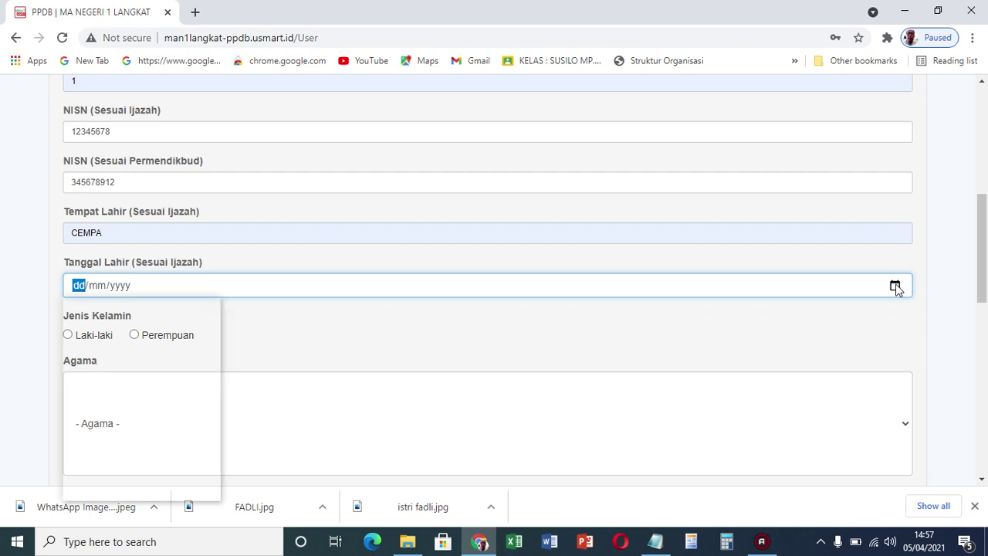
{"action": "left_click", "coordinate": [117, 314]}
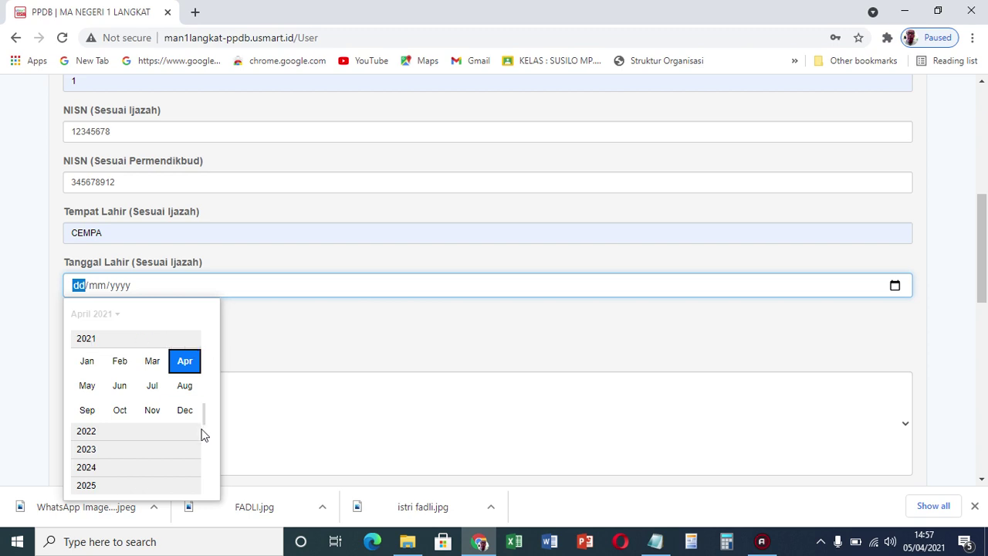
{"action": "left_click_drag", "start_coordinate": [203, 412], "coordinate": [203, 459]}
{"action": "scroll", "coordinate": [198, 348], "scroll_direction": "up", "scroll_amount": 5}
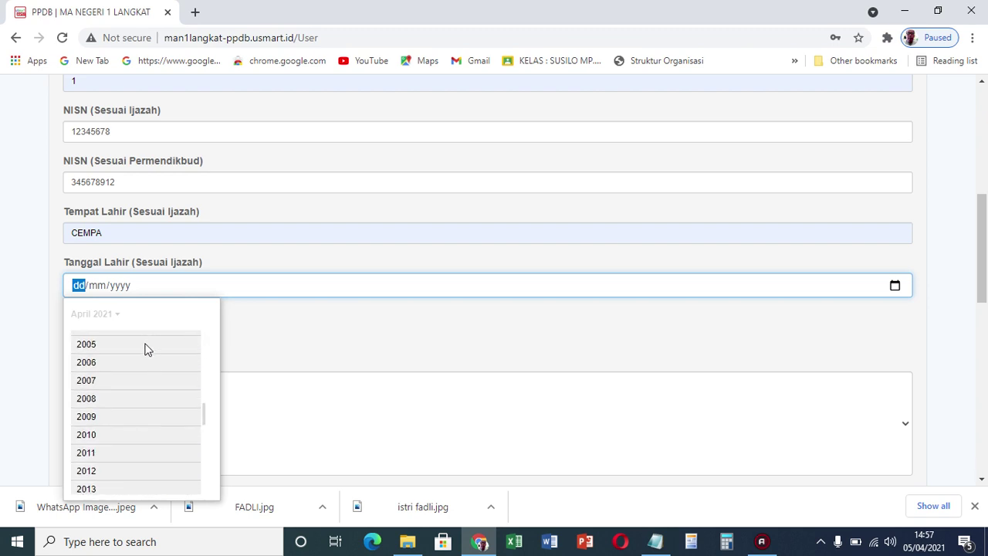
{"action": "left_click", "coordinate": [146, 348]}
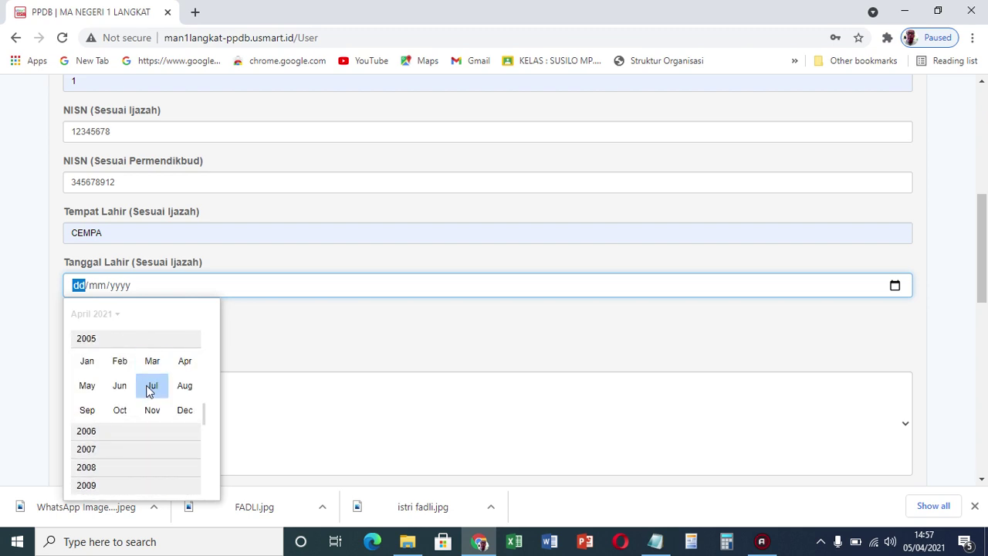
{"action": "left_click", "coordinate": [151, 386]}
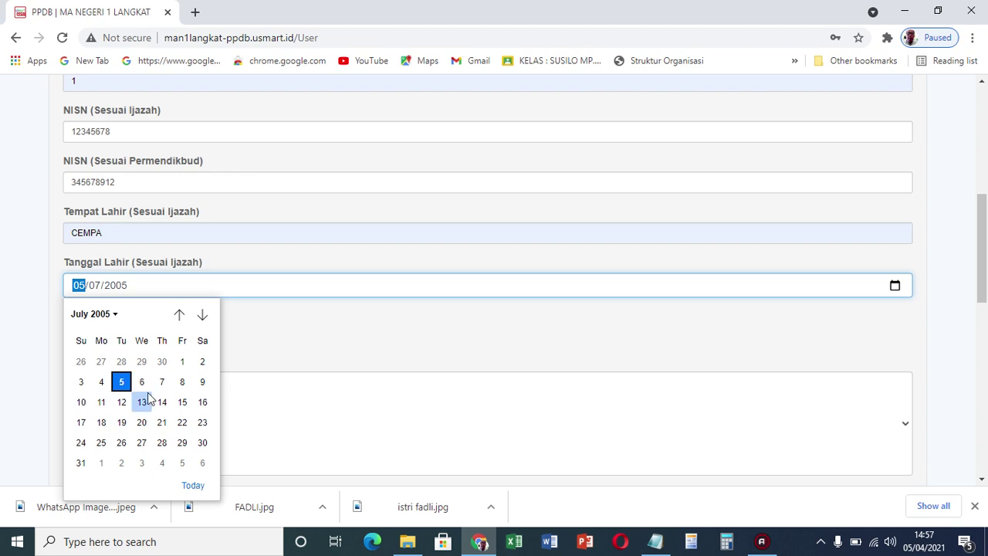
{"action": "left_click", "coordinate": [142, 383]}
{"action": "left_click", "coordinate": [142, 383]}
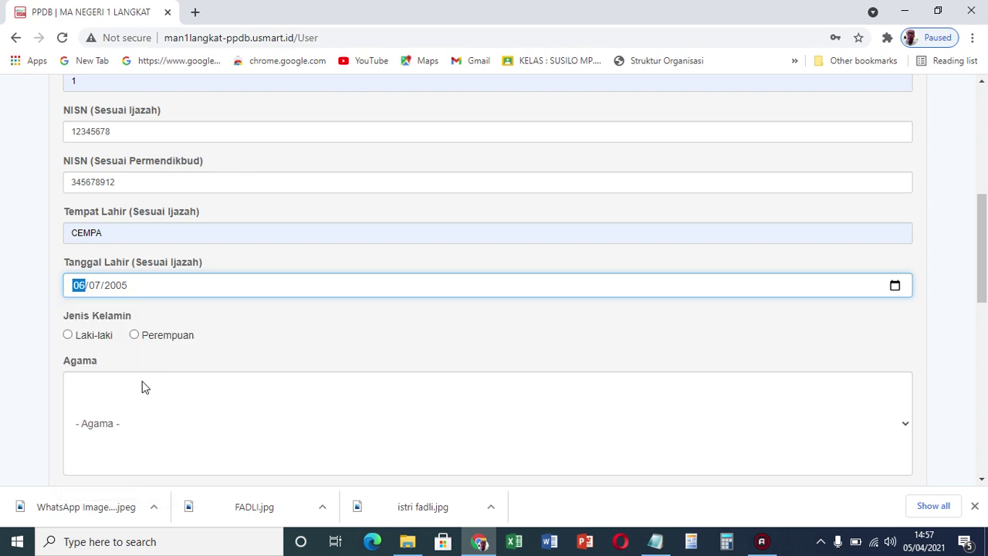
{"action": "left_click", "coordinate": [68, 334]}
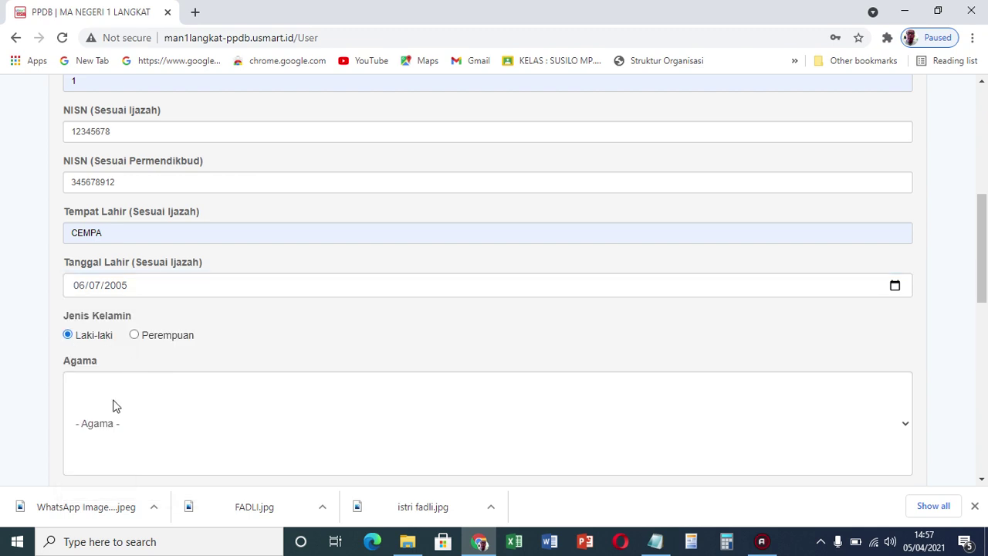
Set religion Islam, province Sumatera Utara and regency Kab. Langkat
{"action": "left_click", "coordinate": [114, 427]}
{"action": "left_click", "coordinate": [101, 299]}
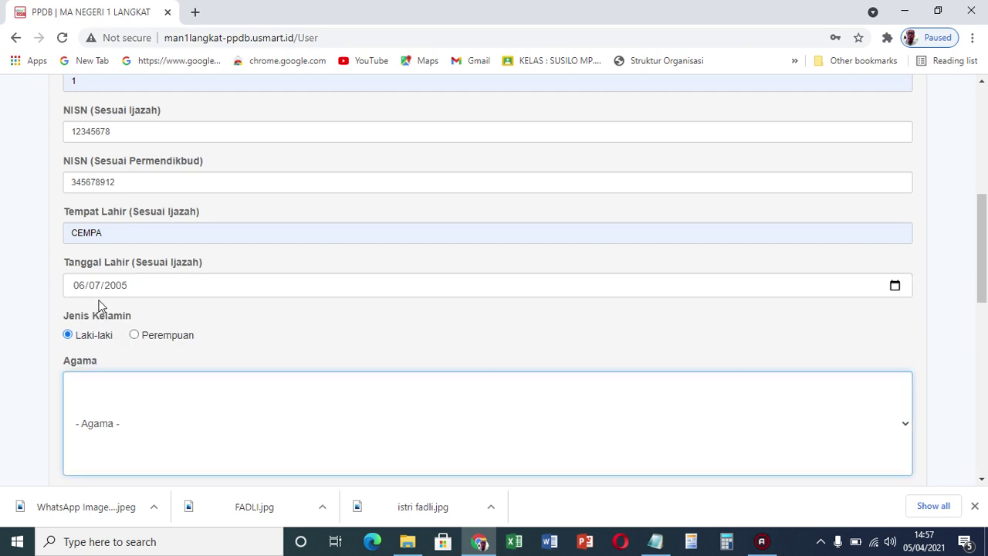
{"action": "left_click_drag", "start_coordinate": [983, 245], "coordinate": [980, 324]}
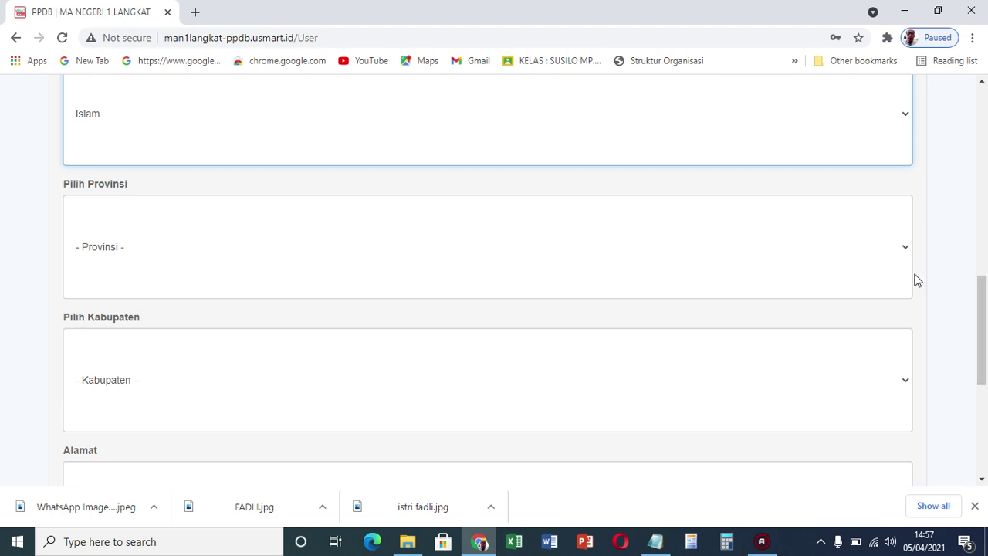
{"action": "left_click", "coordinate": [902, 247]}
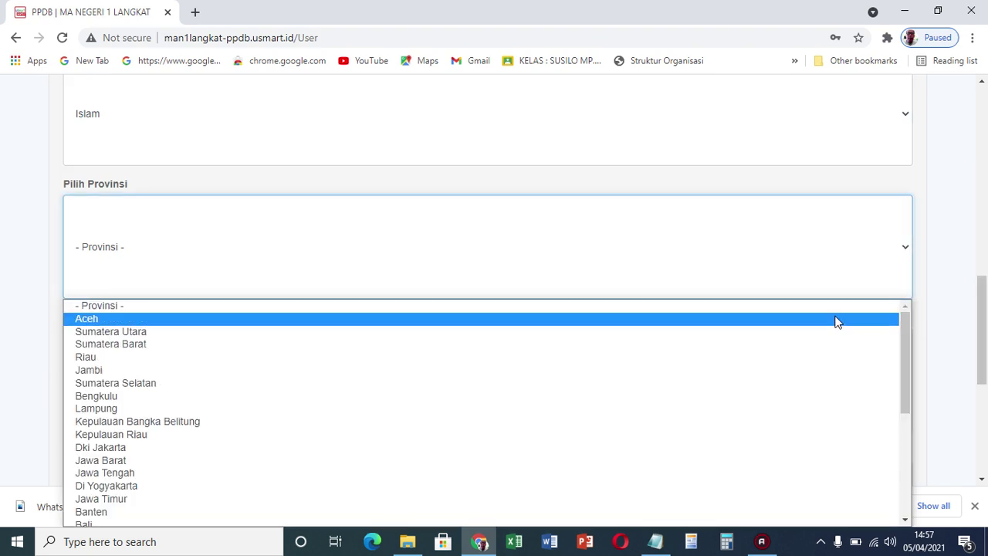
{"action": "left_click", "coordinate": [824, 337]}
{"action": "left_click", "coordinate": [828, 406]}
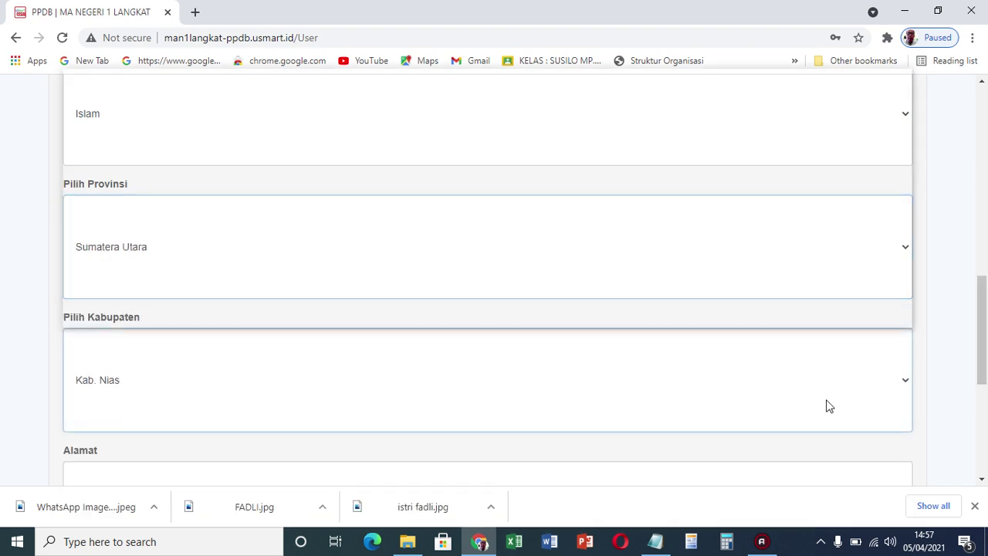
{"action": "scroll", "coordinate": [815, 311], "scroll_direction": "down", "scroll_amount": 1}
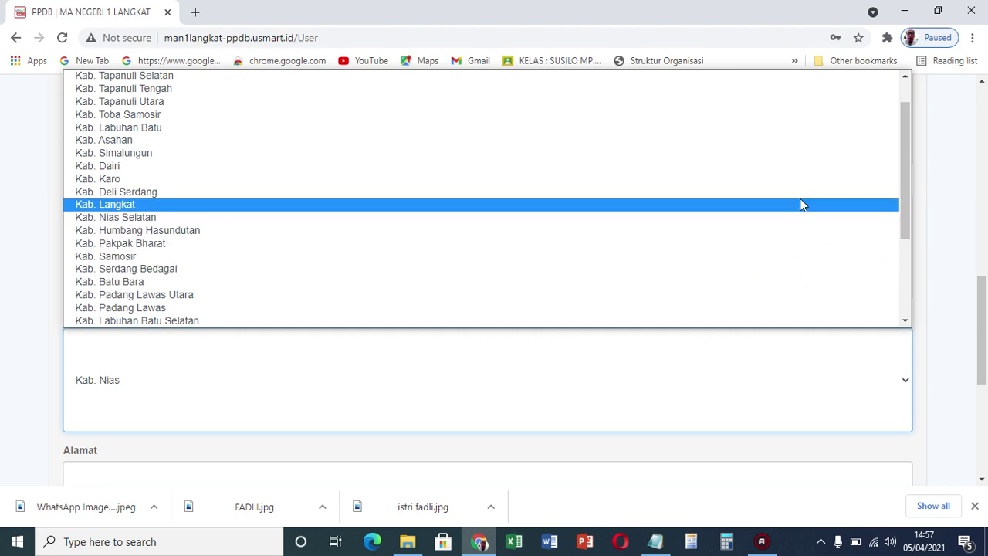
{"action": "left_click", "coordinate": [803, 205]}
{"action": "scroll", "coordinate": [980, 321], "scroll_direction": "down", "scroll_amount": 4}
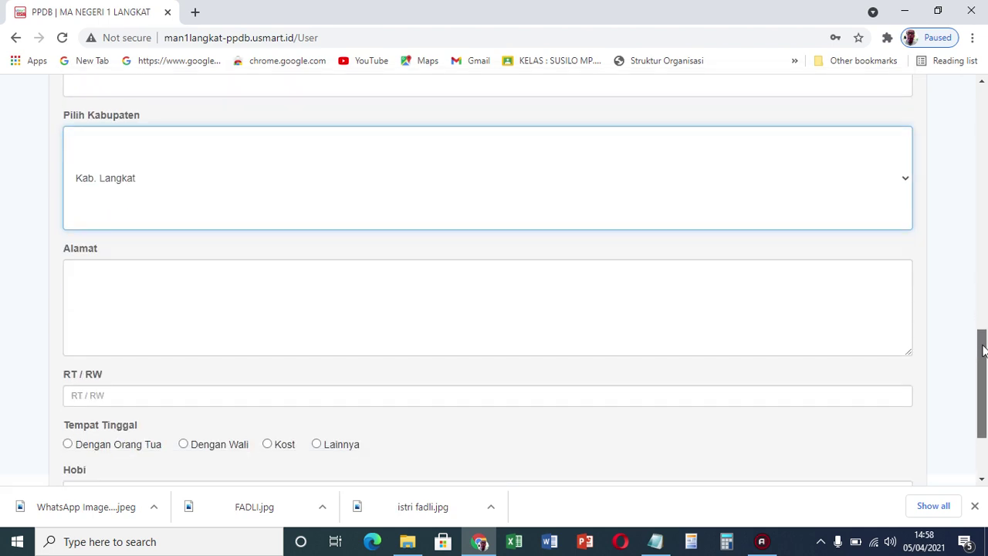
Enter the home address, RT/RW 000/000, and living with parents
{"action": "left_click", "coordinate": [849, 254]}
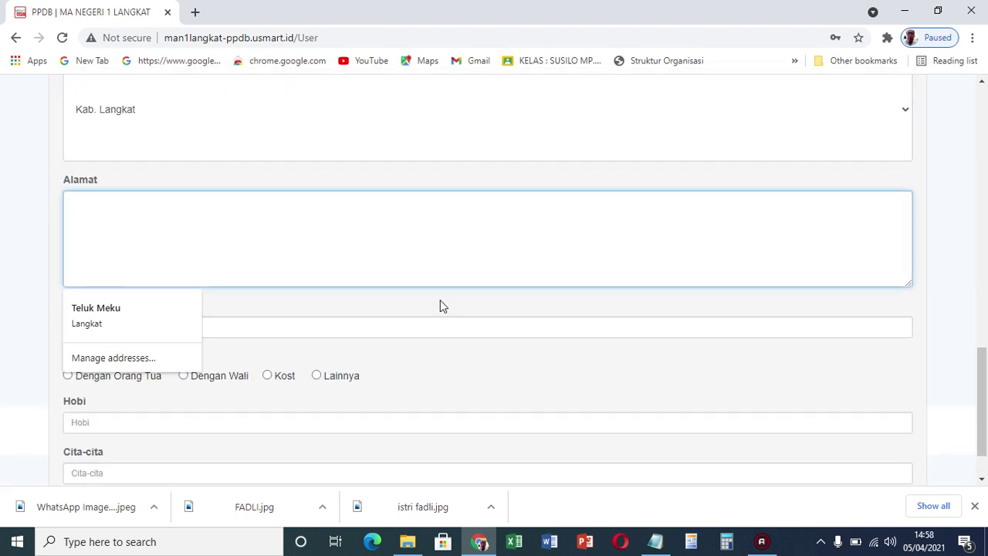
{"action": "type", "text": "Jalan Teluk Bk"}
{"action": "key", "text": "BackSpace"}
{"action": "type", "text": "akung"}
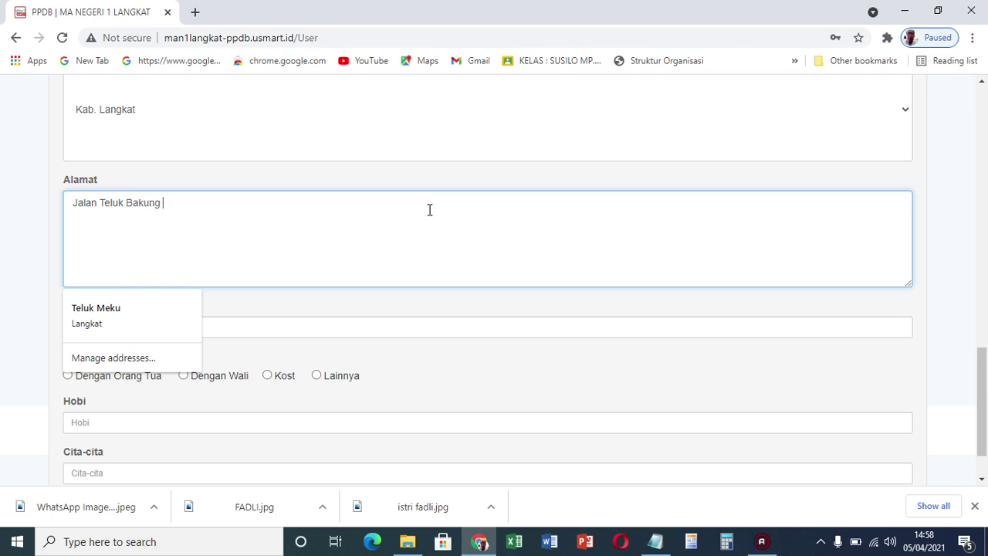
{"action": "left_click", "coordinate": [334, 332]}
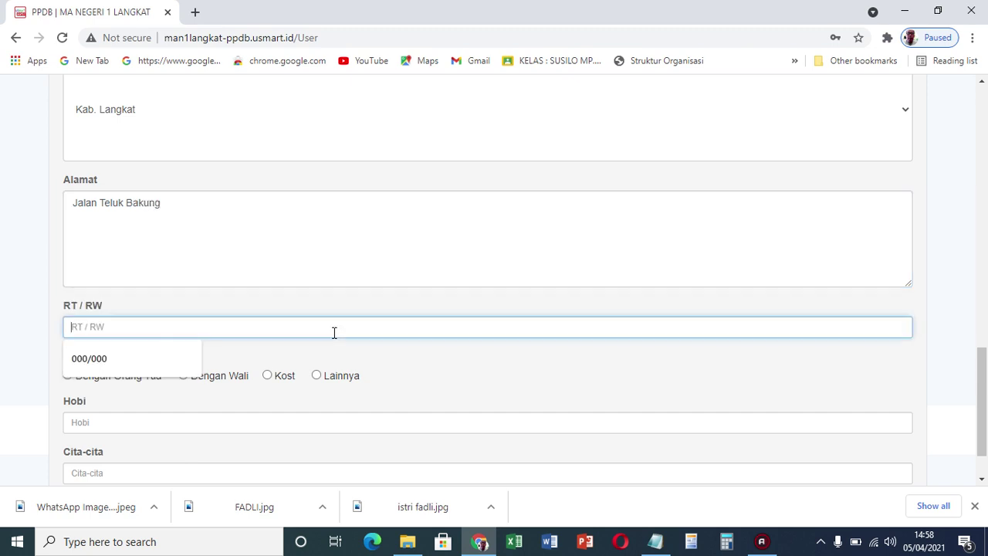
{"action": "left_click", "coordinate": [161, 357]}
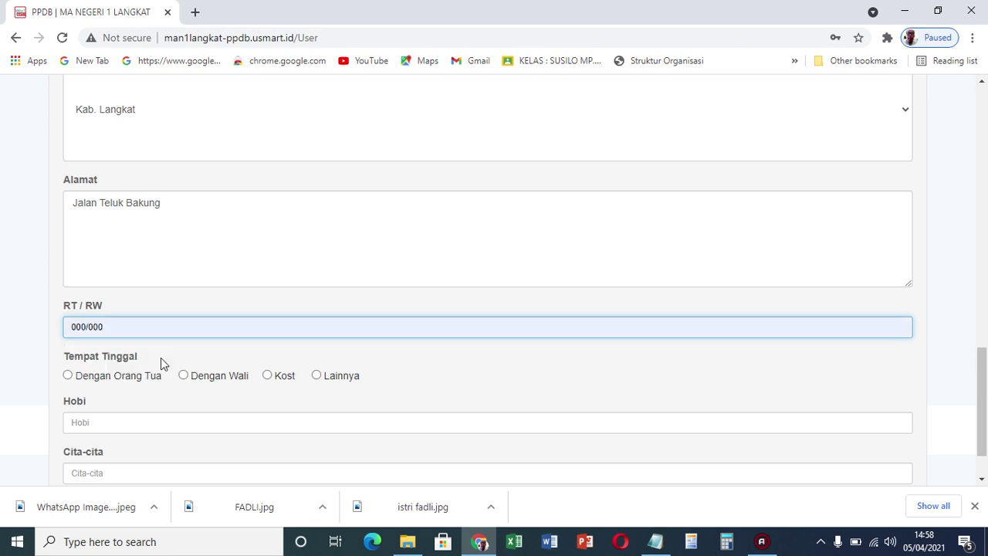
{"action": "left_click", "coordinate": [68, 376]}
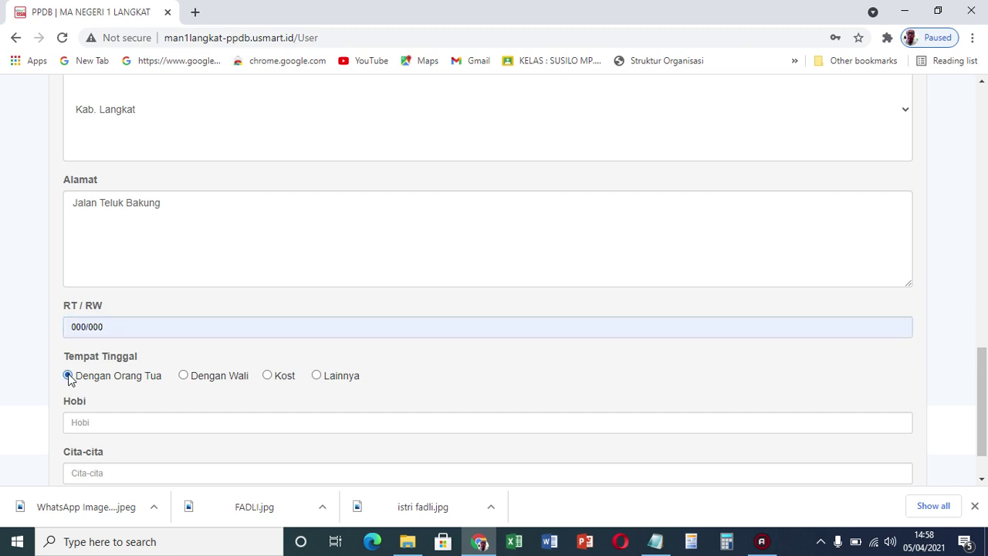
Enter hobby Membaca and ambition Pilot, then go to the parents' section
{"action": "left_click", "coordinate": [90, 423]}
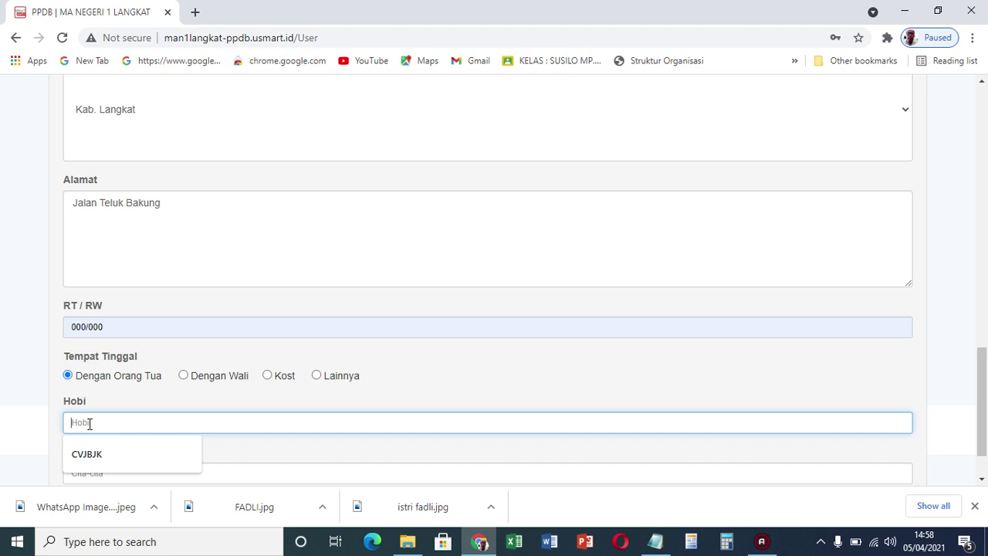
{"action": "type", "text": "Membaca"}
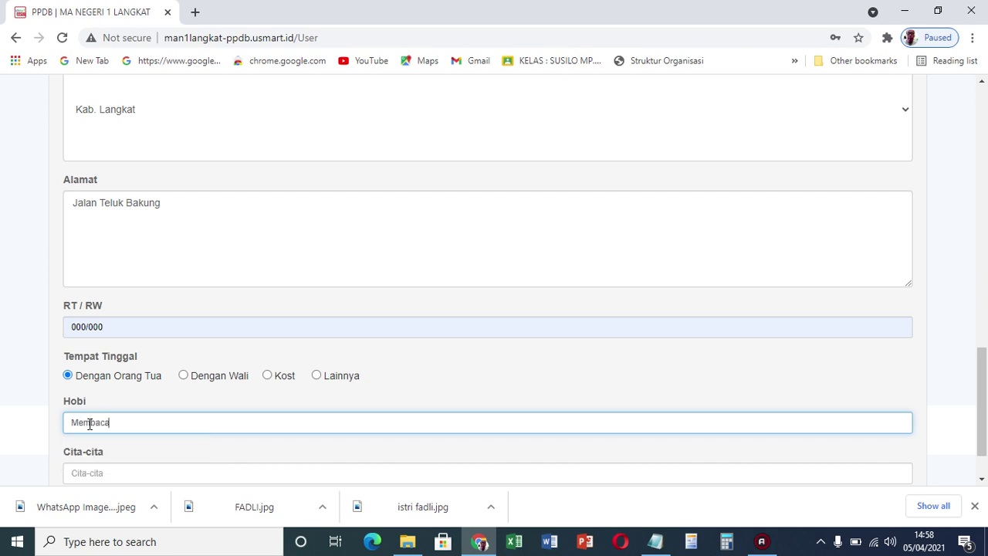
{"action": "left_click", "coordinate": [103, 473]}
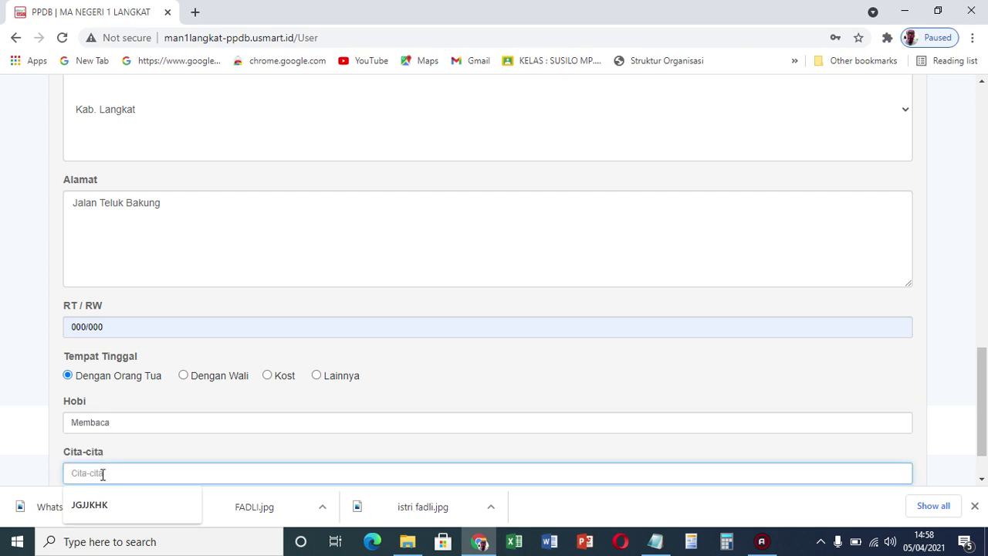
{"action": "type", "text": "Pilot"}
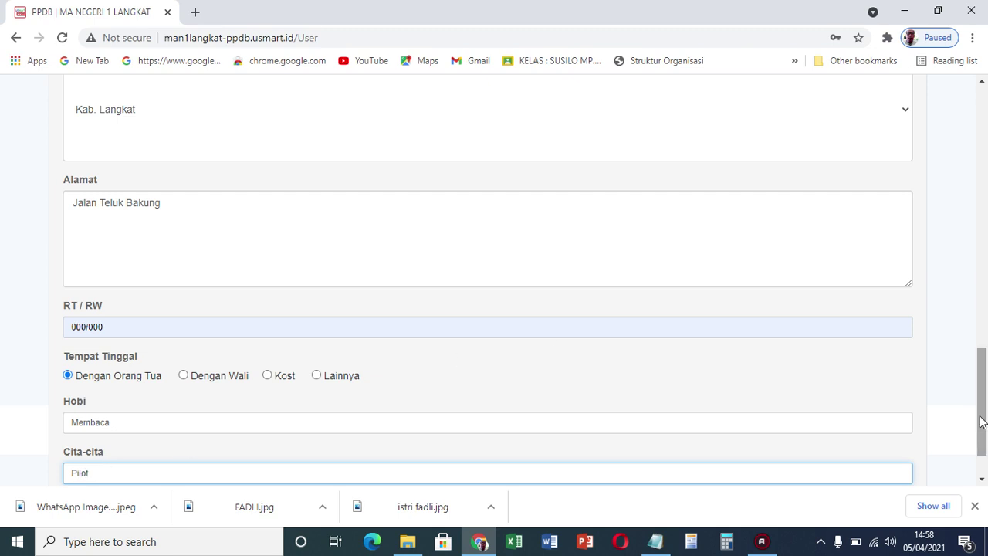
{"action": "left_click_drag", "start_coordinate": [982, 422], "coordinate": [983, 467]}
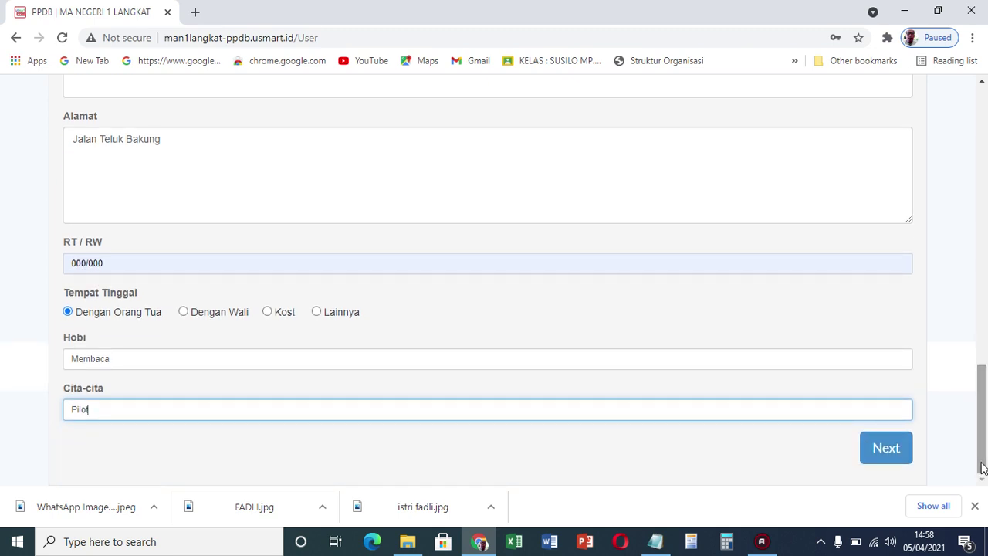
{"action": "left_click", "coordinate": [886, 448]}
Enter the father's and mother's names
{"action": "left_click_drag", "start_coordinate": [982, 305], "coordinate": [984, 170]}
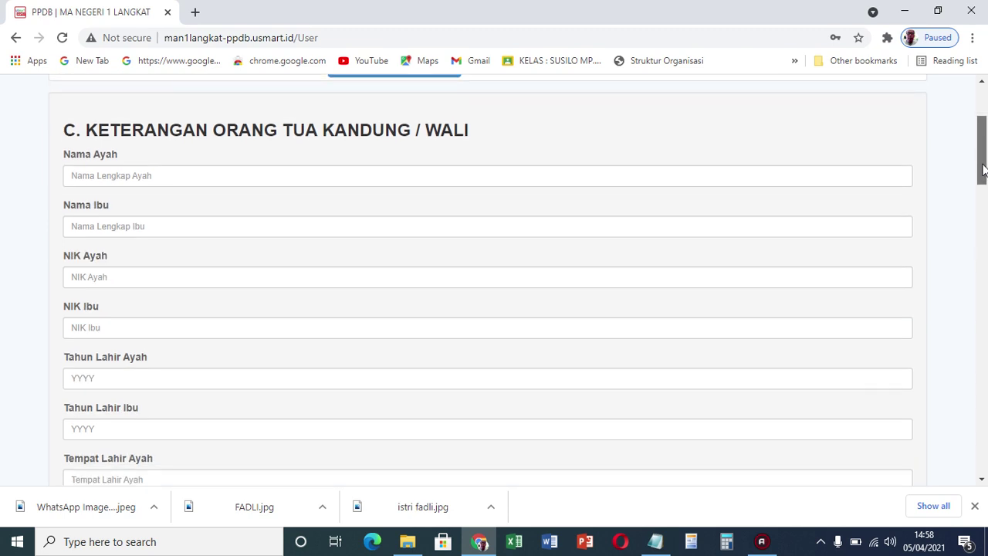
{"action": "left_click", "coordinate": [740, 176]}
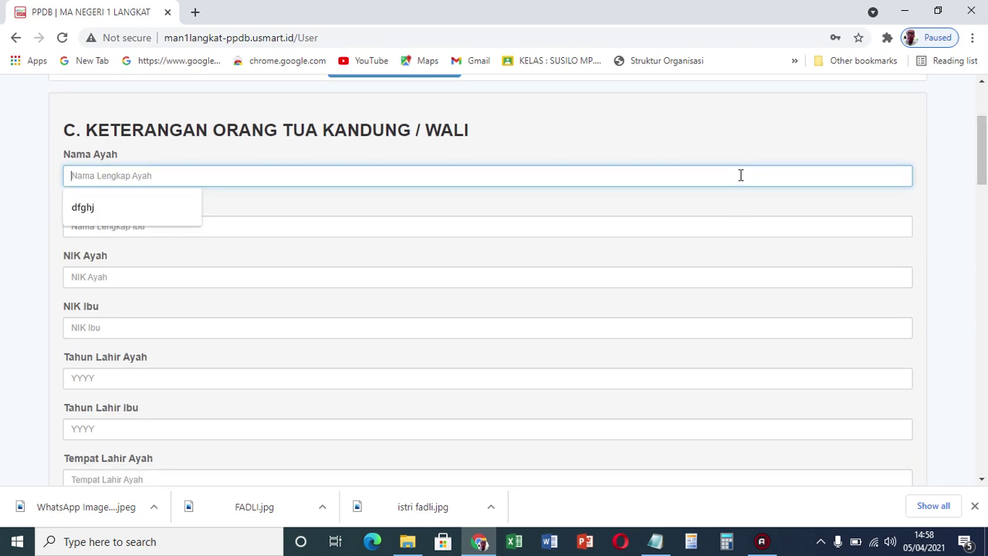
{"action": "type", "text": "Lrb"}
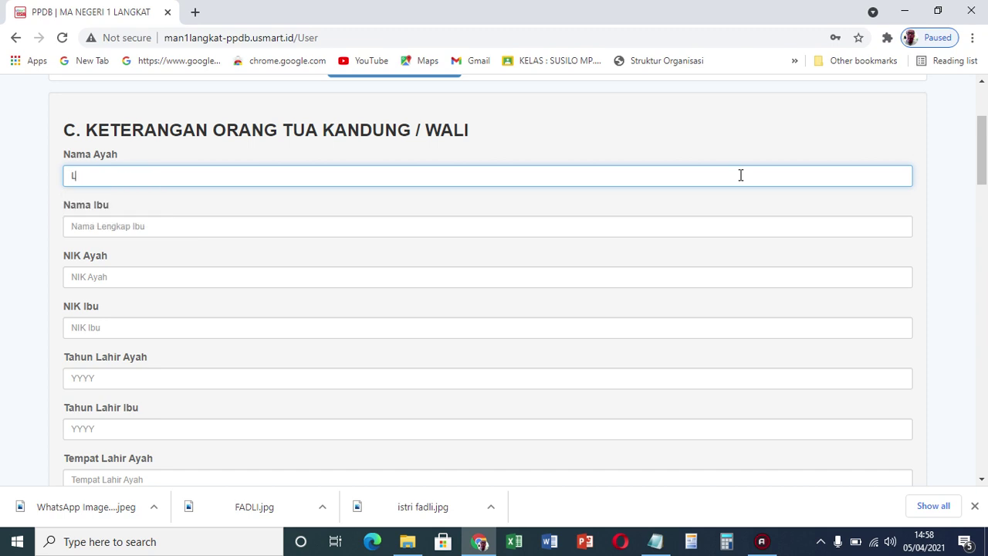
{"action": "key", "text": "BackSpace"}
{"action": "key", "text": "BackSpace"}
{"action": "key", "text": "BackSpace"}
{"action": "type", "text": "Joni"}
{"action": "left_click", "coordinate": [537, 225]}
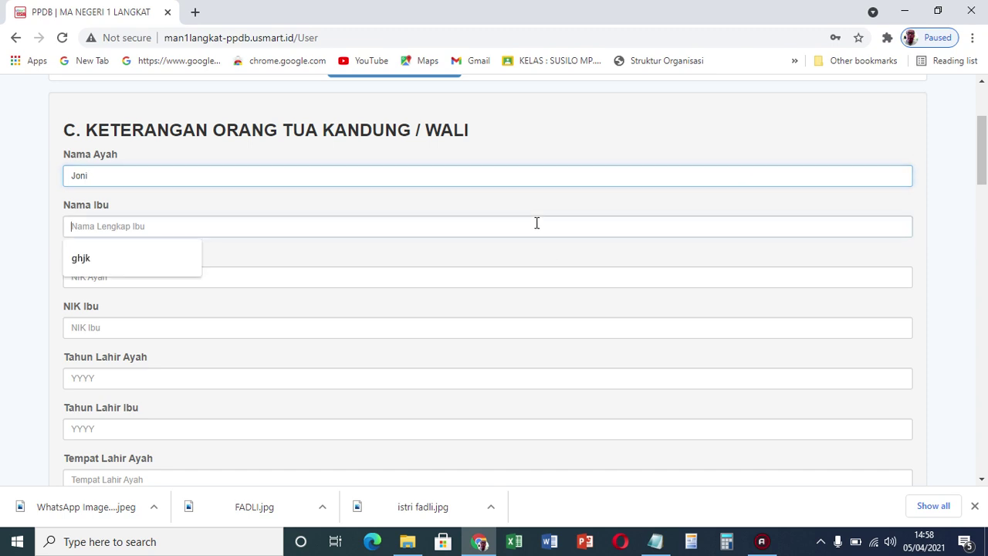
{"action": "type", "text": "Susi"}
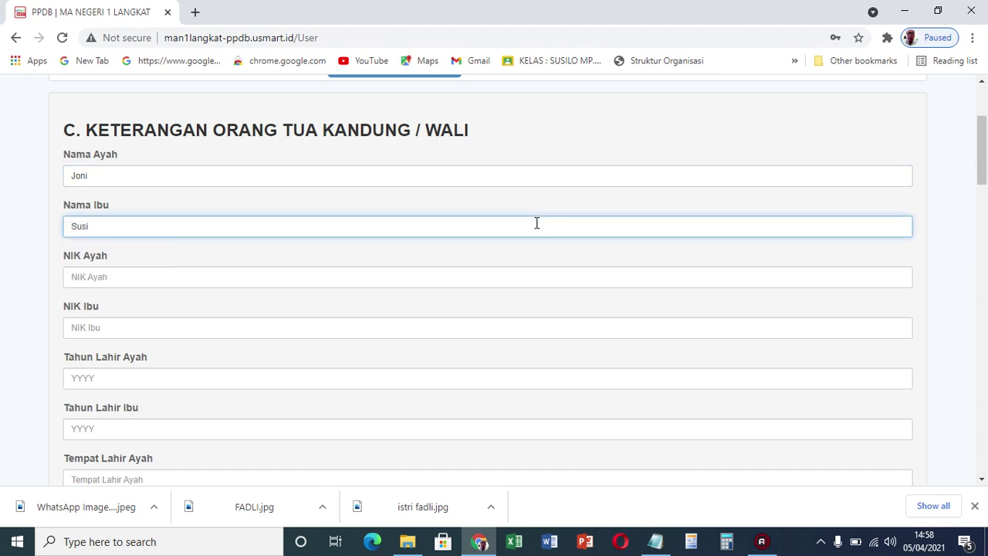
Enter both parents' NIK numbers and birth years 1978 and 1988
{"action": "left_click", "coordinate": [447, 276]}
{"action": "type", "text": "123456456745678"}
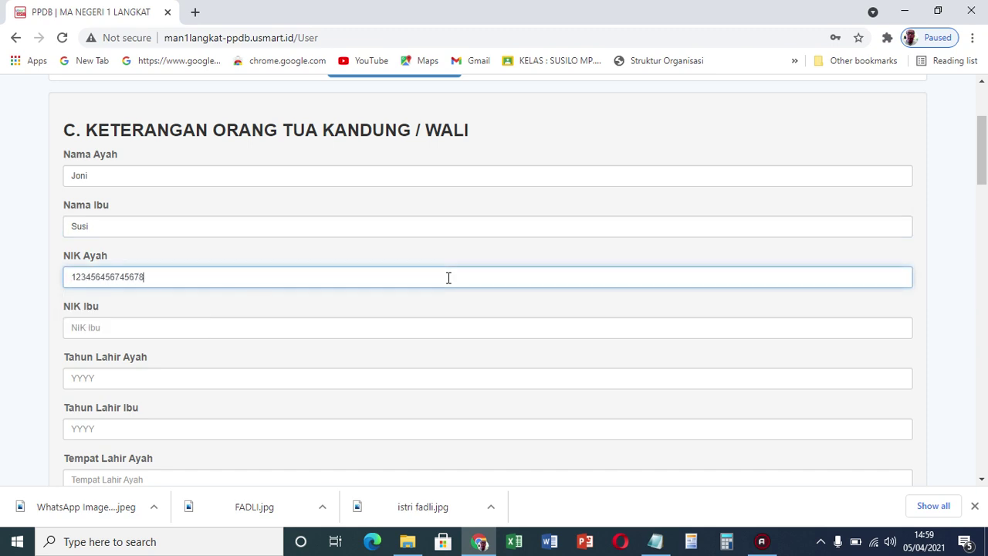
{"action": "left_click", "coordinate": [359, 328]}
{"action": "type", "text": "1234564567456789"}
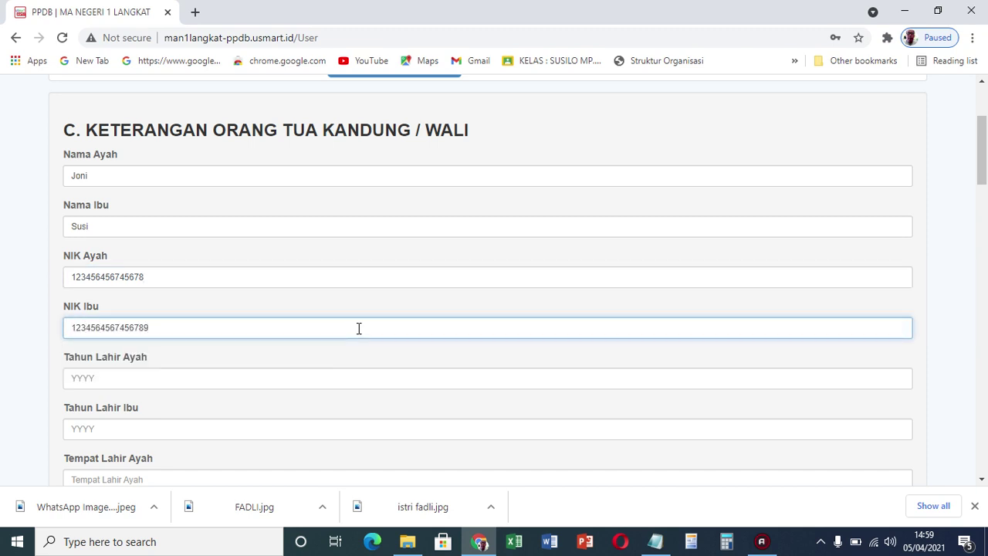
{"action": "left_click", "coordinate": [274, 379]}
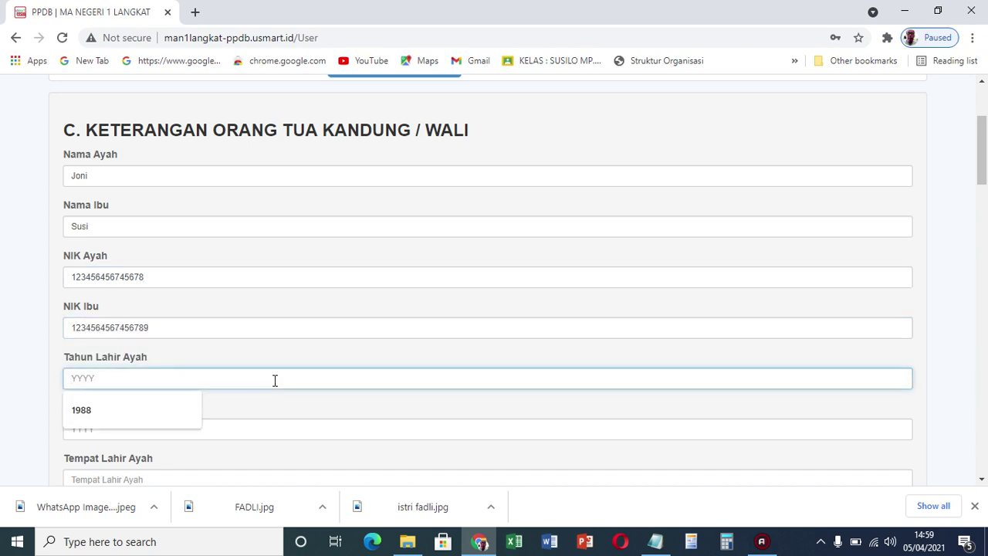
{"action": "type", "text": "1978"}
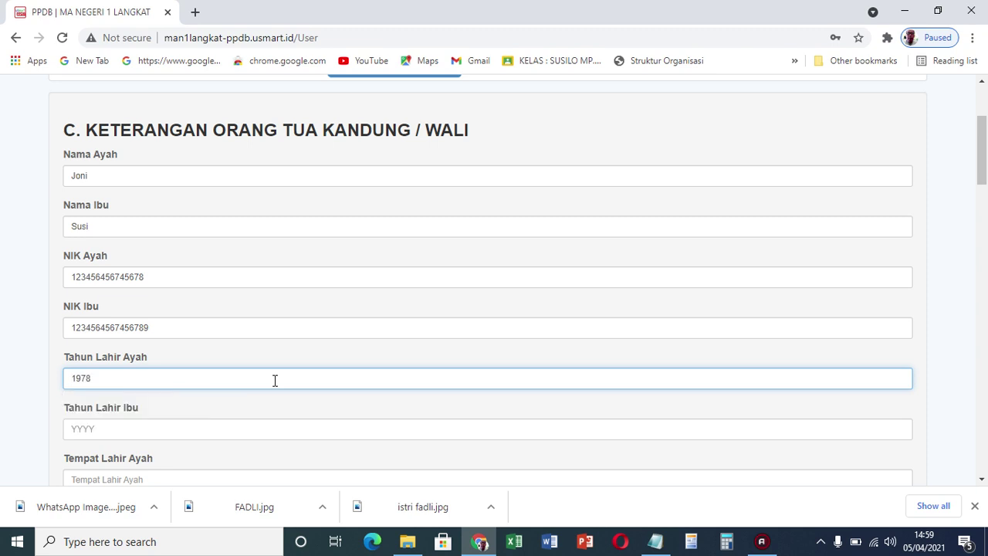
{"action": "left_click", "coordinate": [199, 429]}
{"action": "type", "text": "1988"}
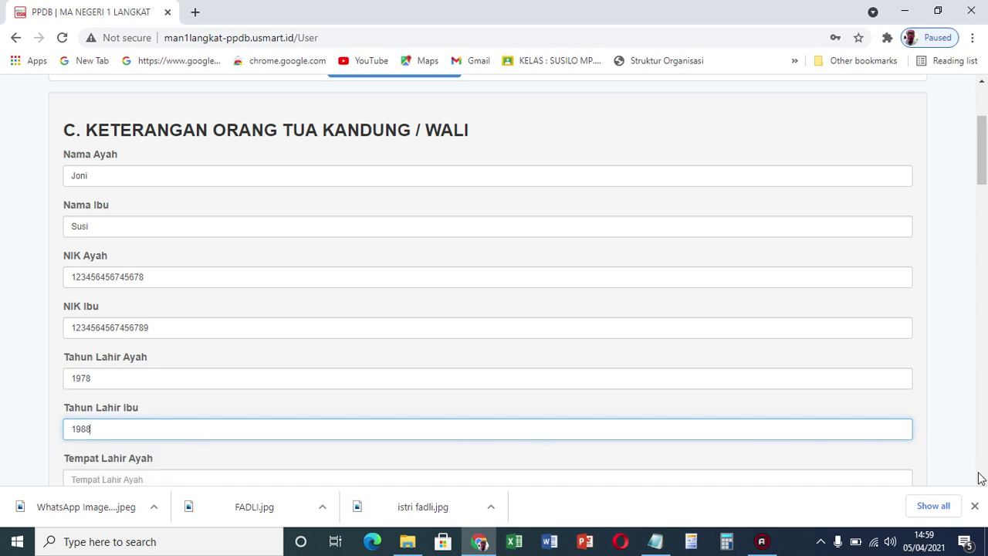
Set parents' birthplaces medan and bandung, and education SMP/SLTP and SMA/SMK
{"action": "scroll", "coordinate": [981, 481], "scroll_direction": "down", "scroll_amount": 4}
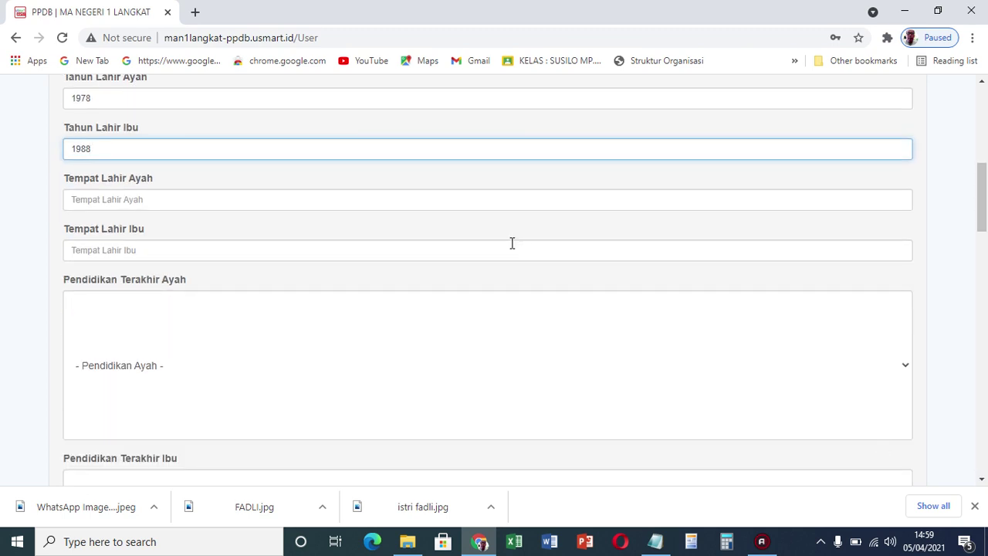
{"action": "left_click", "coordinate": [448, 203]}
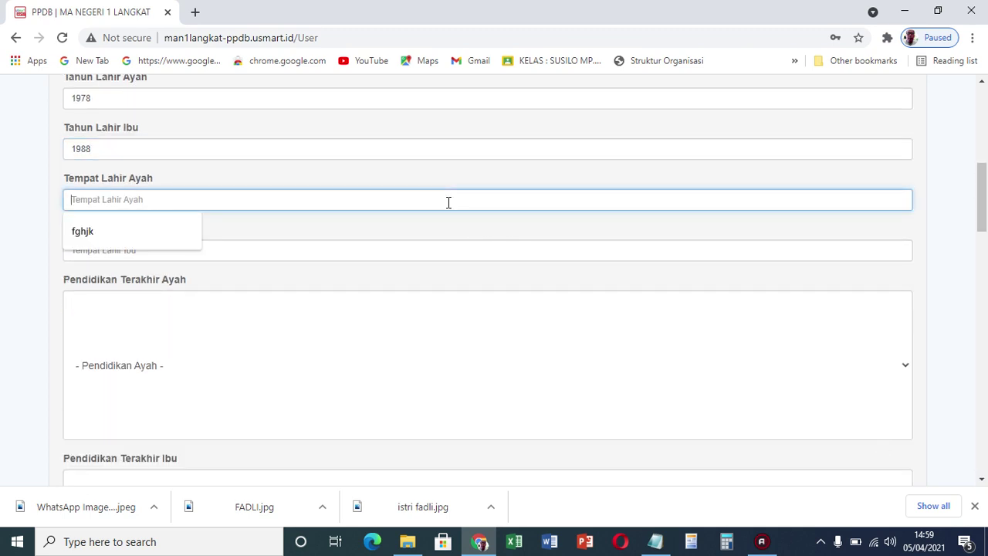
{"action": "type", "text": "medan"}
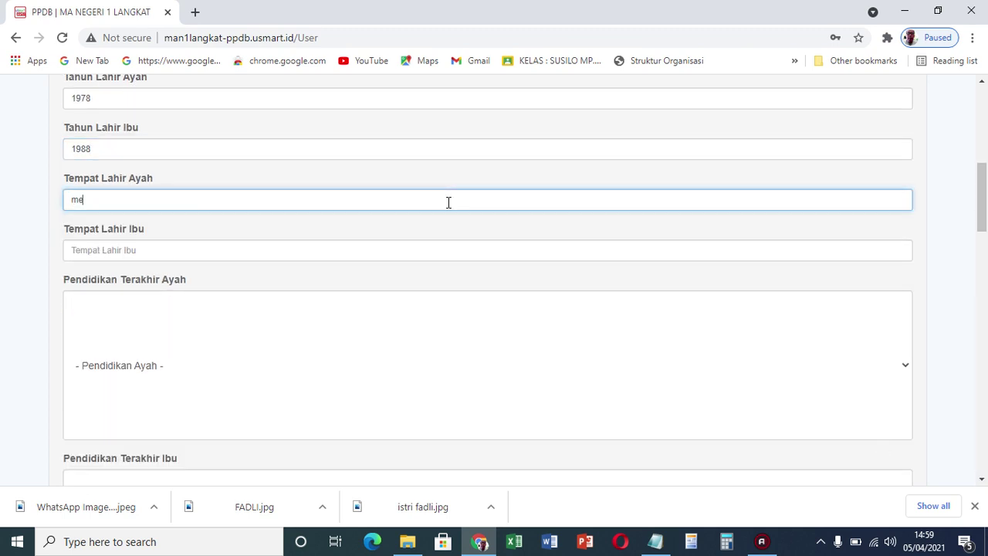
{"action": "left_click", "coordinate": [339, 259]}
{"action": "type", "text": "bandung"}
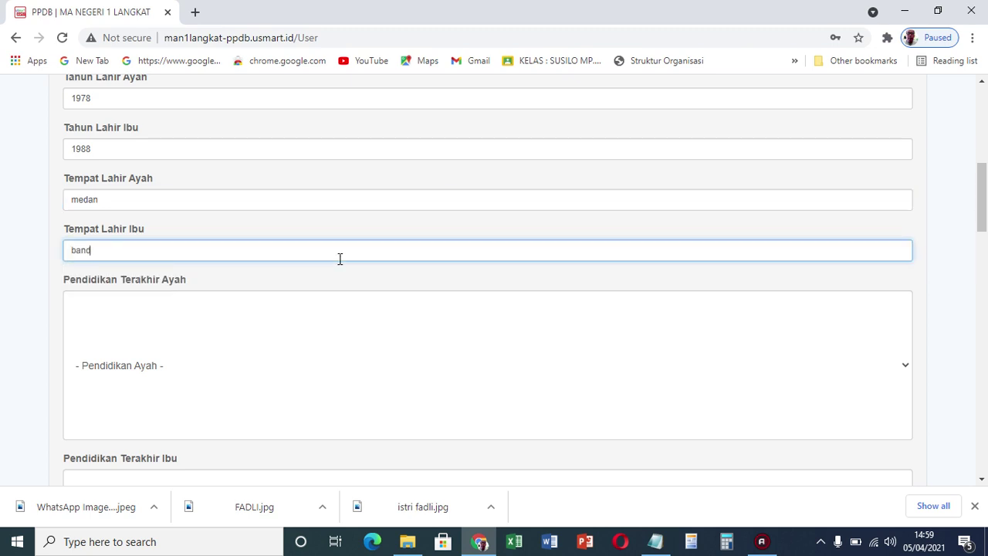
{"action": "left_click", "coordinate": [219, 361]}
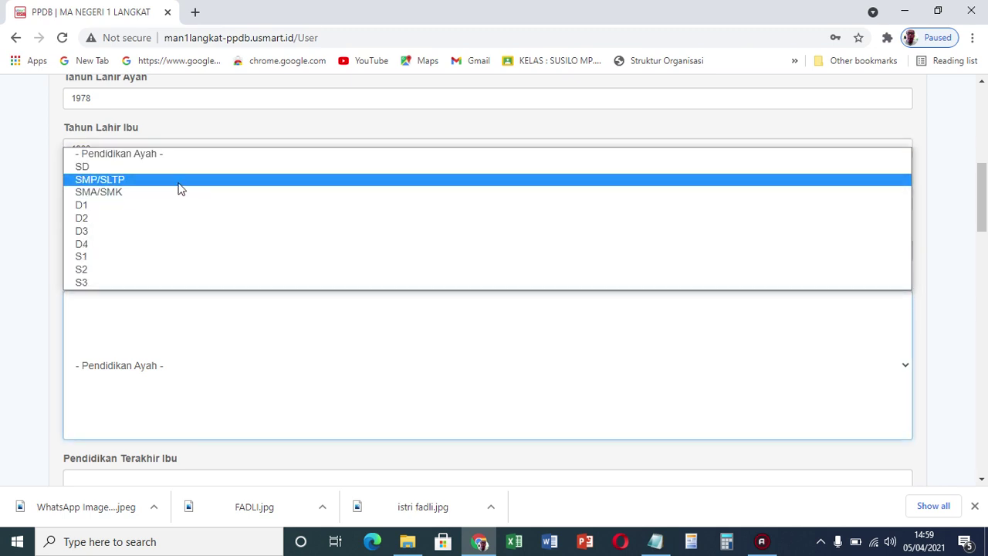
{"action": "left_click", "coordinate": [178, 185]}
{"action": "left_click_drag", "start_coordinate": [981, 177], "coordinate": [971, 227]}
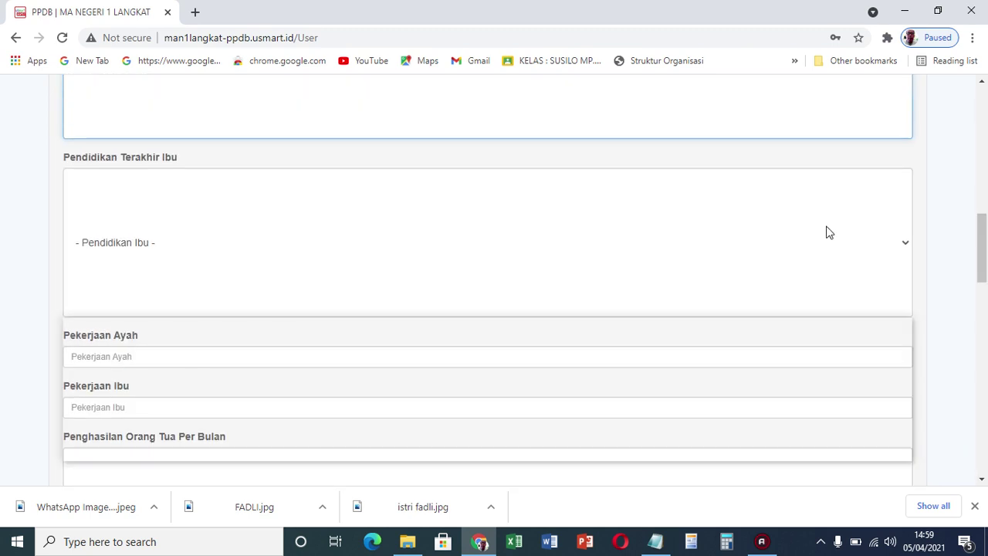
{"action": "left_click", "coordinate": [828, 232]}
{"action": "left_click", "coordinate": [515, 361]}
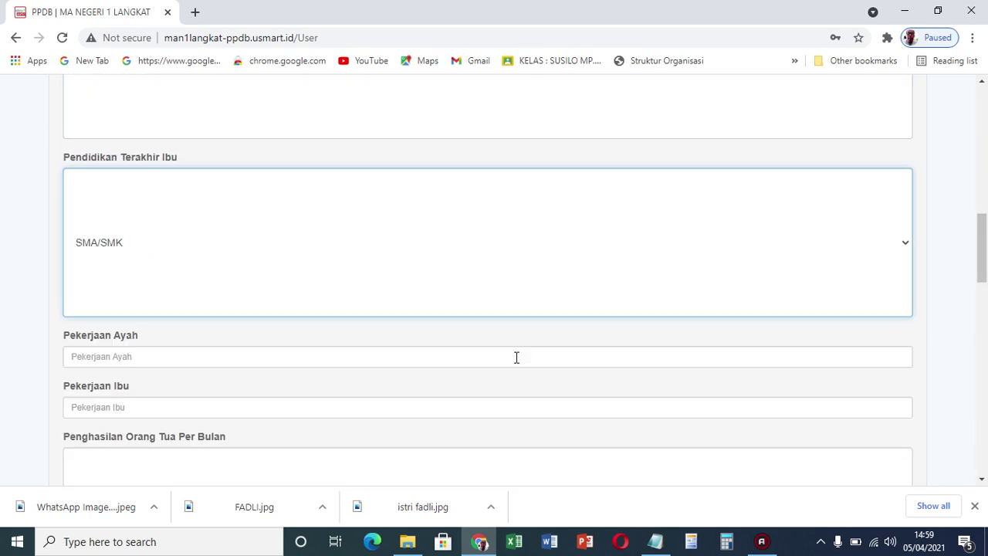
Enter occupations Nelayan and Mengurus Rumah Tangga, income Rp. 1.000.000 - Rp. 3.000.000
{"action": "left_click", "coordinate": [412, 360]}
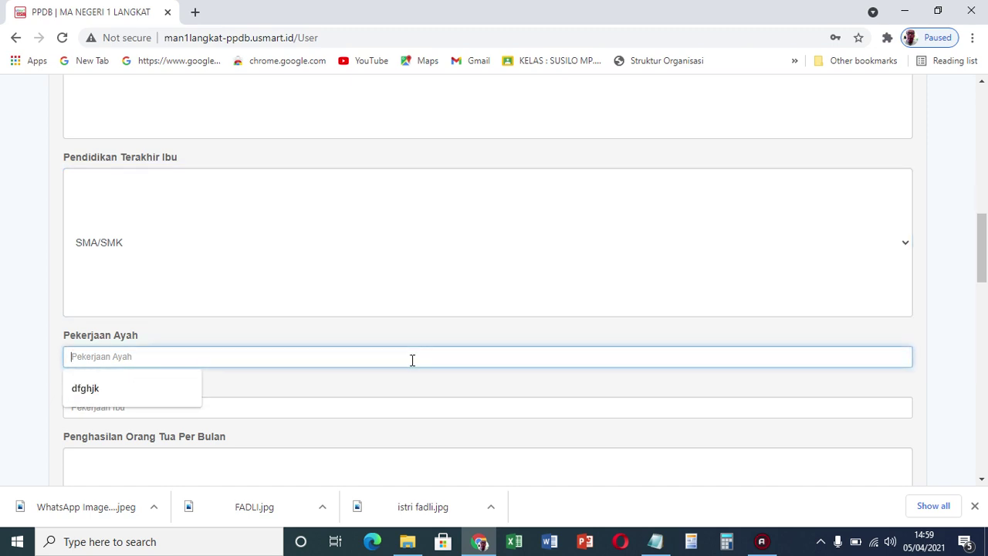
{"action": "type", "text": "Nelayan"}
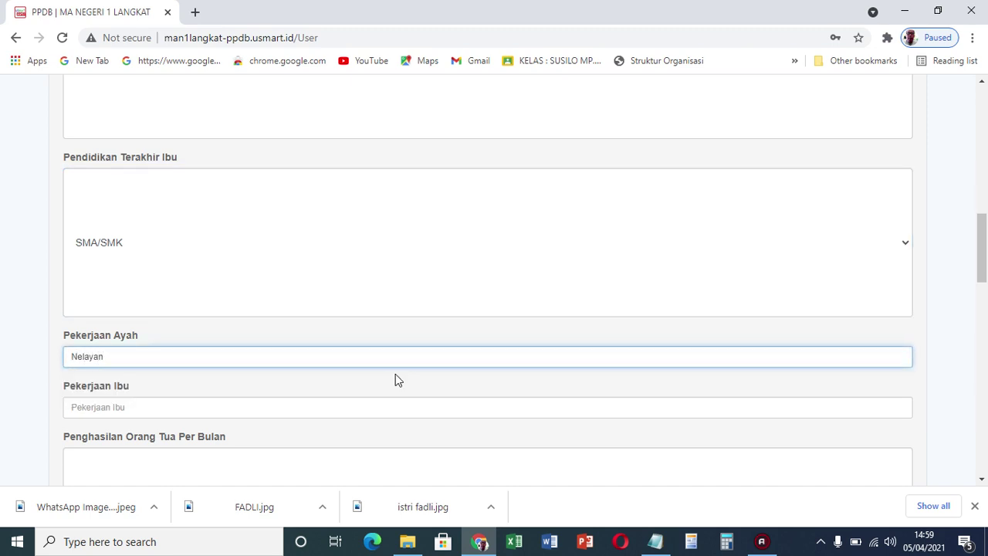
{"action": "left_click", "coordinate": [344, 407]}
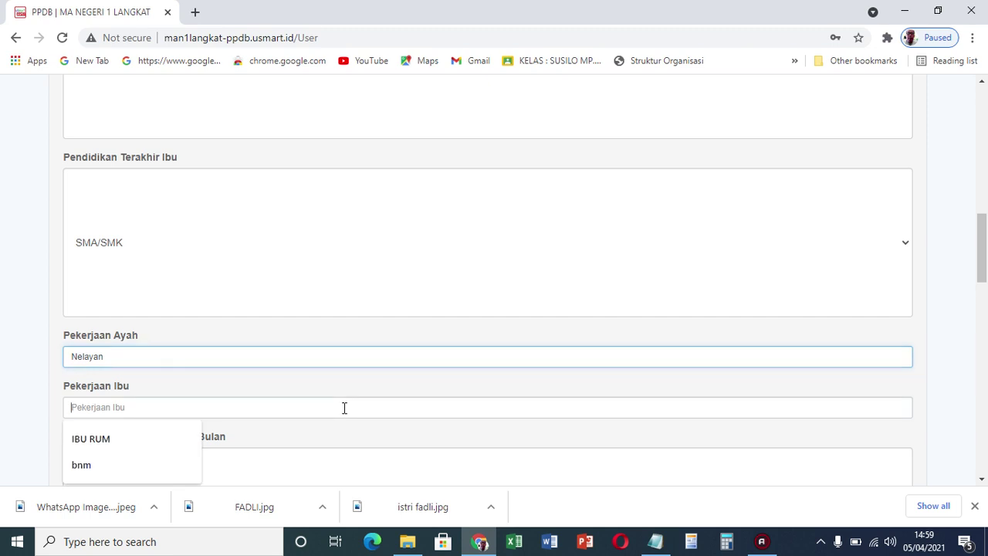
{"action": "type", "text": "Mengur"}
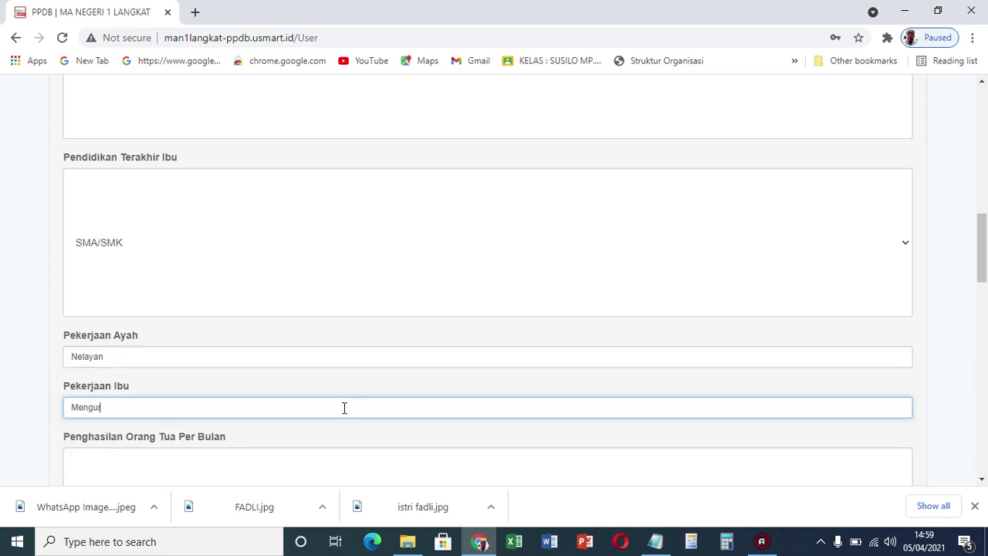
{"action": "type", "text": "sus Rumah Tangga"}
{"action": "left_click", "coordinate": [309, 466]}
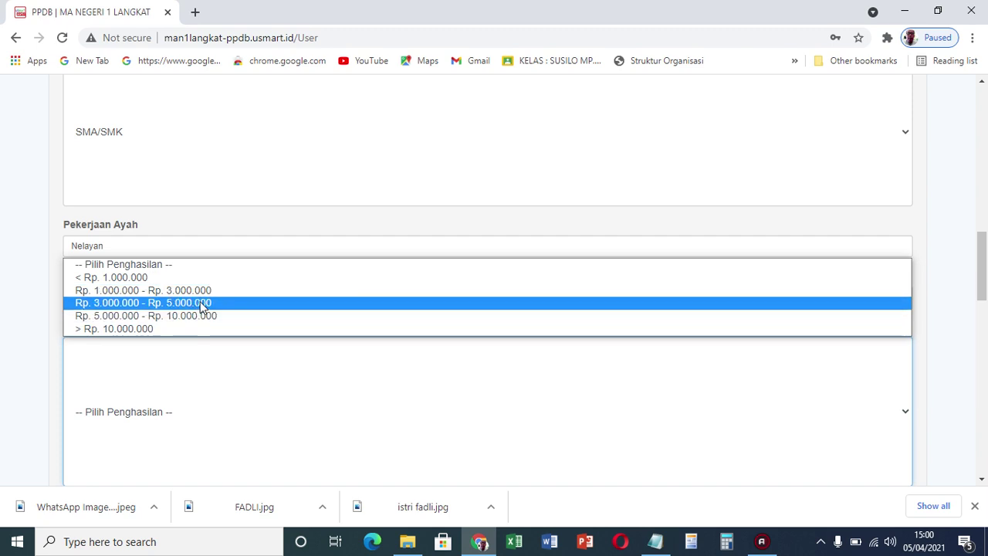
{"action": "left_click", "coordinate": [199, 295]}
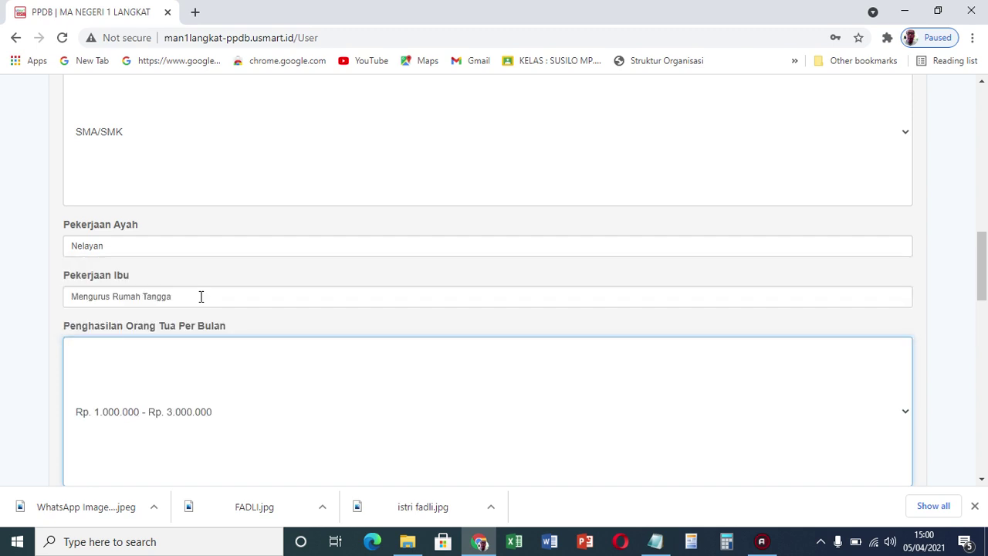
{"action": "left_click_drag", "start_coordinate": [979, 260], "coordinate": [979, 306]}
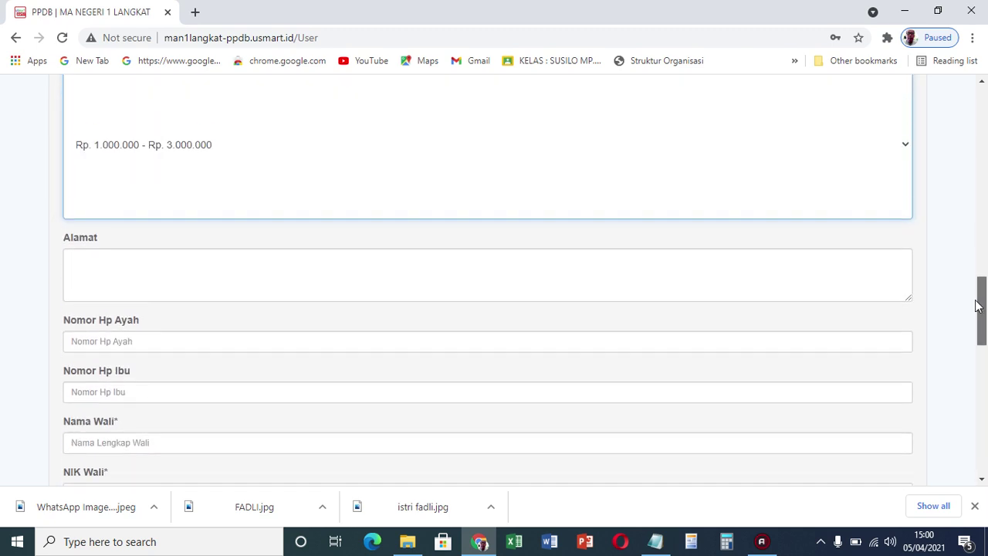
Enter the parents' home address and the father's and mother's phone numbers
{"action": "left_click", "coordinate": [867, 282]}
{"action": "type", "text": "Medan"}
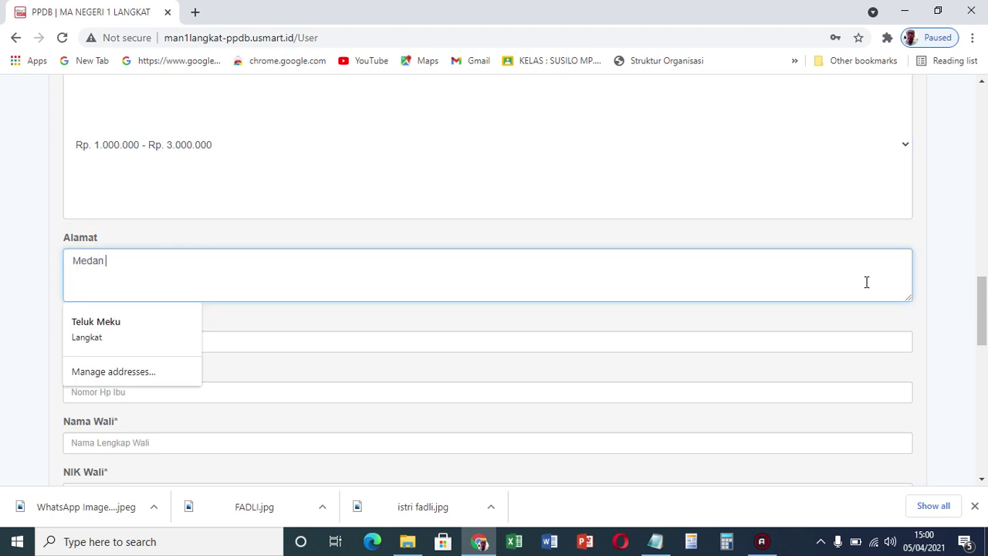
{"action": "type", "text": " jalan Pancing"}
{"action": "left_click", "coordinate": [768, 345]}
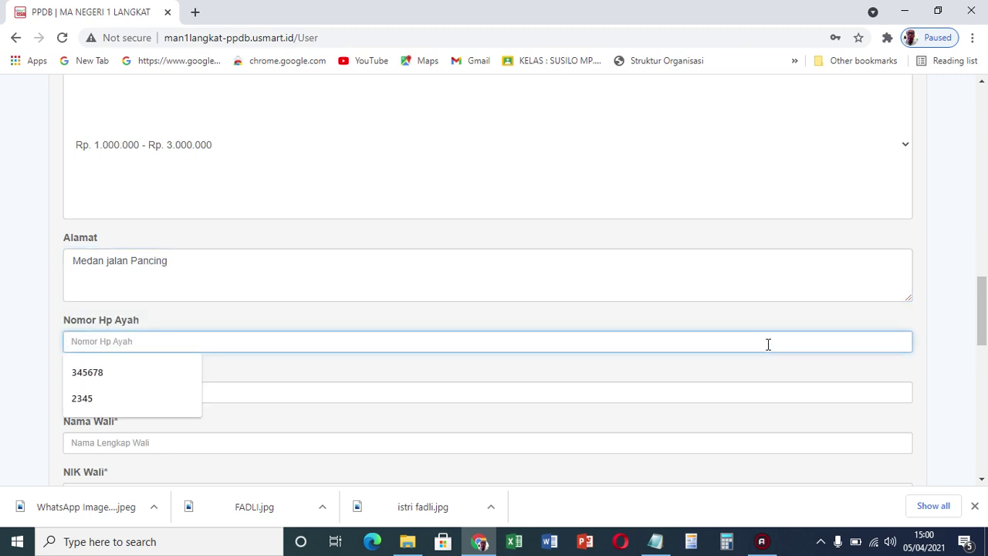
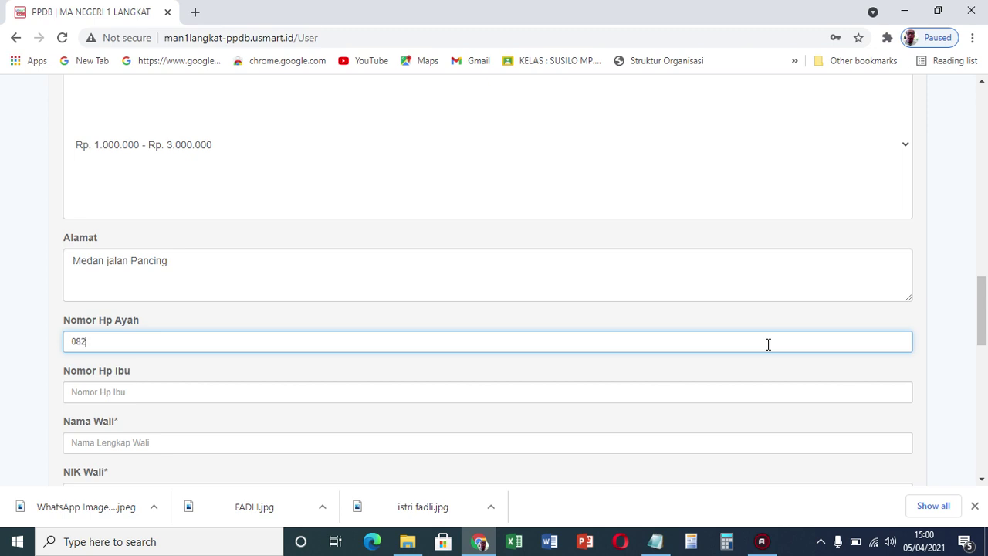
{"action": "left_click", "coordinate": [665, 391]}
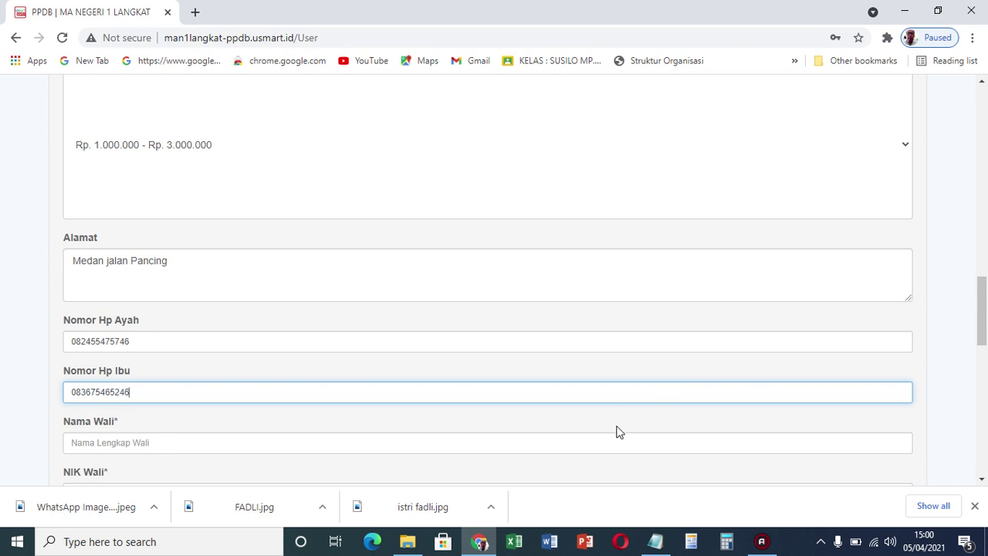
Leave the guardian fields empty, closing the guardian education list without a choice
{"action": "left_click", "coordinate": [608, 437]}
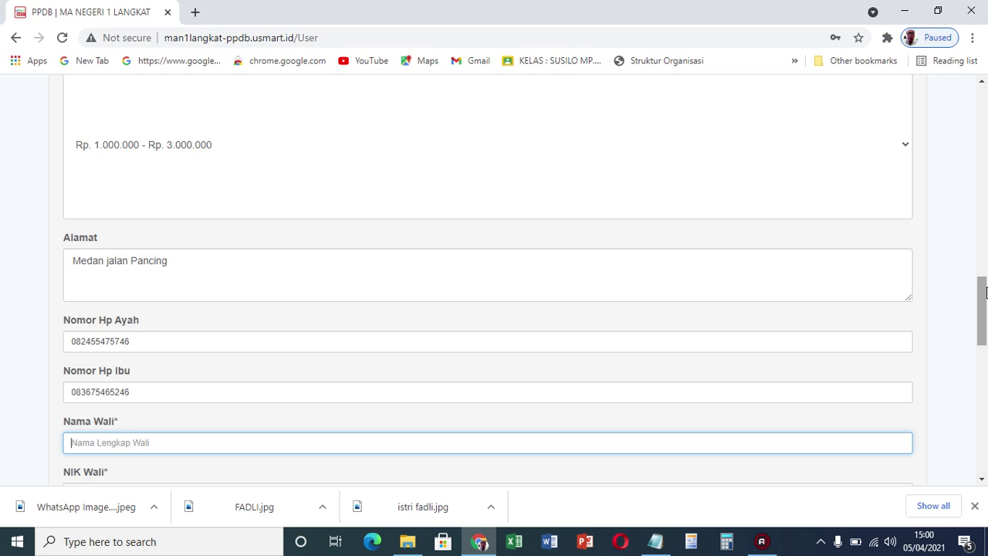
{"action": "left_click_drag", "start_coordinate": [985, 292], "coordinate": [985, 332]}
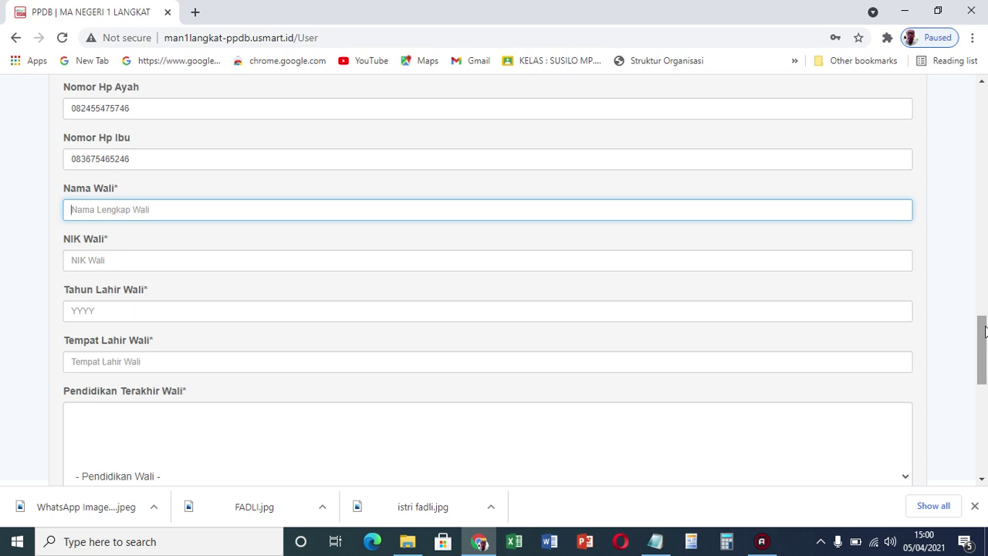
{"action": "scroll", "coordinate": [984, 330], "scroll_direction": "down", "scroll_amount": 2}
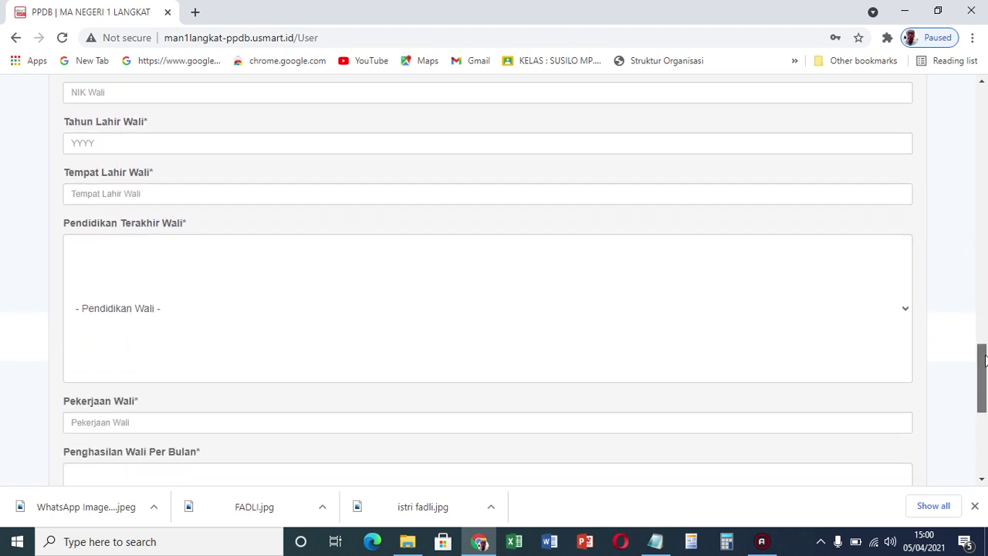
{"action": "left_click", "coordinate": [902, 313]}
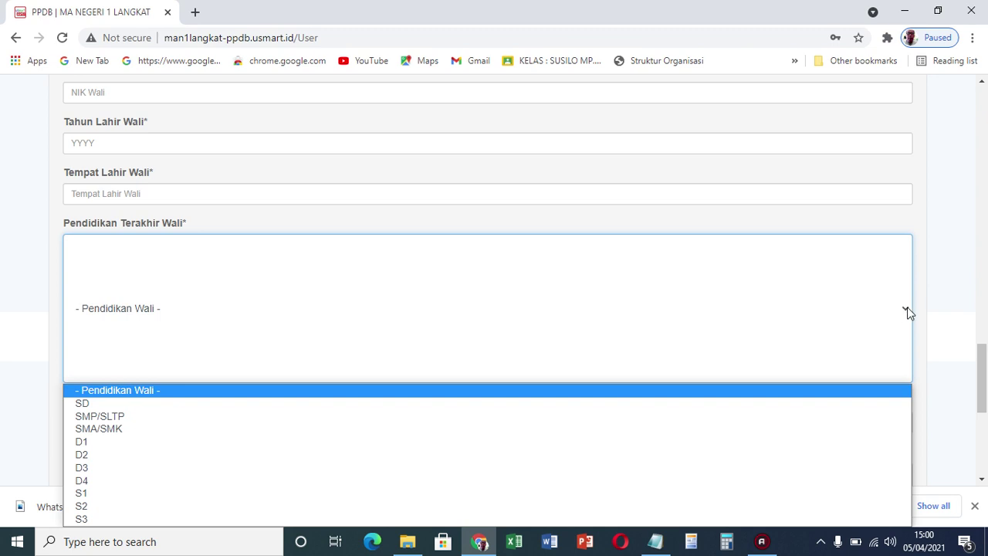
{"action": "left_click", "coordinate": [942, 309]}
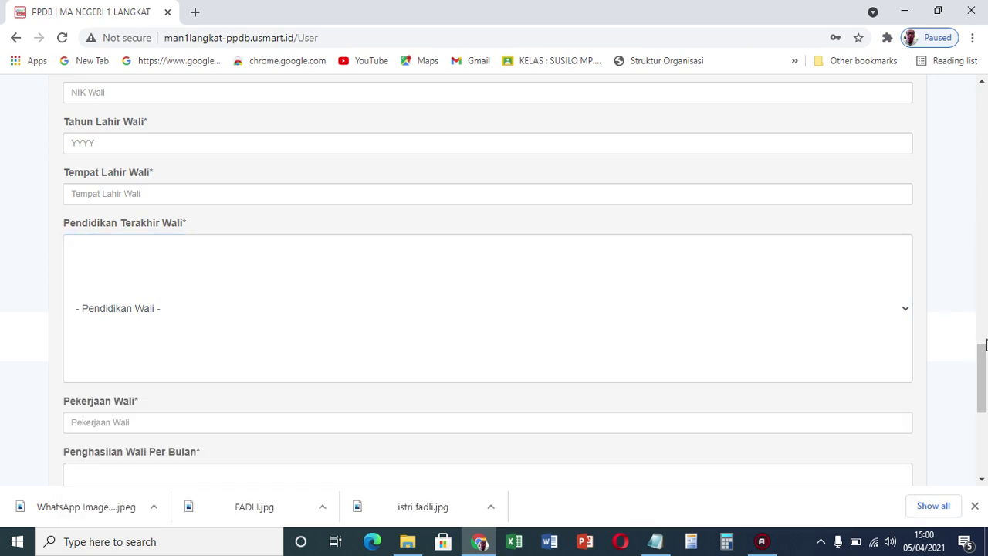
{"action": "left_click_drag", "start_coordinate": [983, 357], "coordinate": [984, 417]}
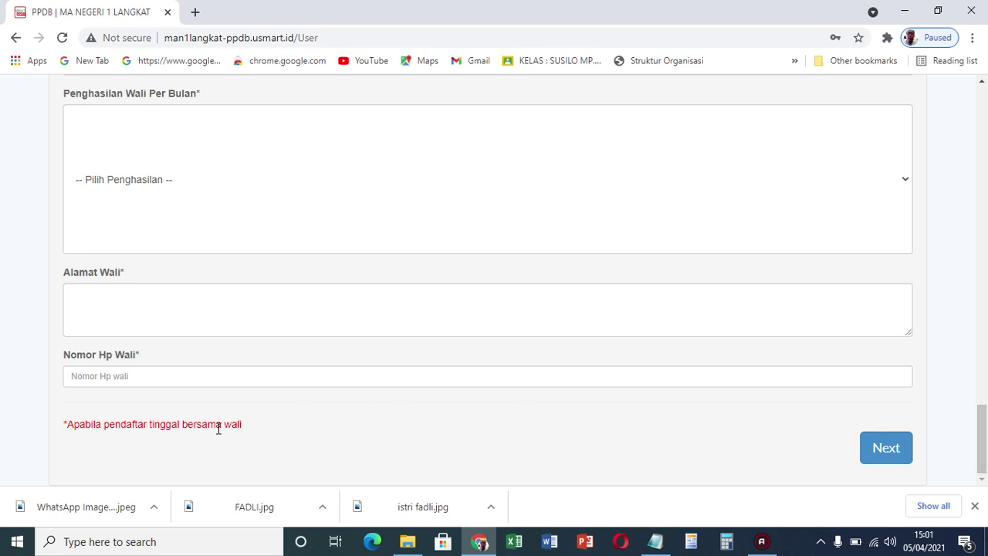
Enter height 170 cm and weight 60 kg in the periodic data
{"action": "left_click", "coordinate": [886, 448]}
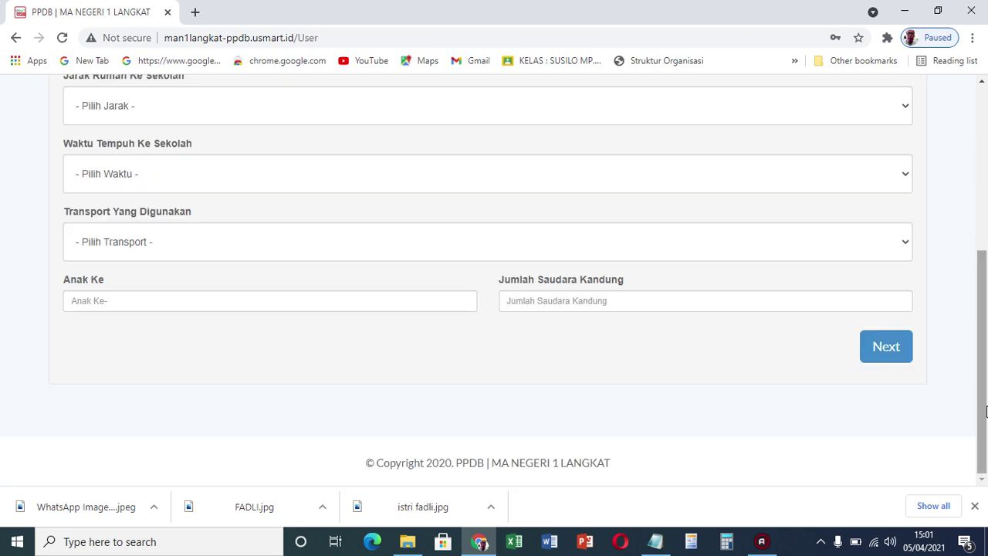
{"action": "left_click_drag", "start_coordinate": [982, 397], "coordinate": [986, 268]}
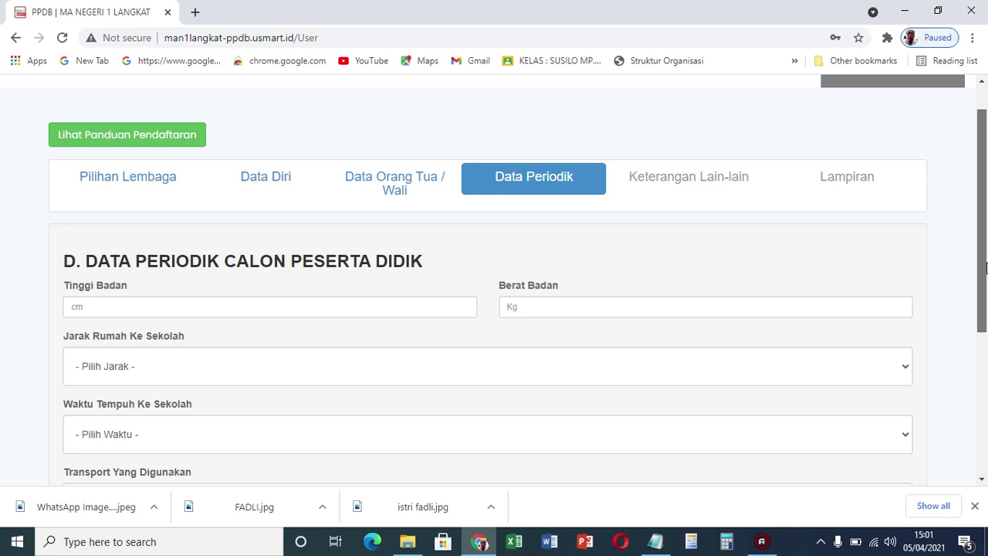
{"action": "left_click_drag", "start_coordinate": [986, 268], "coordinate": [984, 285]}
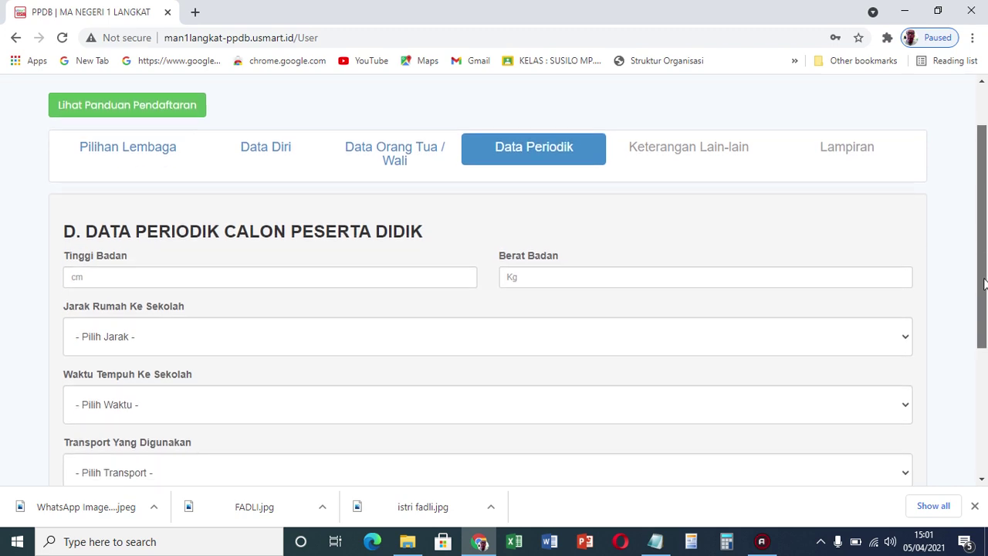
{"action": "left_click", "coordinate": [402, 278]}
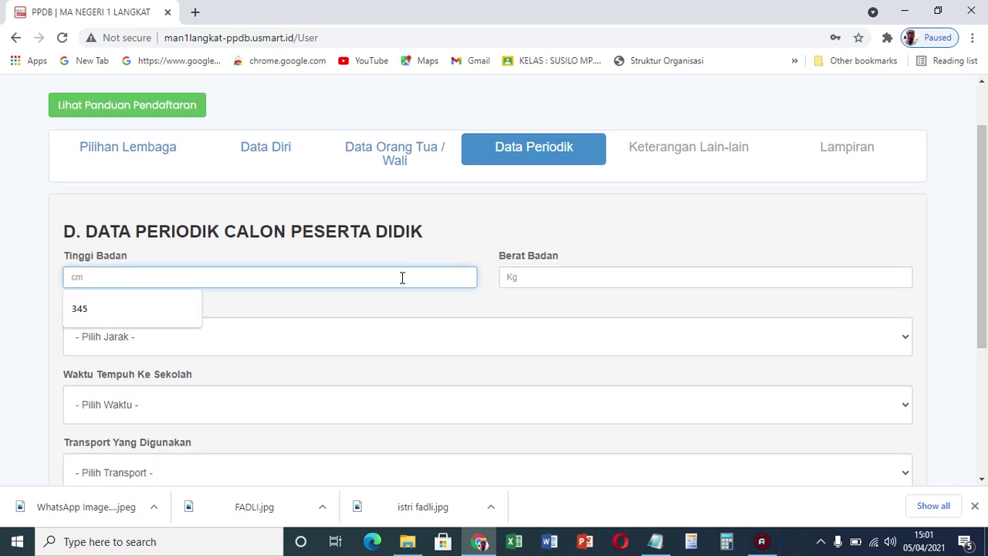
{"action": "type", "text": "170"}
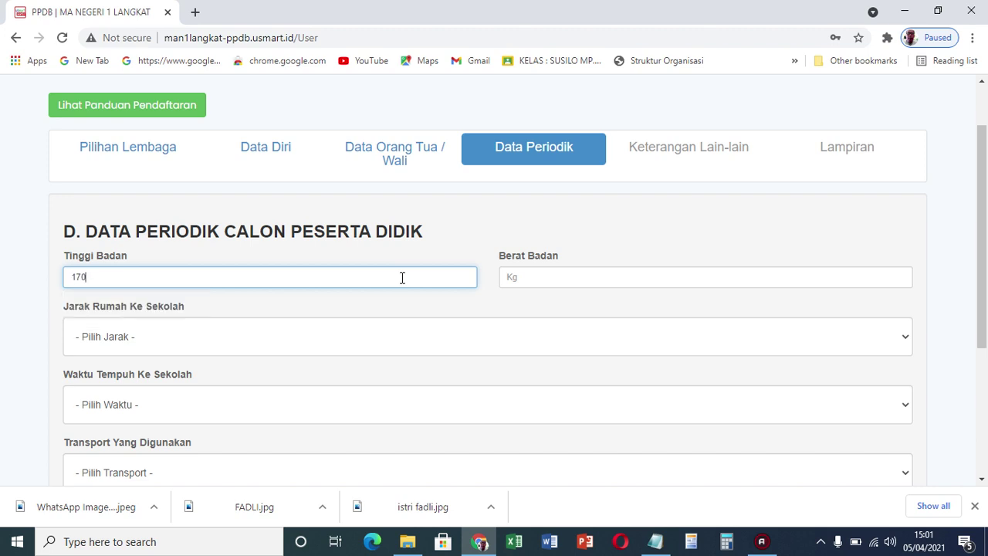
{"action": "left_click", "coordinate": [543, 279]}
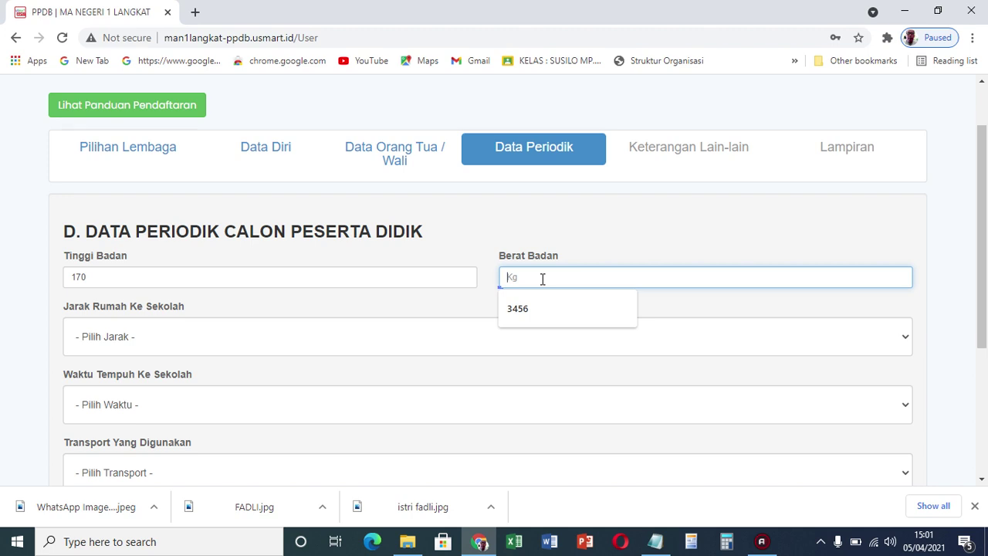
{"action": "type", "text": "60"}
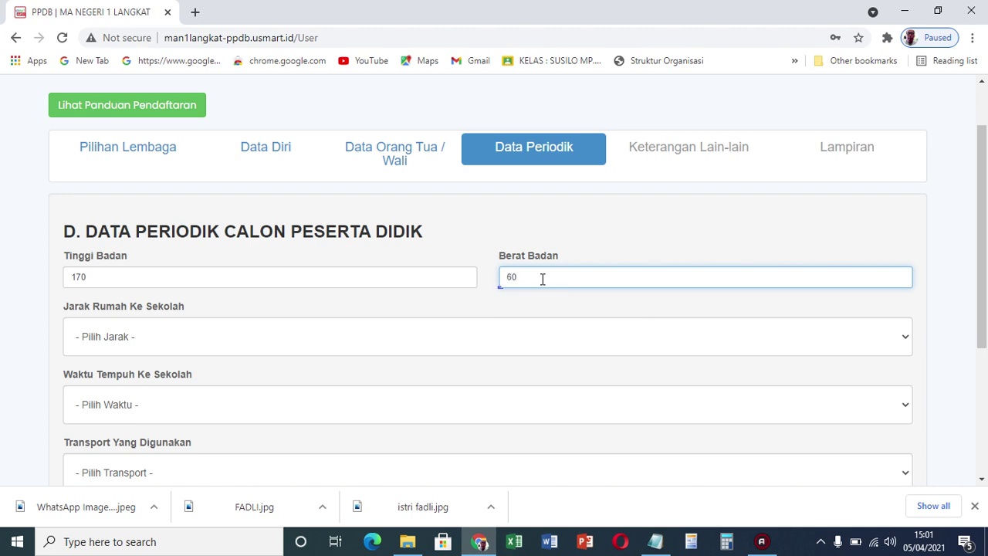
Set home-to-school distance 2 - 3 KM and travel time < 1 Jam
{"action": "left_click", "coordinate": [379, 334]}
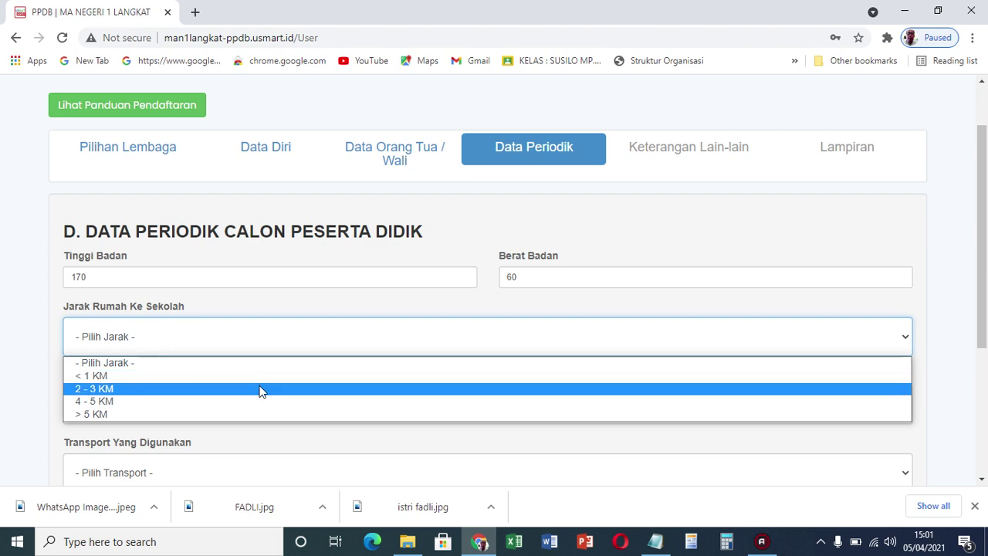
{"action": "left_click", "coordinate": [259, 389]}
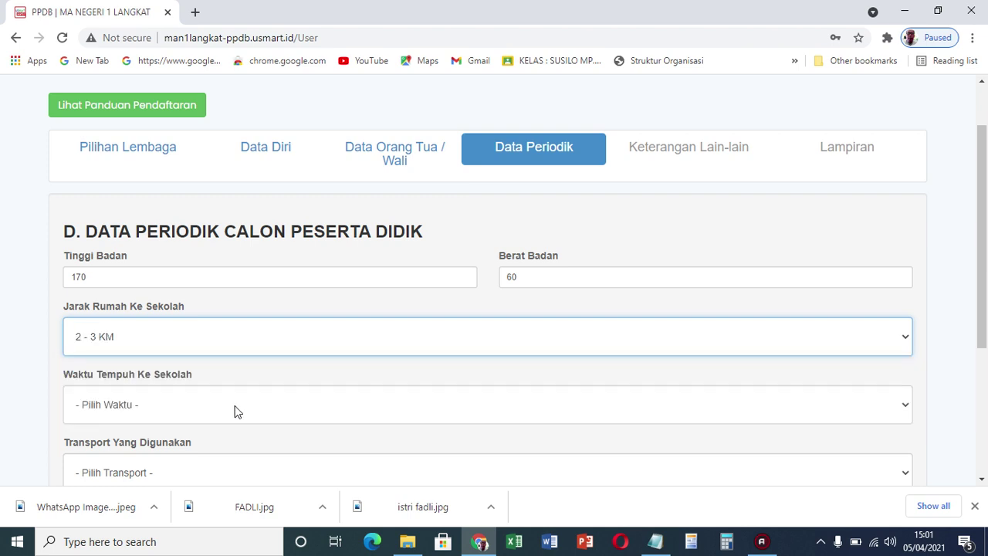
{"action": "left_click", "coordinate": [236, 409]}
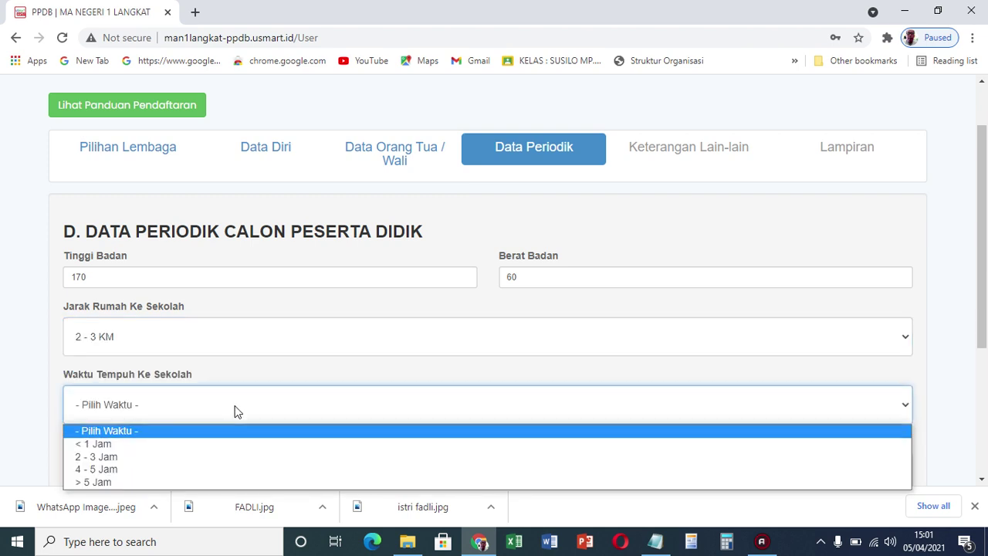
{"action": "left_click", "coordinate": [176, 447]}
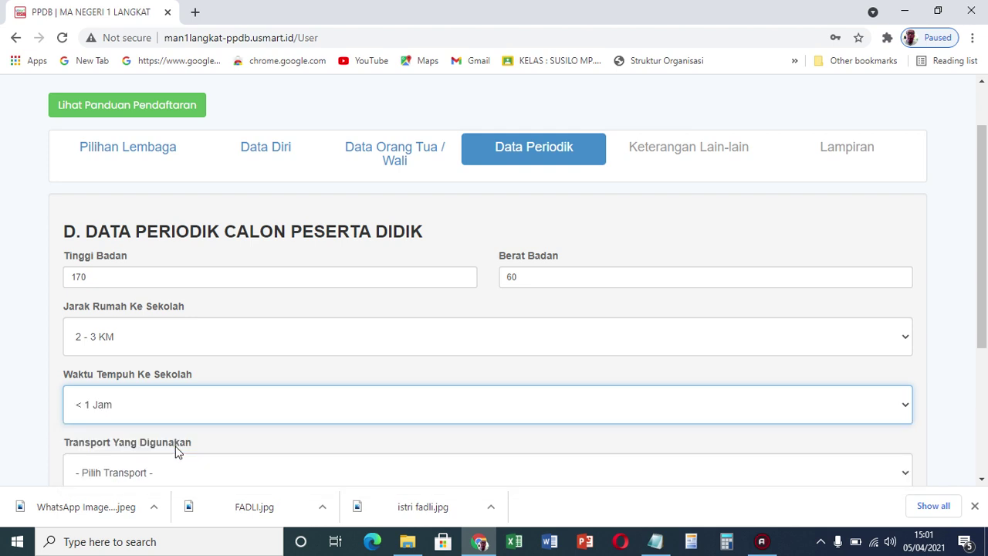
{"action": "left_click_drag", "start_coordinate": [983, 235], "coordinate": [983, 303]}
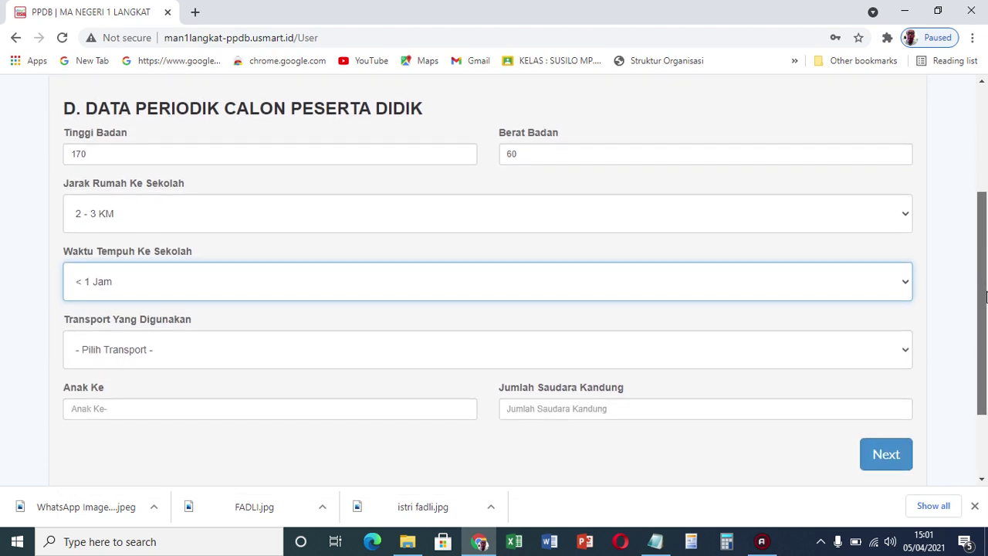
{"action": "left_click", "coordinate": [884, 281]}
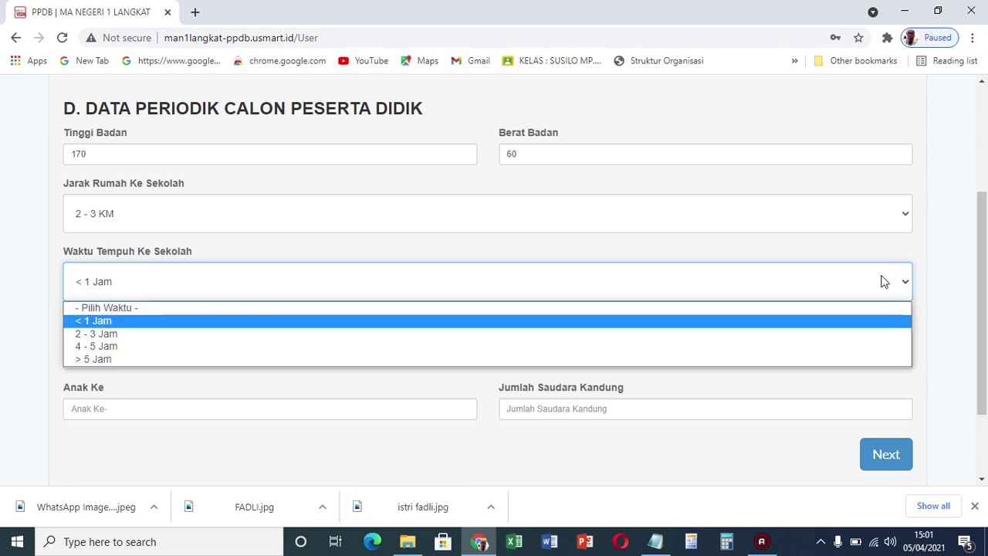
{"action": "left_click", "coordinate": [952, 294]}
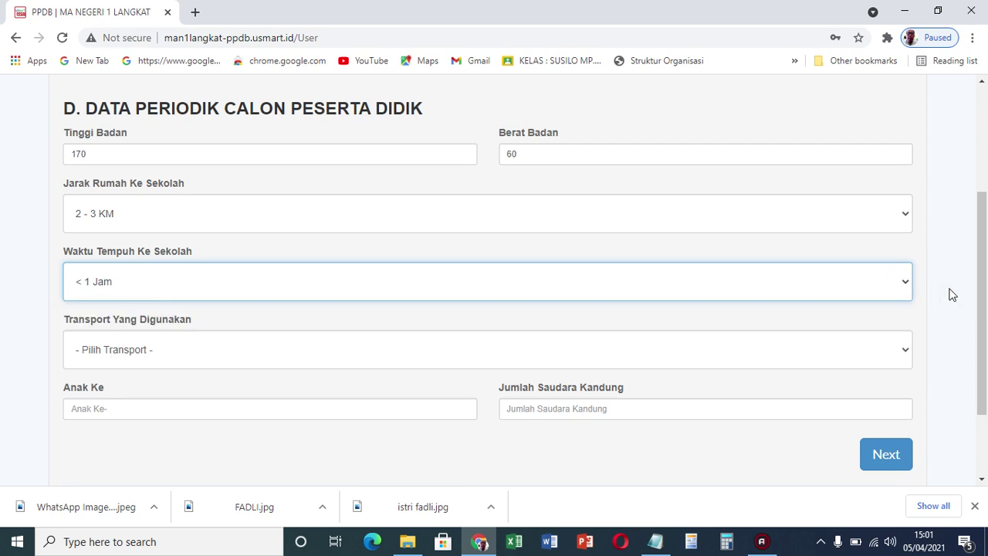
Choose Jalan Kaki transport, Anak Ke 1 and 3 siblings
{"action": "left_click", "coordinate": [822, 348]}
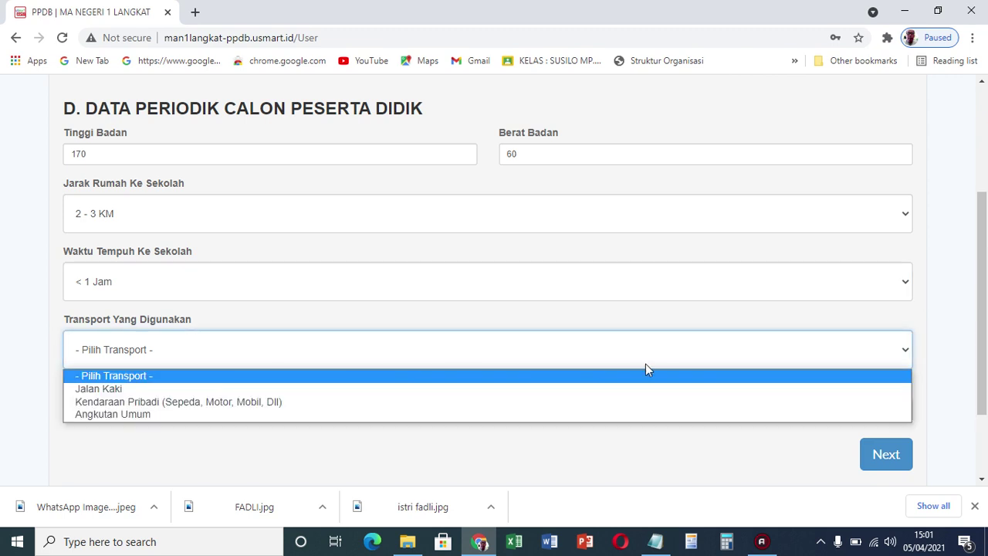
{"action": "left_click", "coordinate": [276, 388]}
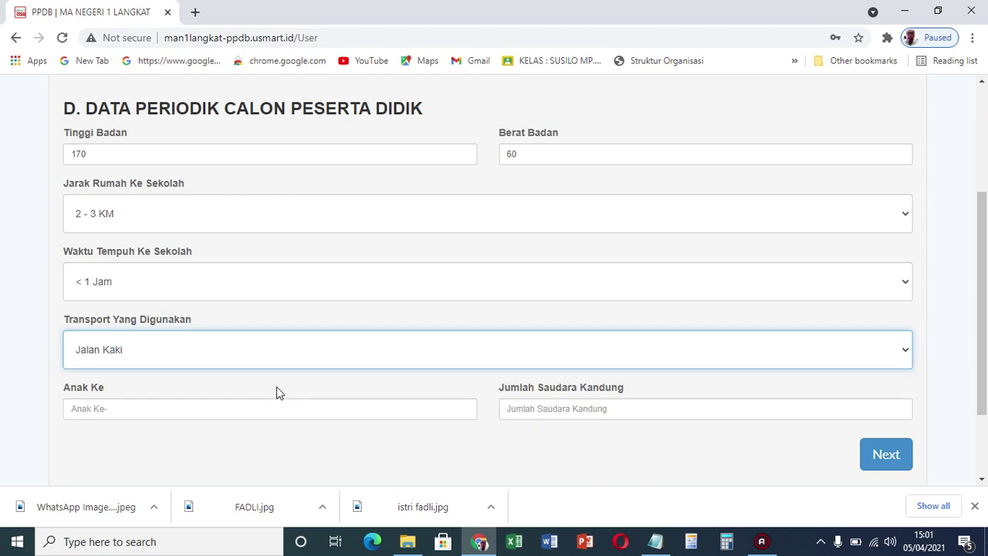
{"action": "left_click", "coordinate": [270, 411]}
{"action": "left_click", "coordinate": [155, 441]}
{"action": "left_click", "coordinate": [553, 416]}
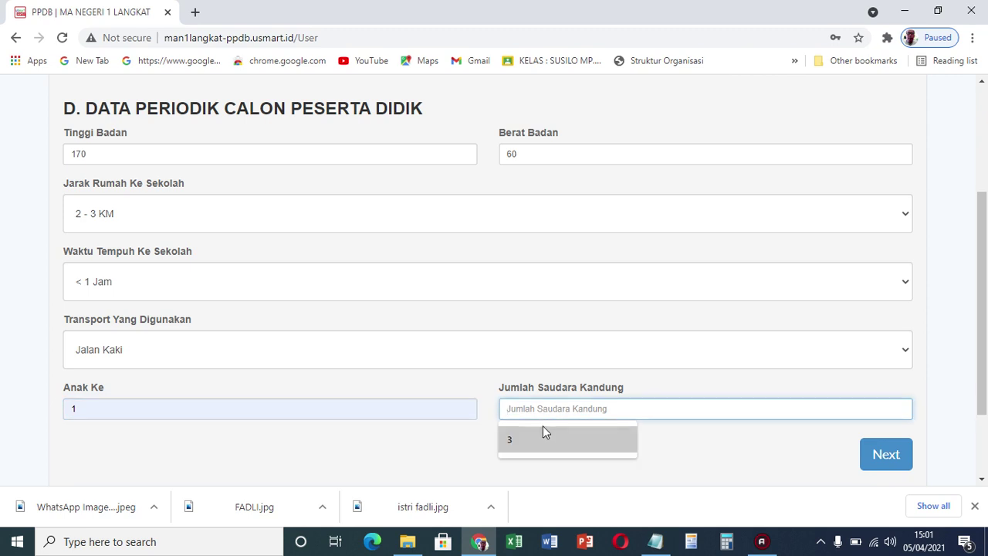
{"action": "left_click", "coordinate": [519, 443]}
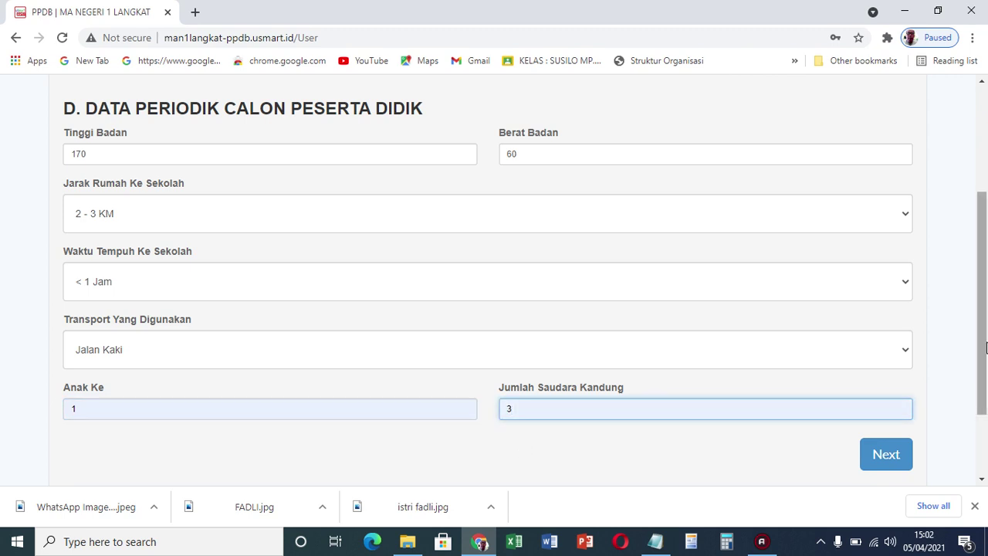
{"action": "scroll", "coordinate": [710, 402], "scroll_direction": "down", "scroll_amount": 2}
{"action": "left_click", "coordinate": [903, 359]}
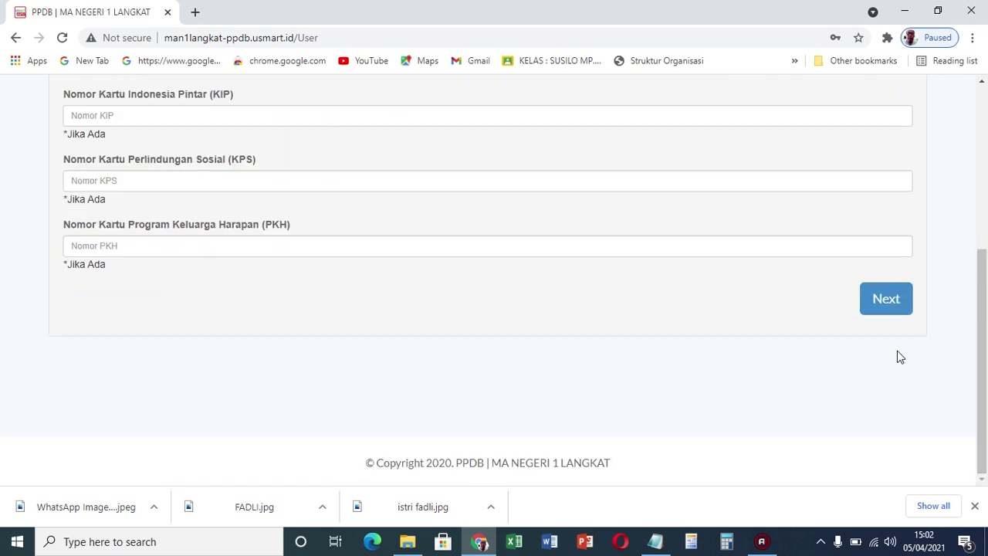
{"action": "left_click_drag", "start_coordinate": [984, 364], "coordinate": [986, 292]}
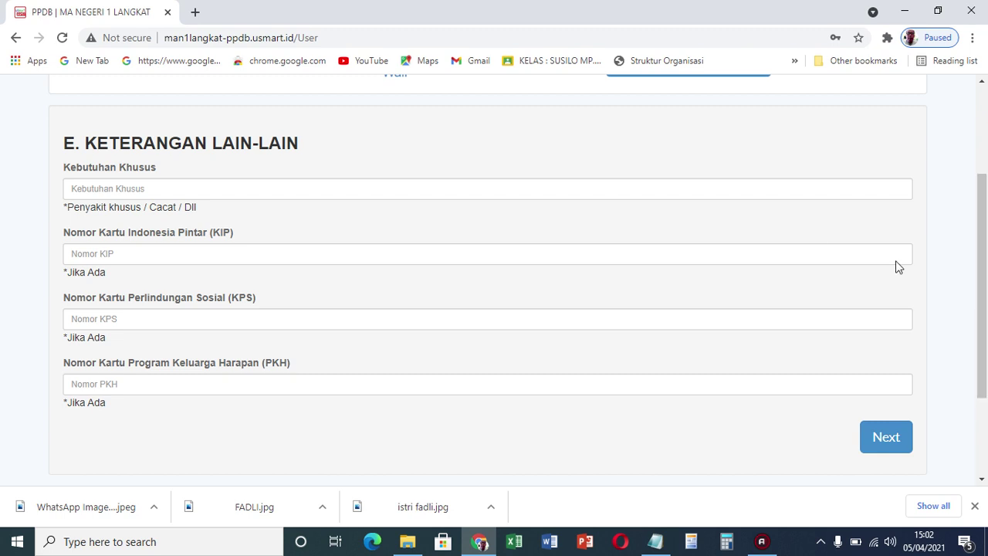
{"action": "left_click", "coordinate": [552, 191]}
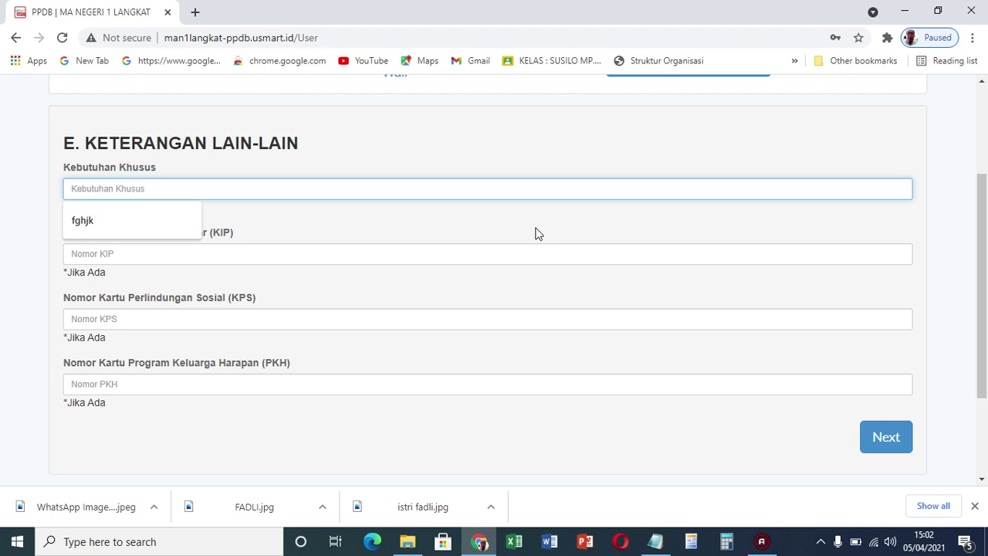
{"action": "left_click", "coordinate": [503, 254]}
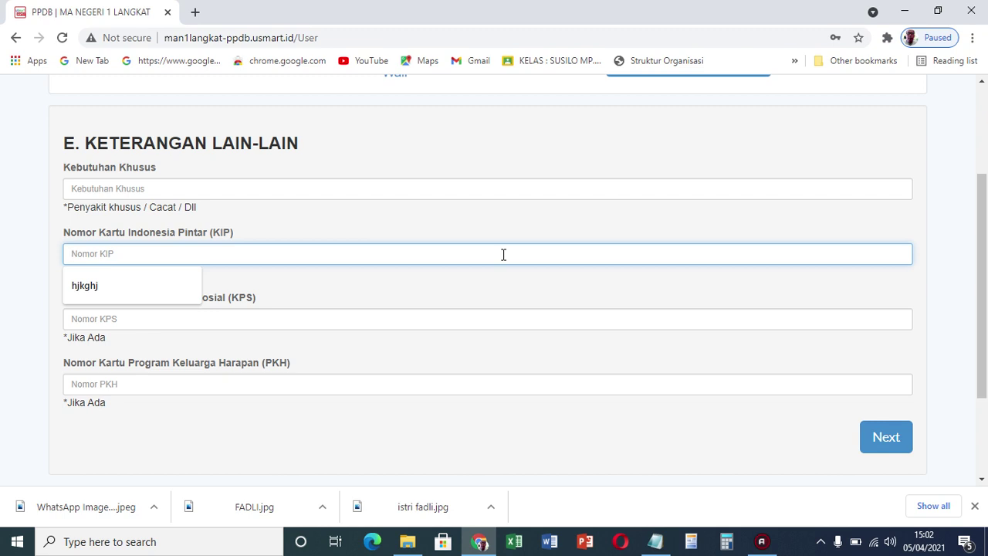
{"action": "type", "text": "123456789"}
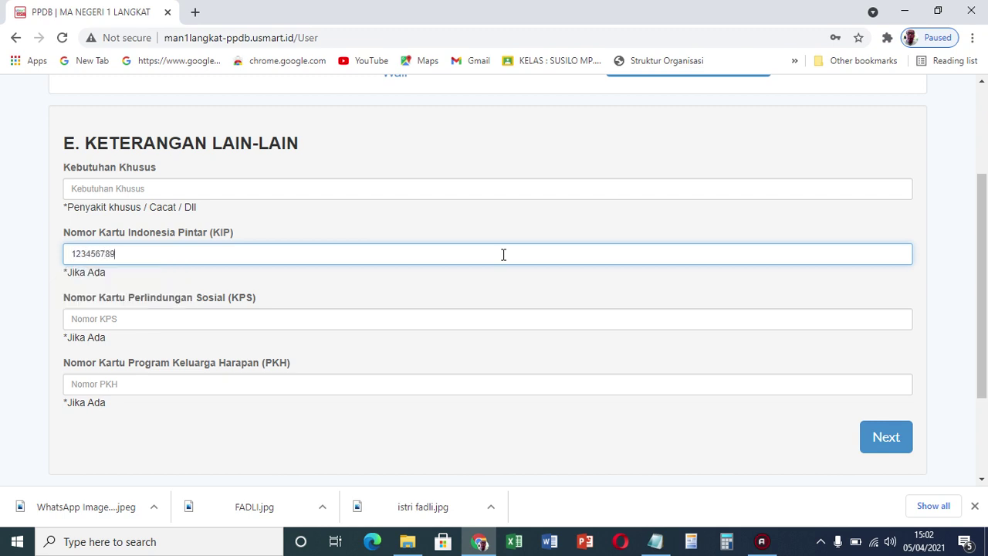
{"action": "left_click", "coordinate": [315, 319]}
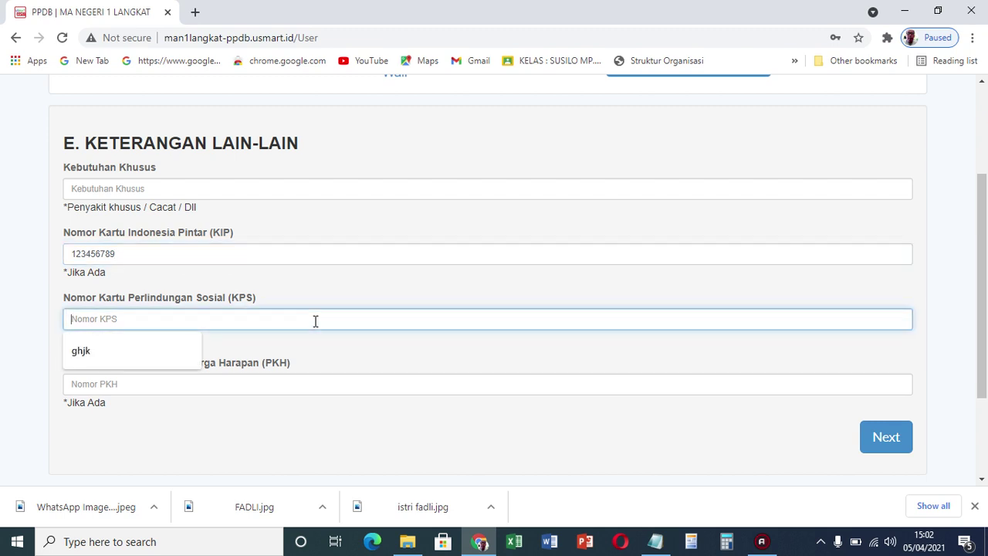
{"action": "type", "text": "1234567845"}
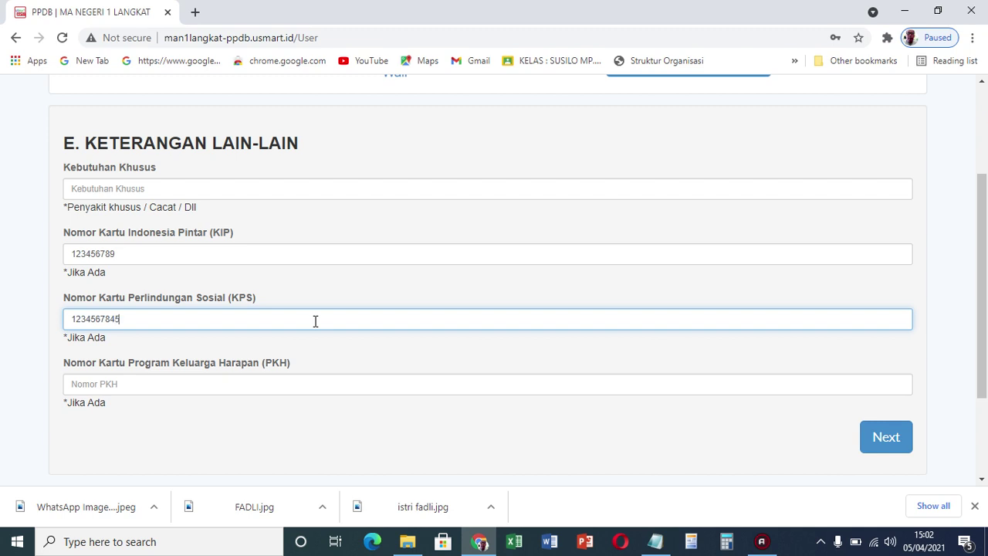
{"action": "left_click", "coordinate": [210, 383]}
{"action": "type", "text": "12345678967"}
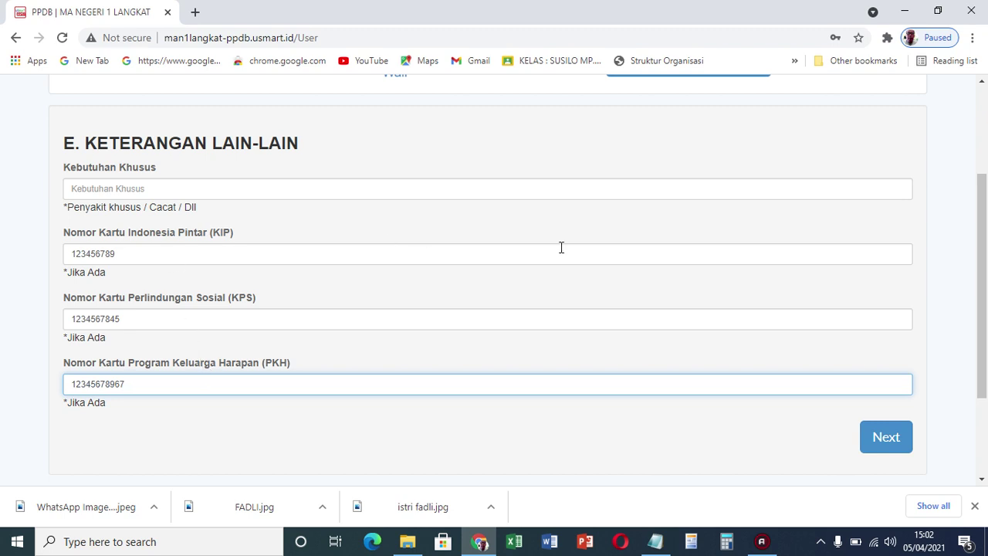
{"action": "left_click", "coordinate": [898, 439]}
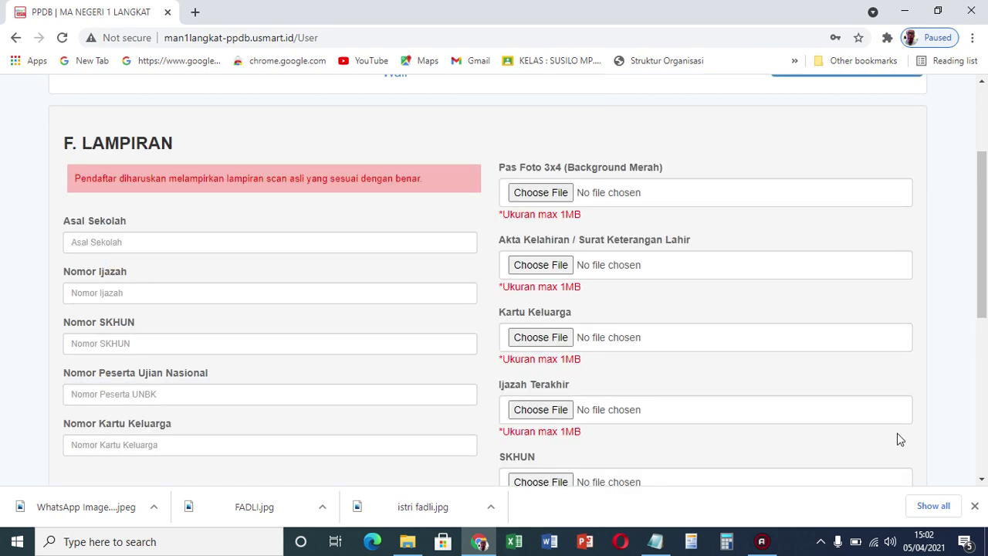
Enter origin school 'MTs N 1 Langkat' and '-' for diploma and SKHUN numbers
{"action": "scroll", "coordinate": [978, 220], "scroll_direction": "up", "scroll_amount": 2}
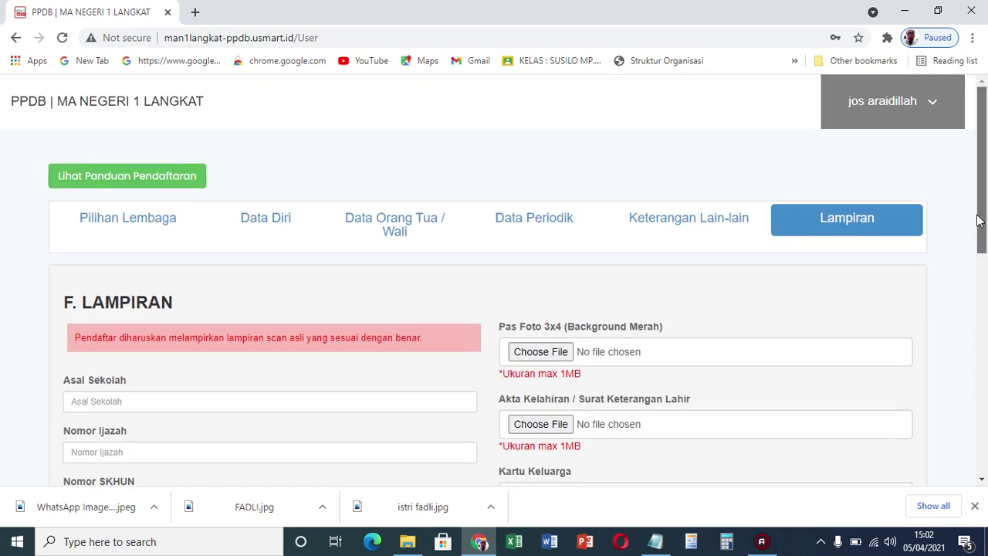
{"action": "left_click_drag", "start_coordinate": [978, 220], "coordinate": [982, 365]}
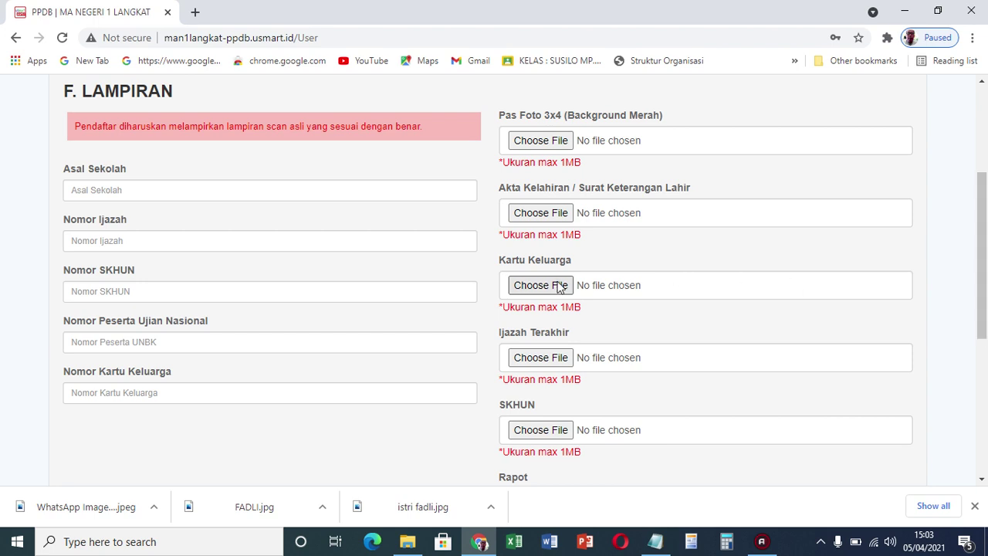
{"action": "left_click", "coordinate": [426, 192]}
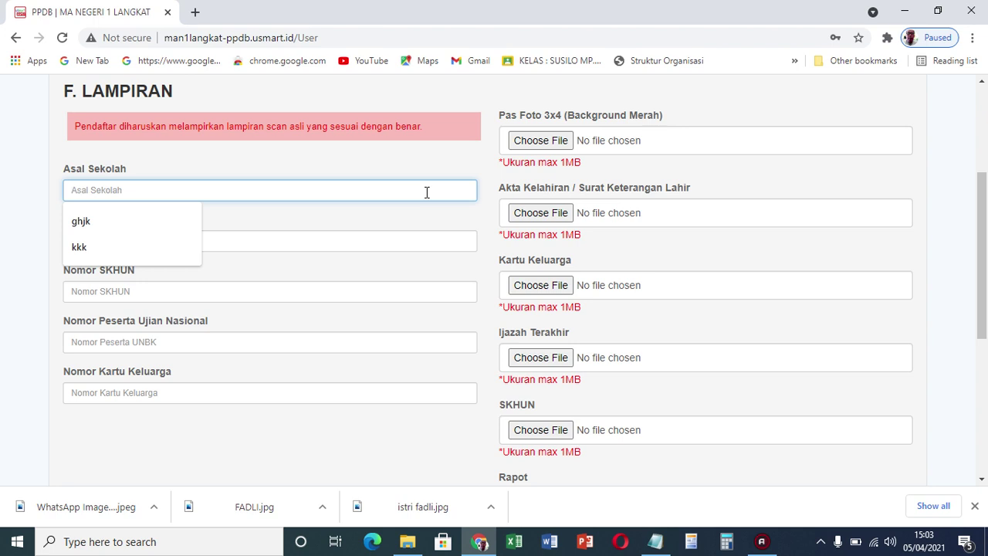
{"action": "type", "text": "MTs"}
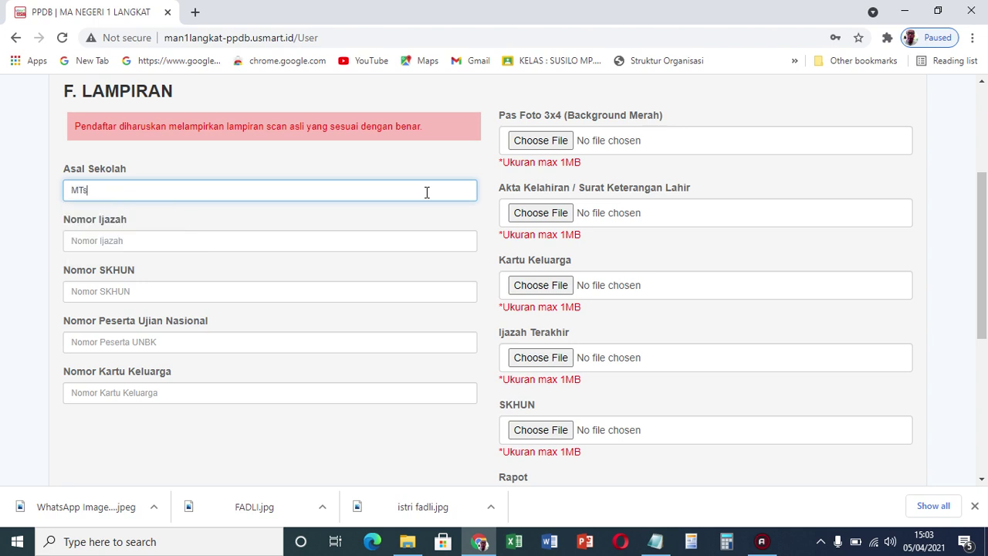
{"action": "type", "text": " N 1 Langkat"}
{"action": "left_click", "coordinate": [321, 240]}
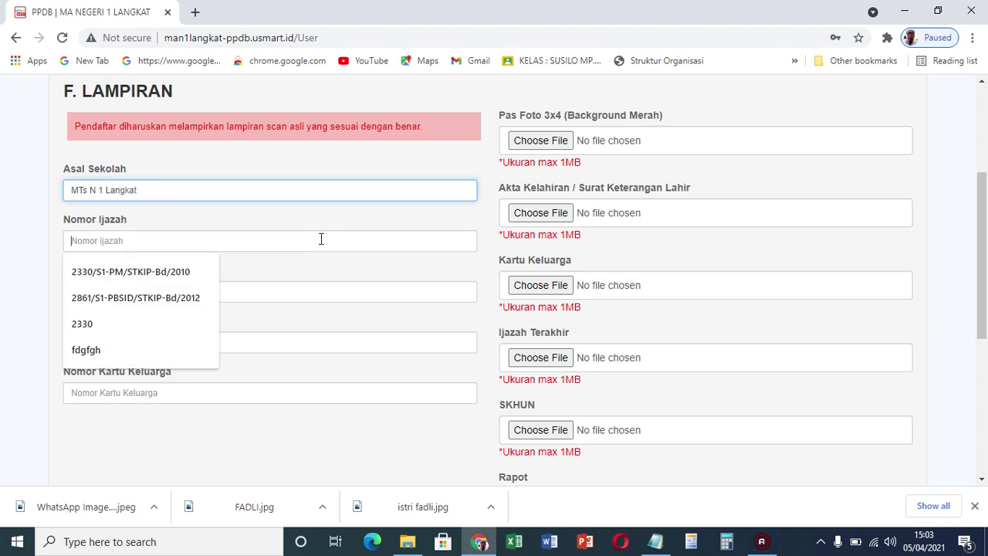
{"action": "type", "text": "-"}
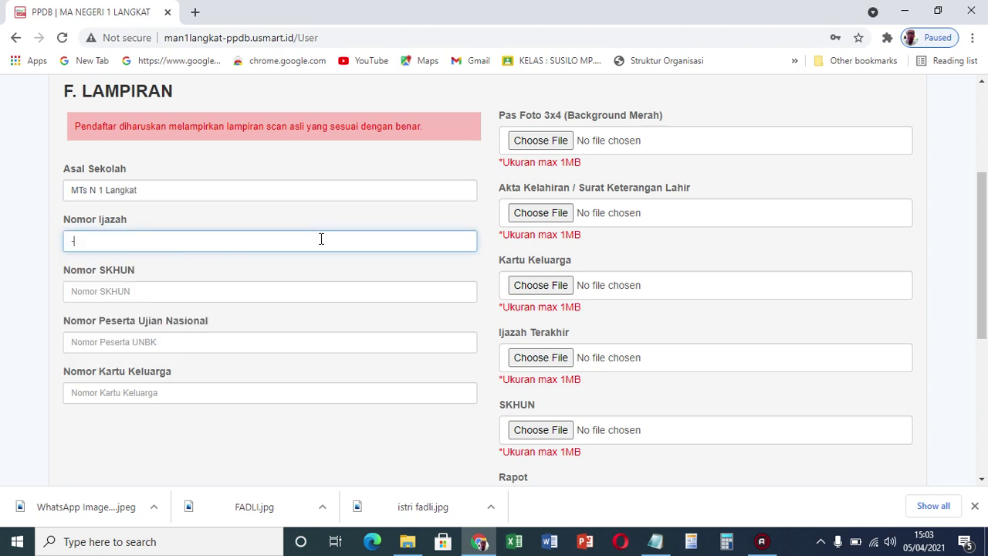
{"action": "left_click", "coordinate": [236, 295]}
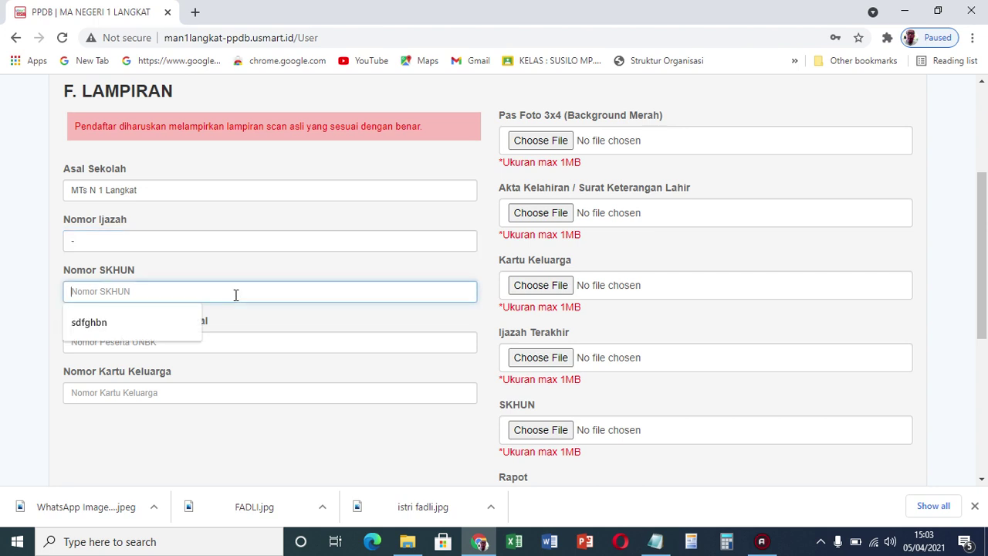
{"action": "type", "text": "-"}
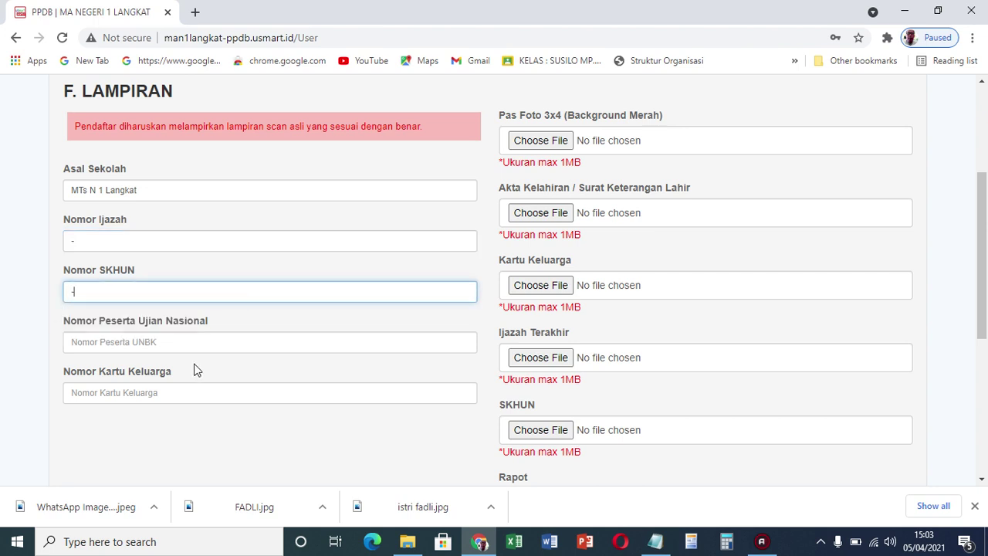
{"action": "left_click", "coordinate": [183, 343]}
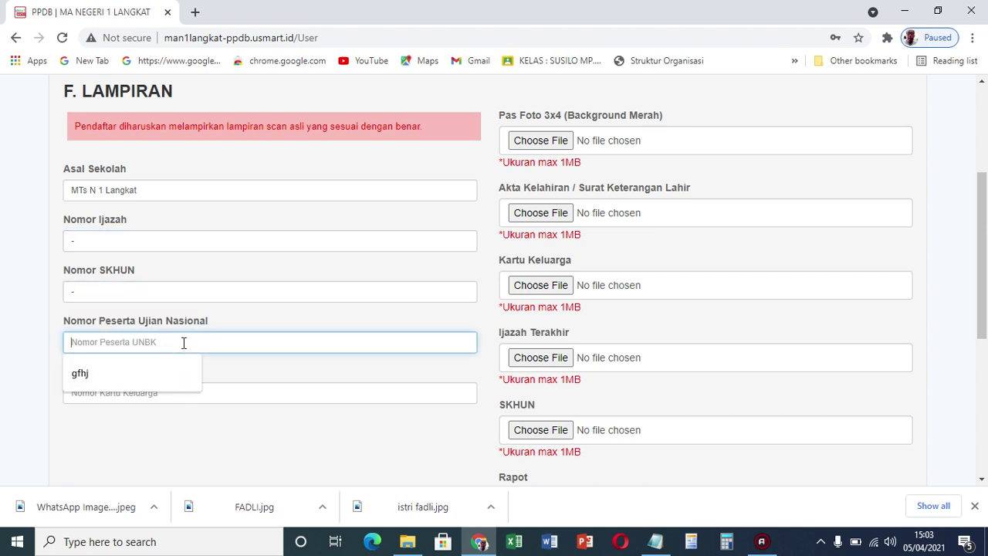
{"action": "type", "text": "-"}
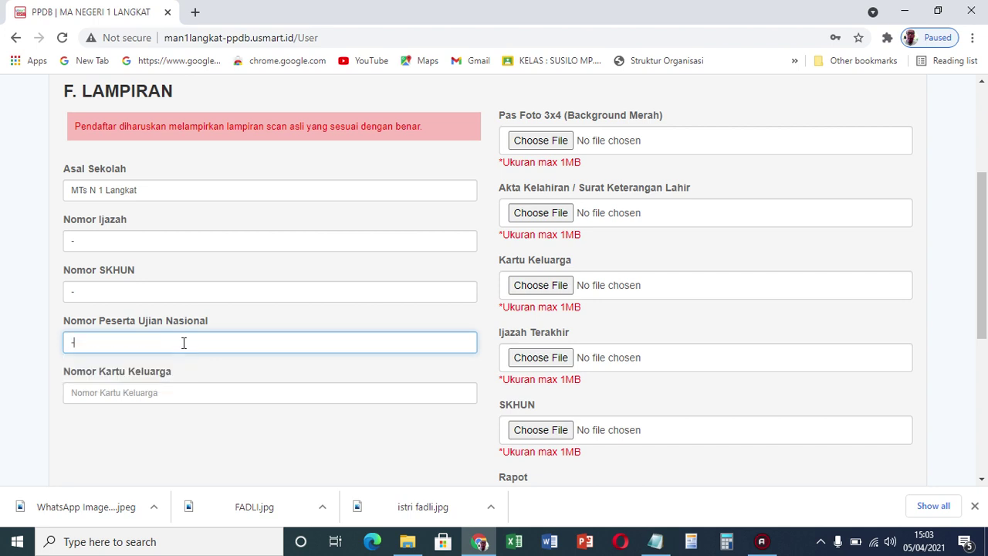
{"action": "key", "text": "BackSpace"}
{"action": "left_click", "coordinate": [139, 397]}
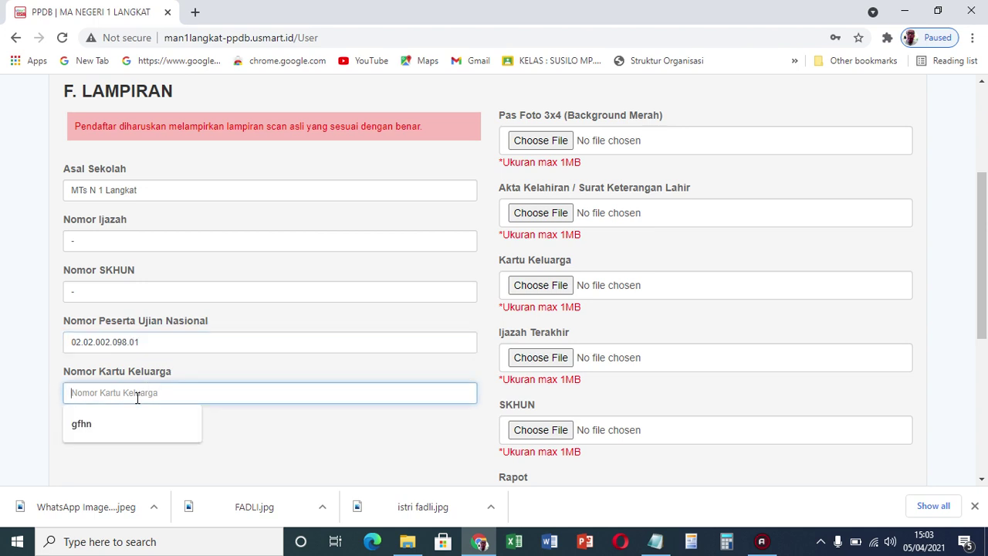
{"action": "type", "text": "12345678765432"}
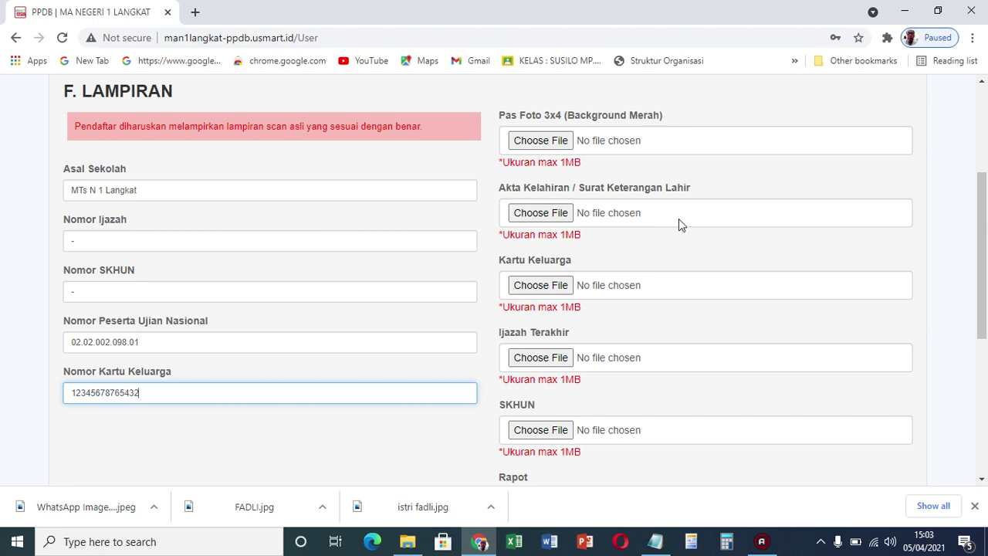
{"action": "left_click_drag", "start_coordinate": [985, 266], "coordinate": [985, 242]}
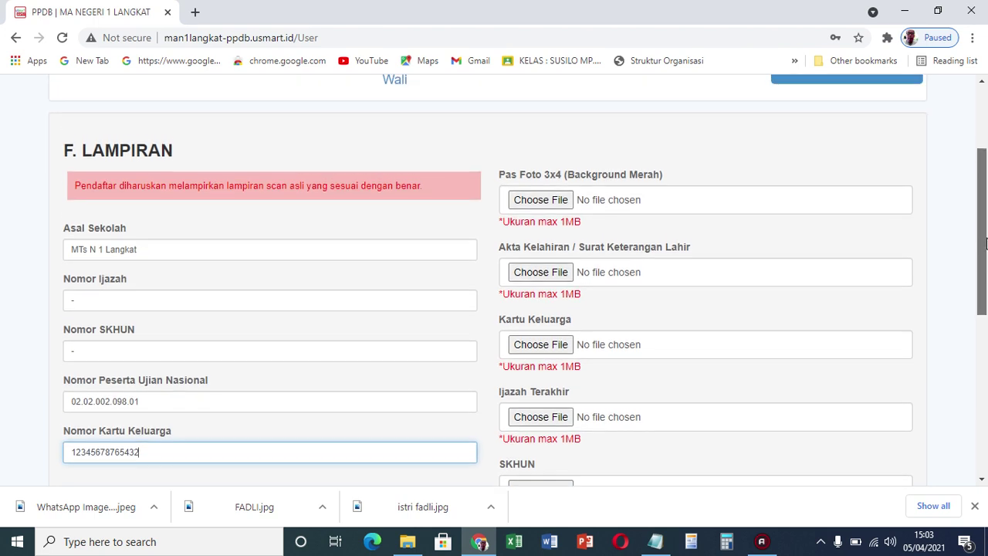
Attach the first student photo from FOTO MAN 1 LANGKAT > 12 AGAMA as Pas Foto
{"action": "left_click", "coordinate": [566, 203]}
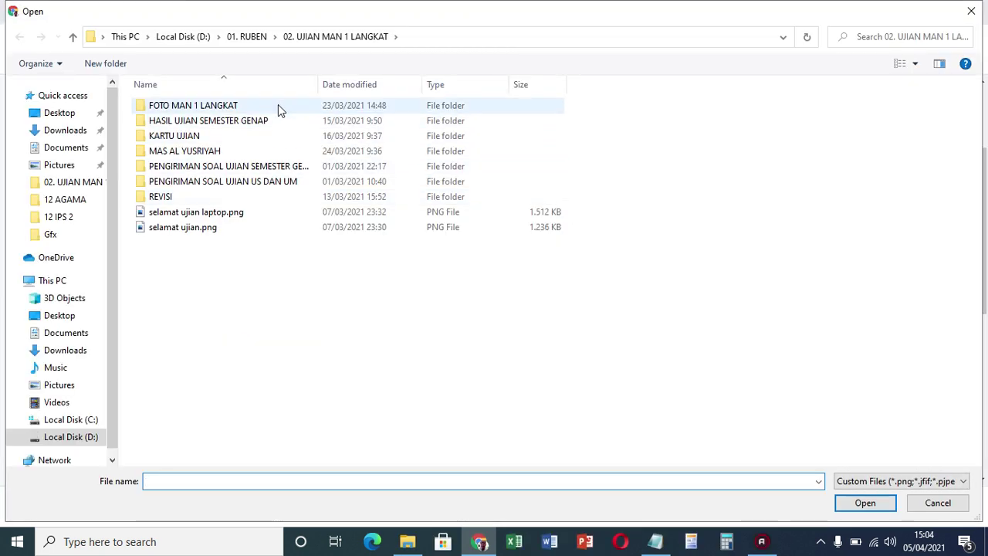
{"action": "left_click", "coordinate": [279, 106]}
{"action": "double_click", "coordinate": [277, 105]}
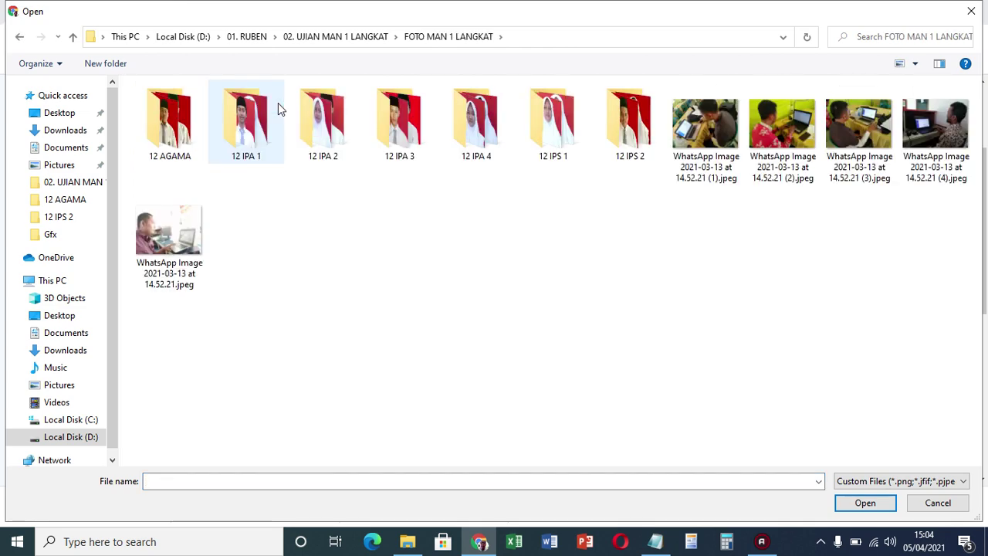
{"action": "left_click", "coordinate": [179, 133]}
{"action": "double_click", "coordinate": [179, 133]}
{"action": "double_click", "coordinate": [178, 128]}
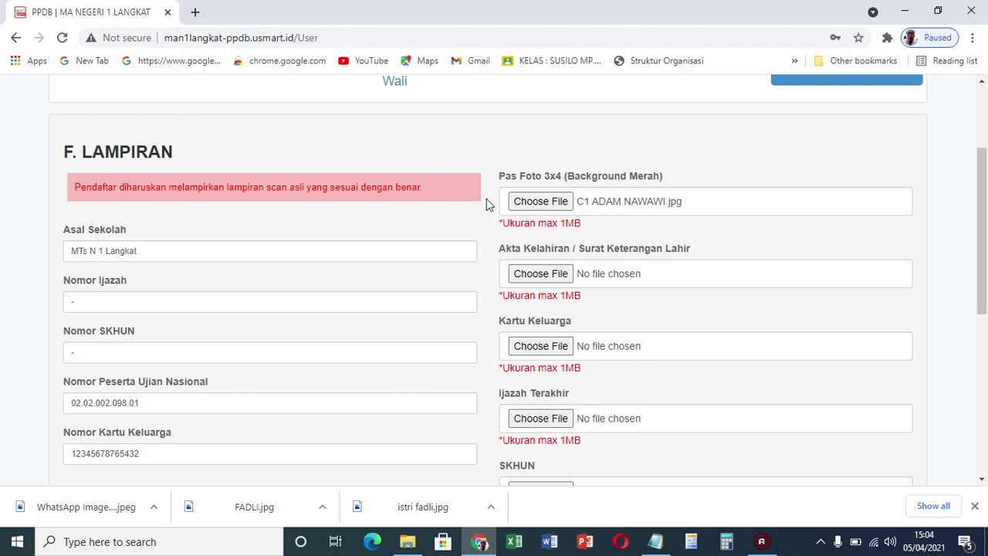
Attach WhatsApp images as the birth certificate and family card files
{"action": "left_click", "coordinate": [540, 275]}
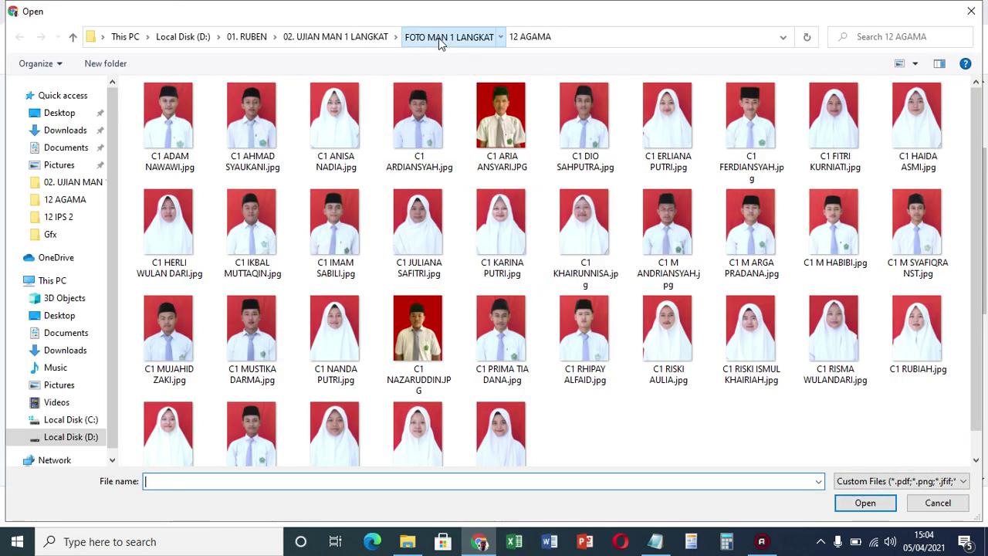
{"action": "left_click", "coordinate": [438, 38]}
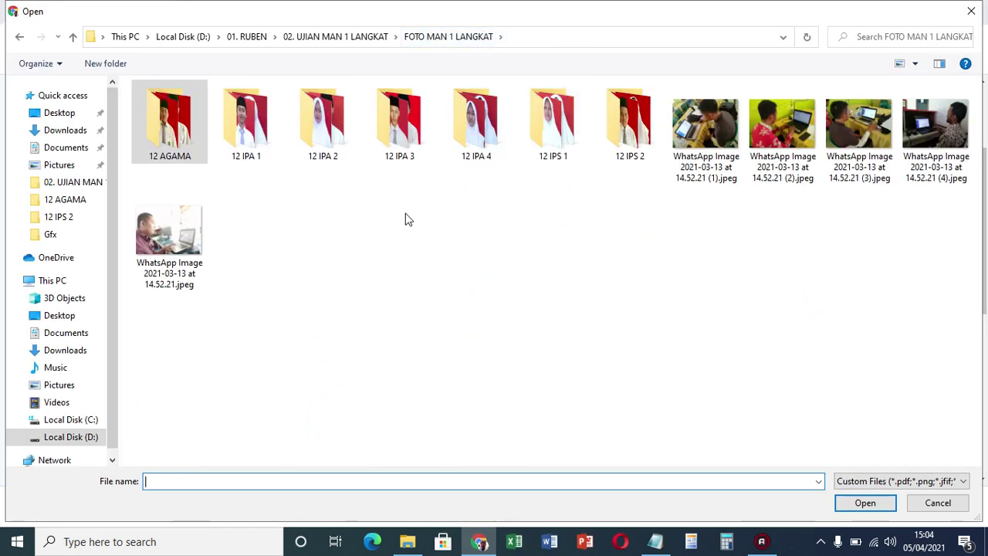
{"action": "left_click", "coordinate": [371, 218]}
{"action": "double_click", "coordinate": [166, 226]}
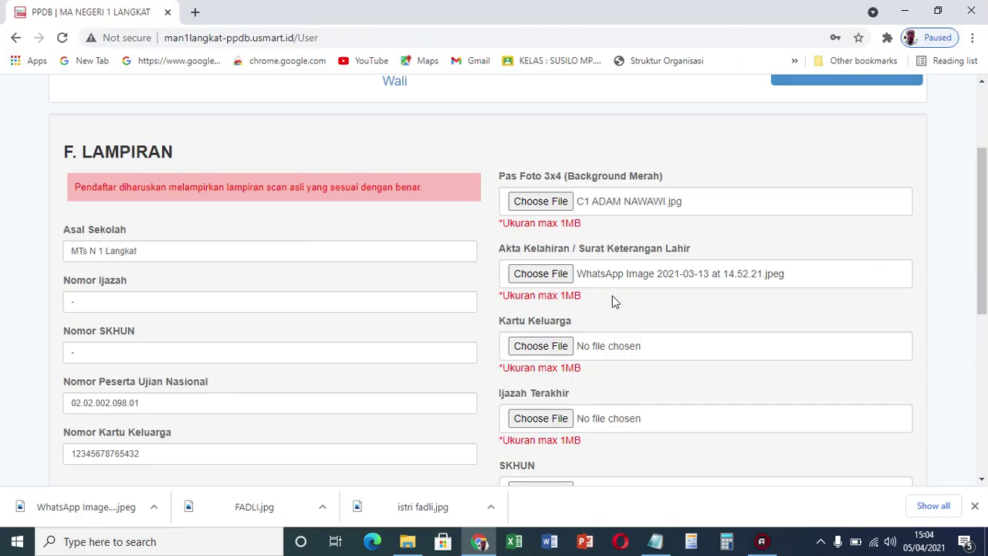
{"action": "left_click", "coordinate": [553, 347]}
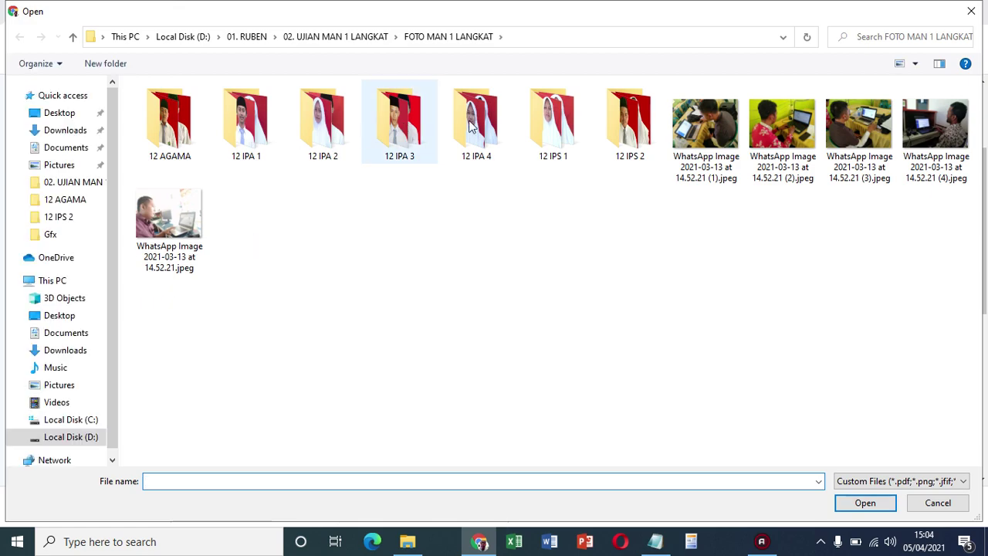
{"action": "double_click", "coordinate": [734, 123]}
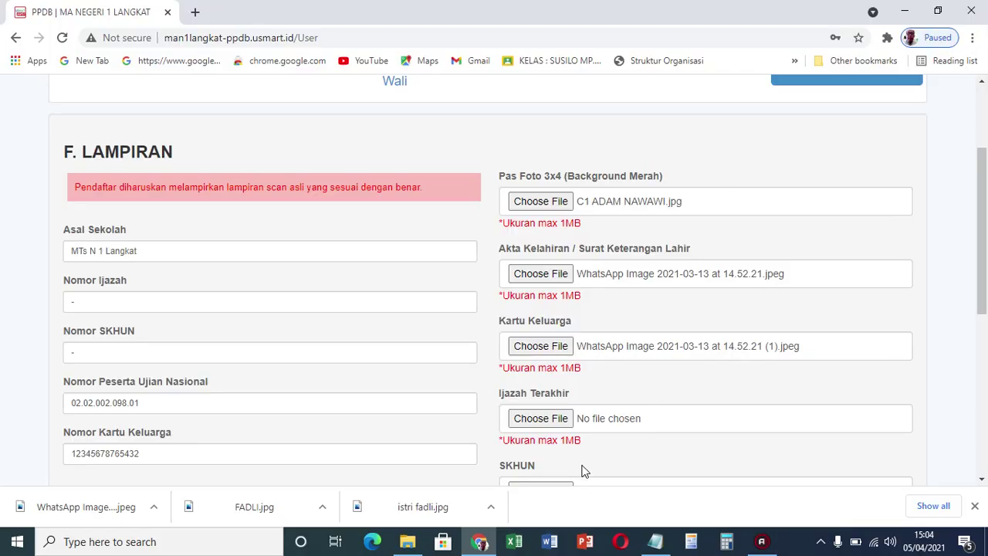
Leave the Ijazah Terakhir field empty by cancelling its file dialog
{"action": "left_click", "coordinate": [559, 422]}
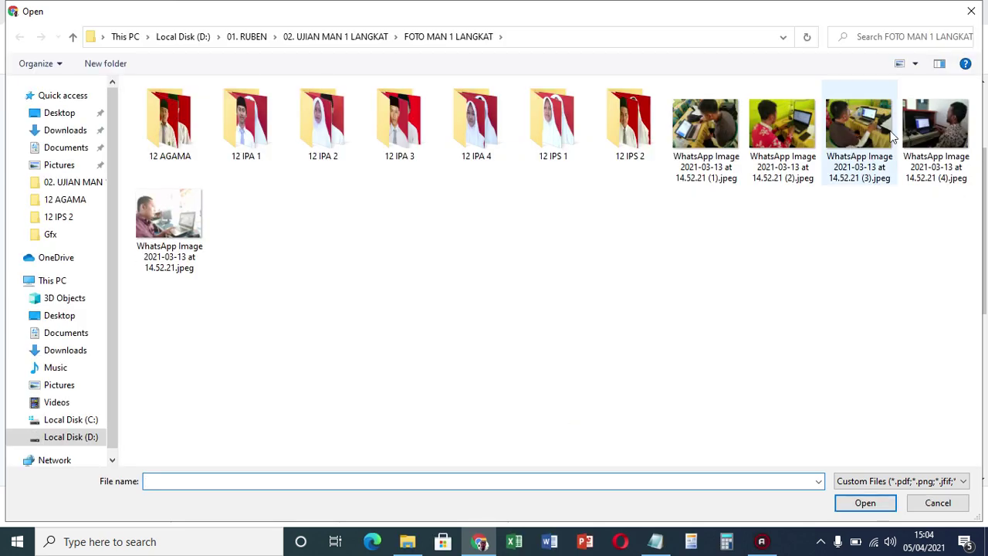
{"action": "left_click", "coordinate": [936, 506]}
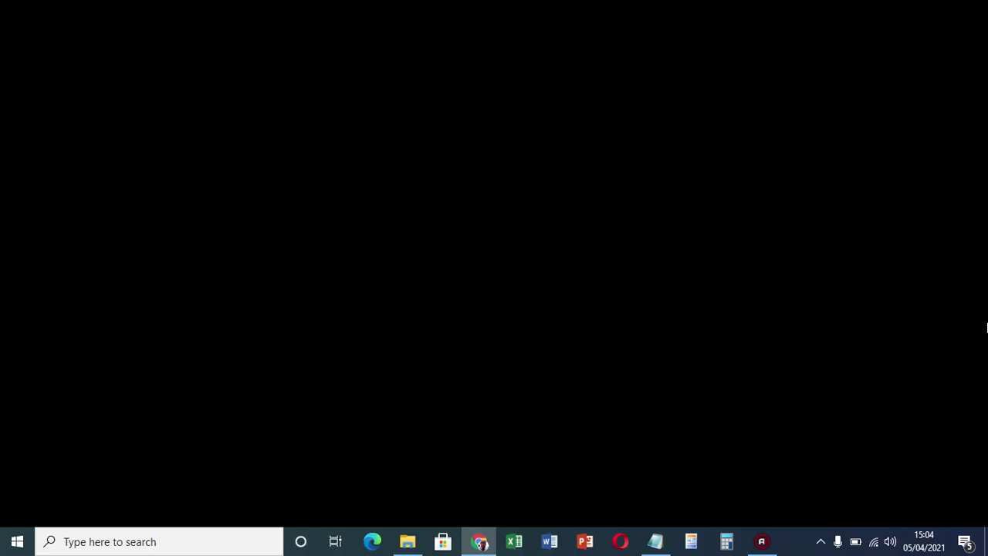
{"action": "scroll", "coordinate": [985, 258], "scroll_direction": "down", "scroll_amount": 3}
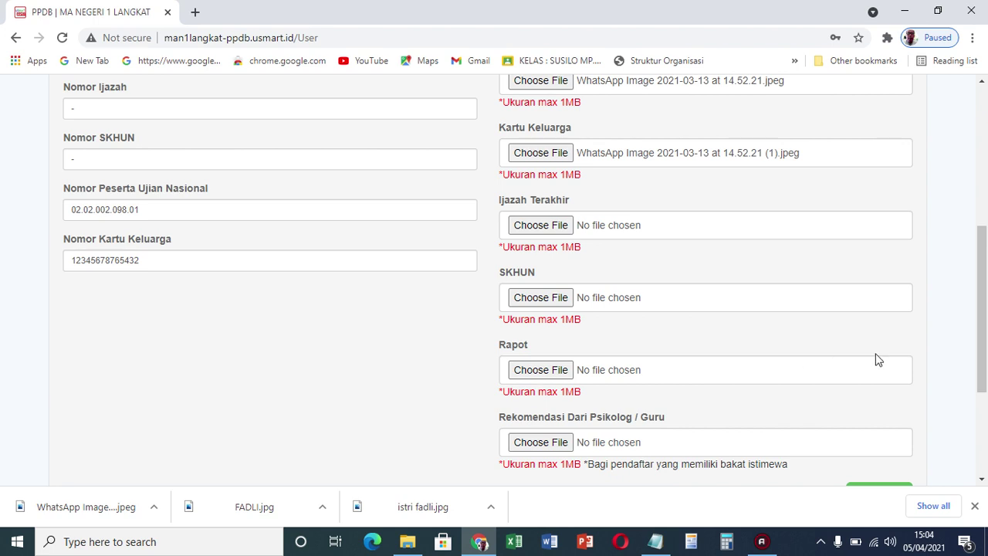
Save the attached documents with Simpan at the bottom of the upload form
{"action": "left_click_drag", "start_coordinate": [983, 286], "coordinate": [983, 307]}
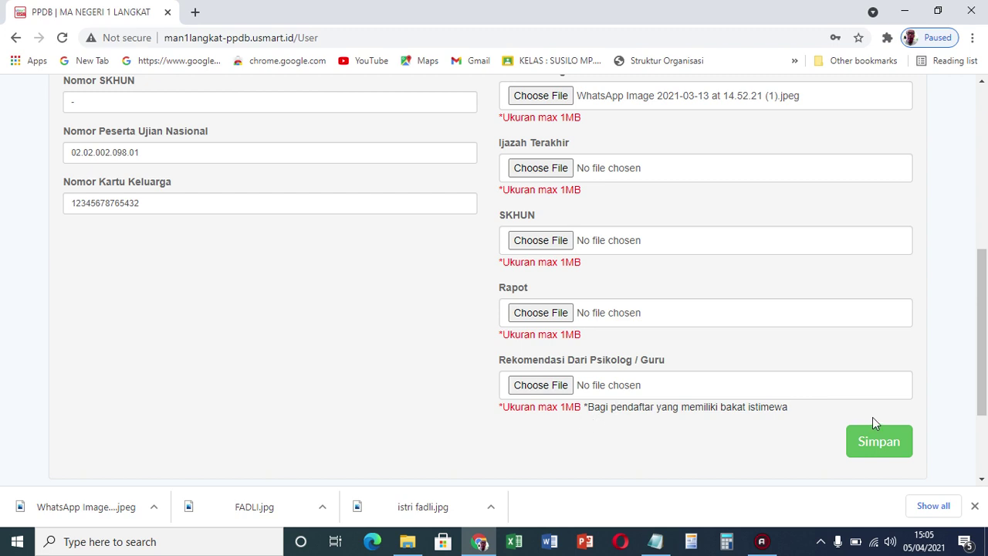
{"action": "left_click", "coordinate": [886, 452]}
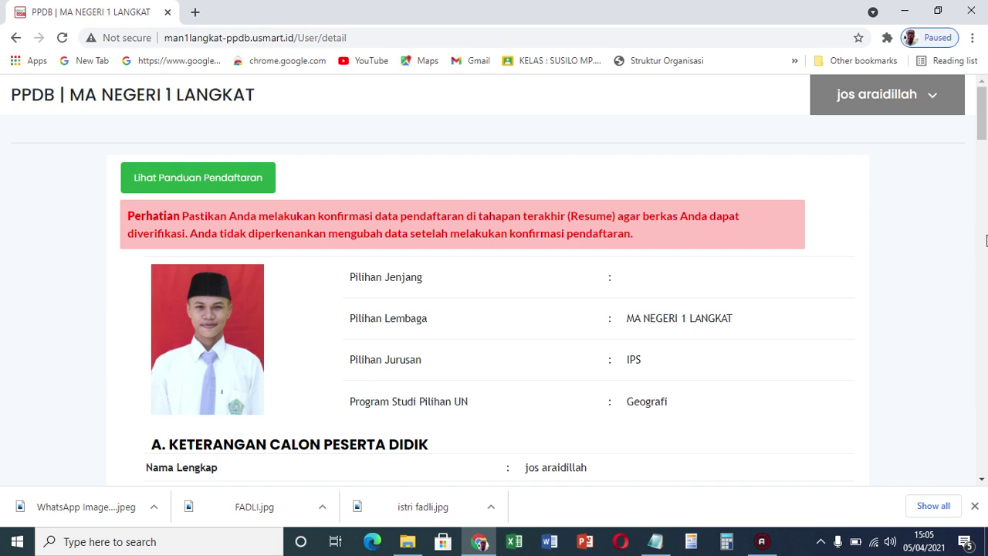
Scroll the applicant summary down to Data Prestasi and Data Raport and back up
{"action": "left_click_drag", "start_coordinate": [985, 122], "coordinate": [985, 138]}
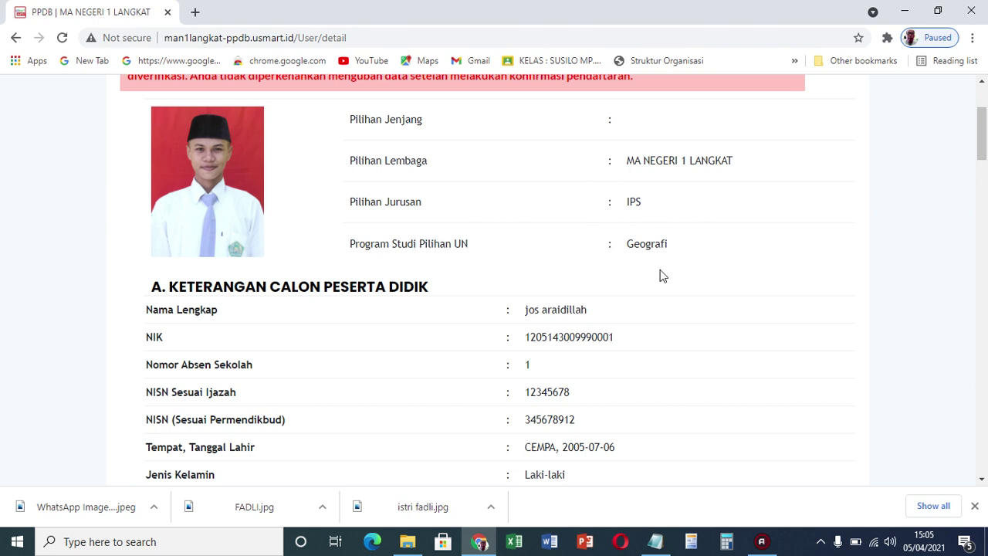
{"action": "left_click_drag", "start_coordinate": [982, 143], "coordinate": [976, 444]}
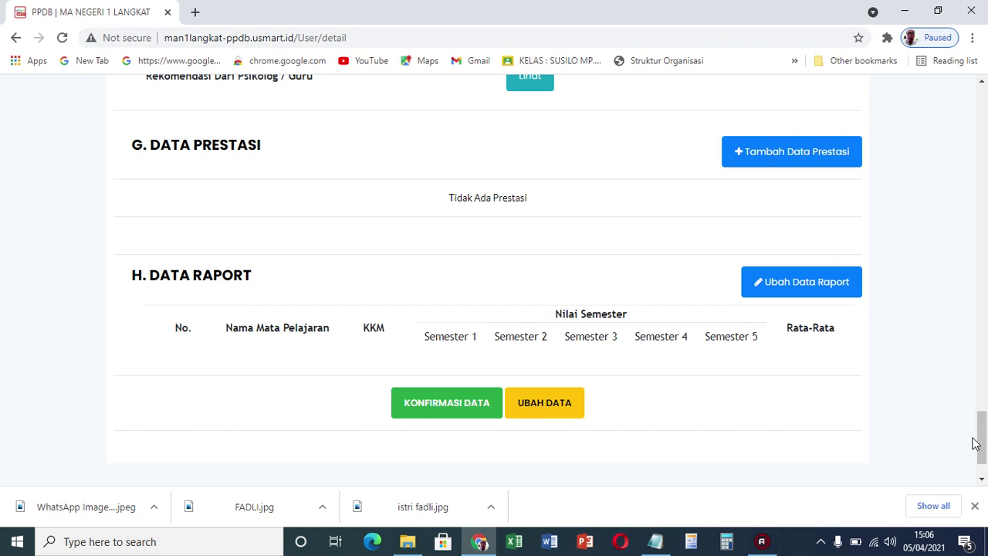
{"action": "left_click_drag", "start_coordinate": [976, 444], "coordinate": [942, 115]}
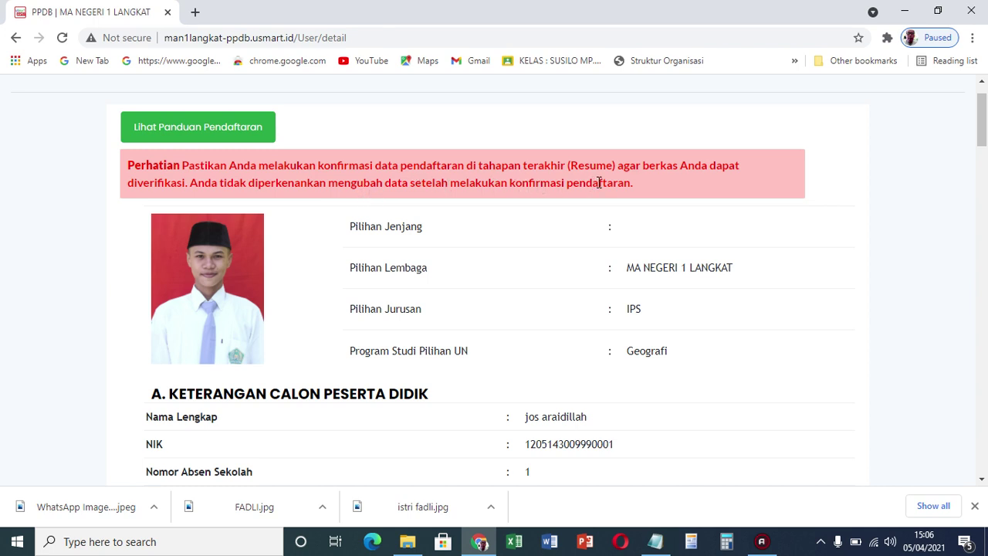
{"action": "left_click_drag", "start_coordinate": [984, 117], "coordinate": [974, 450]}
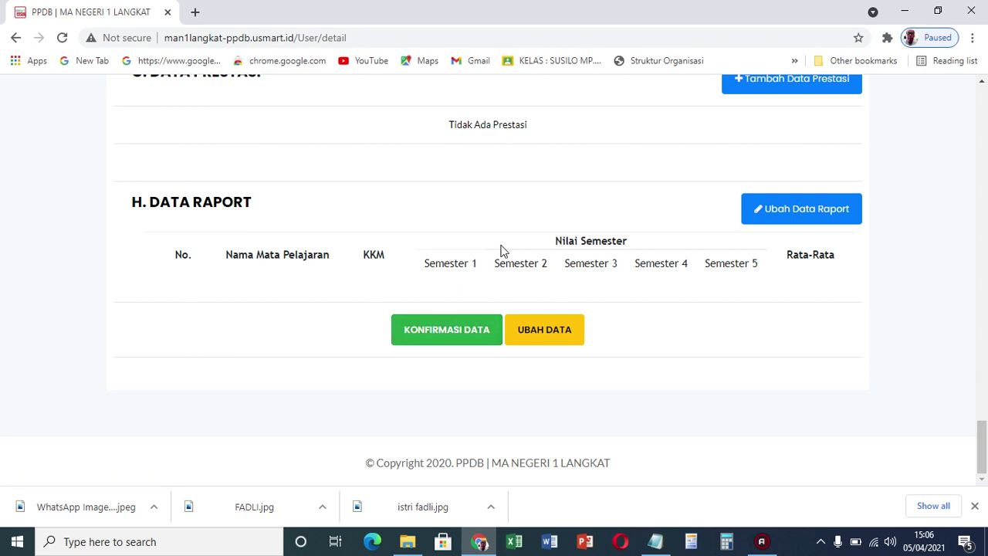
{"action": "left_click_drag", "start_coordinate": [982, 435], "coordinate": [940, 450]}
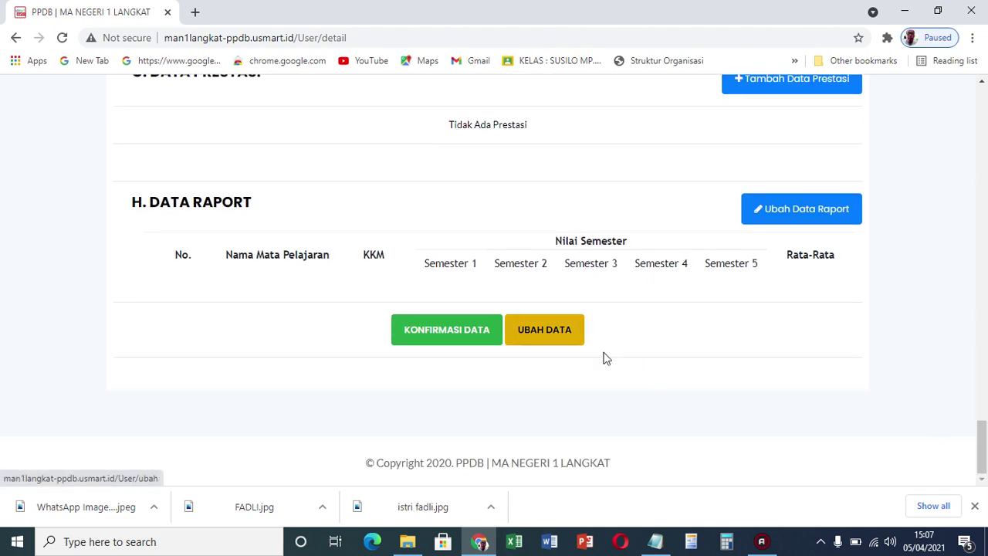
{"action": "left_click_drag", "start_coordinate": [982, 444], "coordinate": [922, 430]}
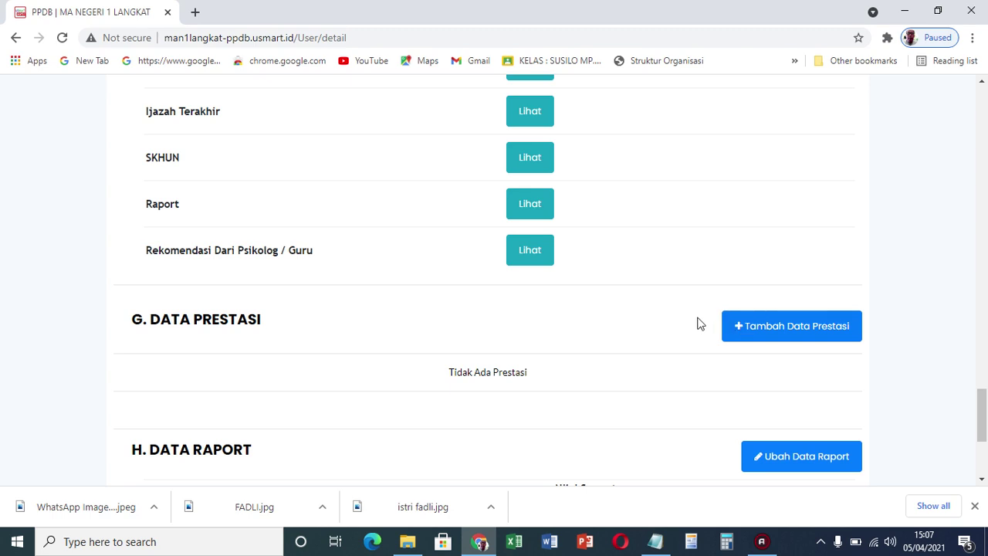
Add achievement 'MTQ Syarhil Tk Propinsi Juara k 3', Provinsi level, Non Akademik, year 2021
{"action": "left_click", "coordinate": [776, 337]}
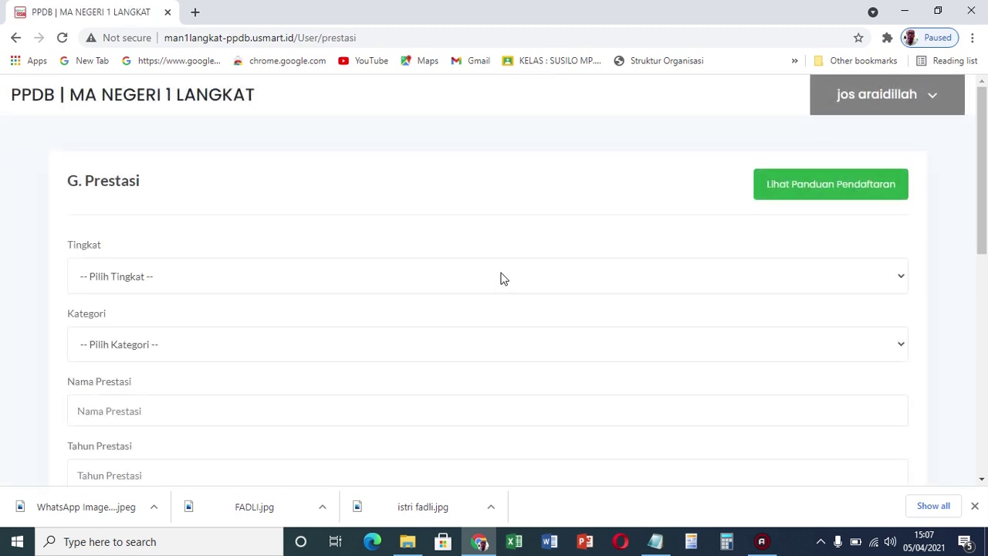
{"action": "left_click", "coordinate": [500, 279]}
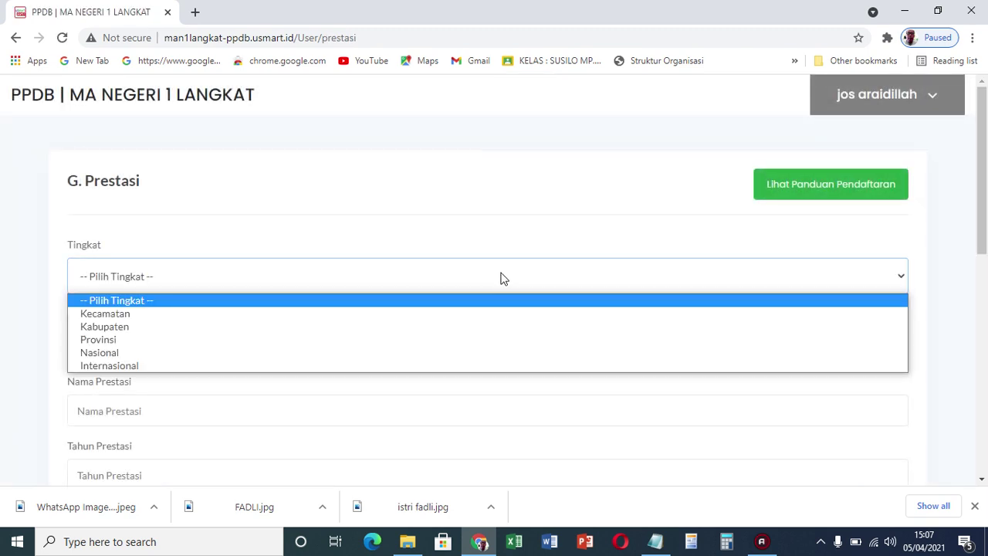
{"action": "left_click", "coordinate": [370, 337]}
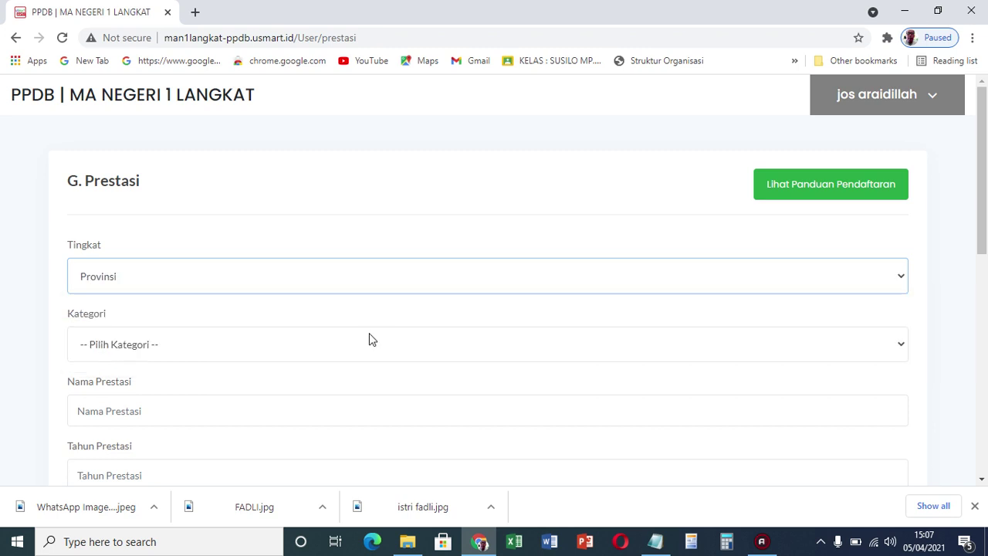
{"action": "left_click", "coordinate": [302, 345]}
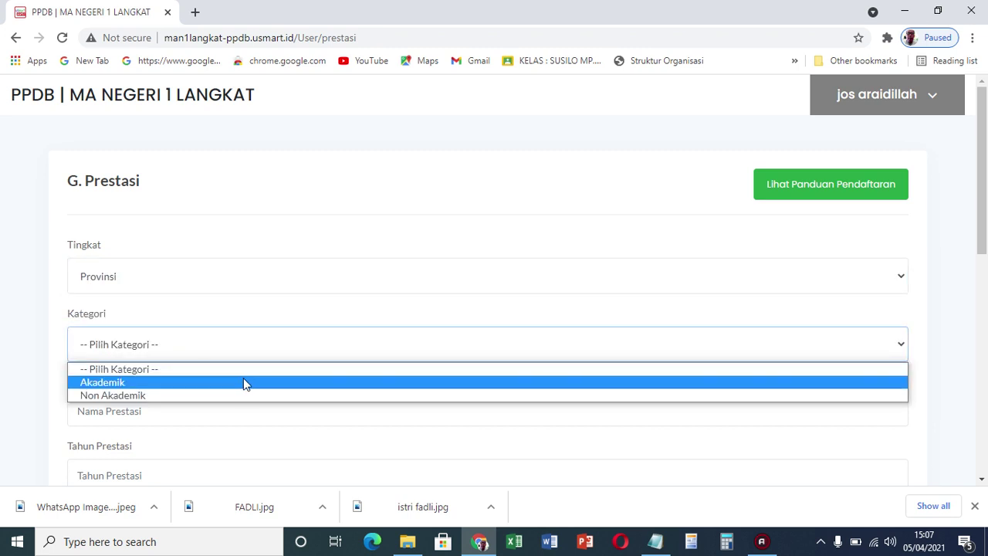
{"action": "left_click", "coordinate": [228, 393]}
{"action": "left_click", "coordinate": [181, 410]}
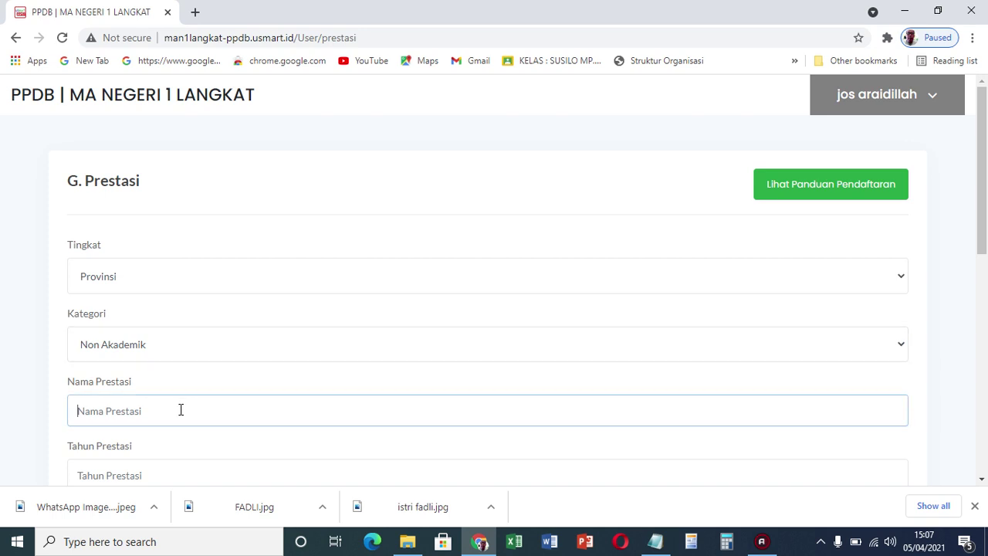
{"action": "left_click_drag", "start_coordinate": [983, 240], "coordinate": [984, 267]}
{"action": "type", "text": "MT"}
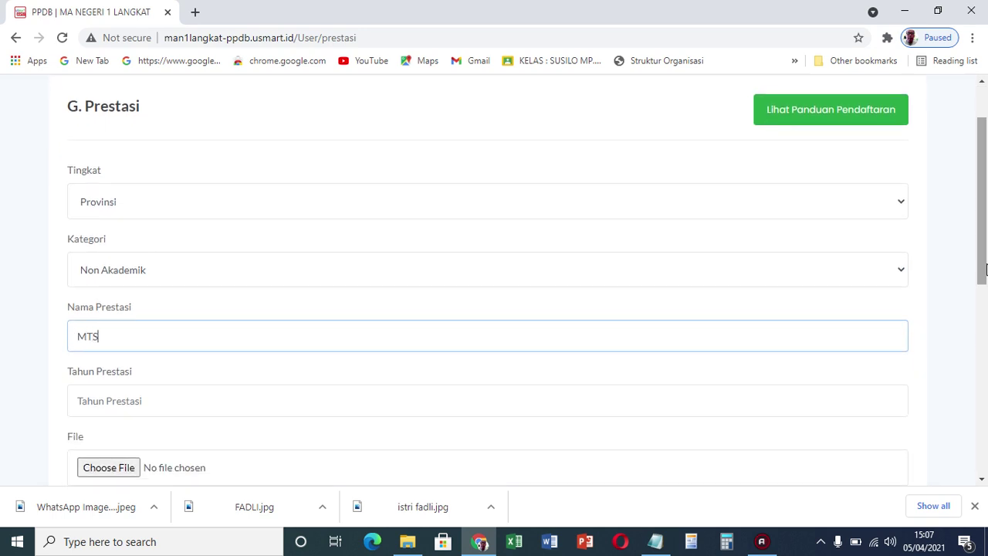
{"action": "type", "text": "Q Syarhil Tk Propin"}
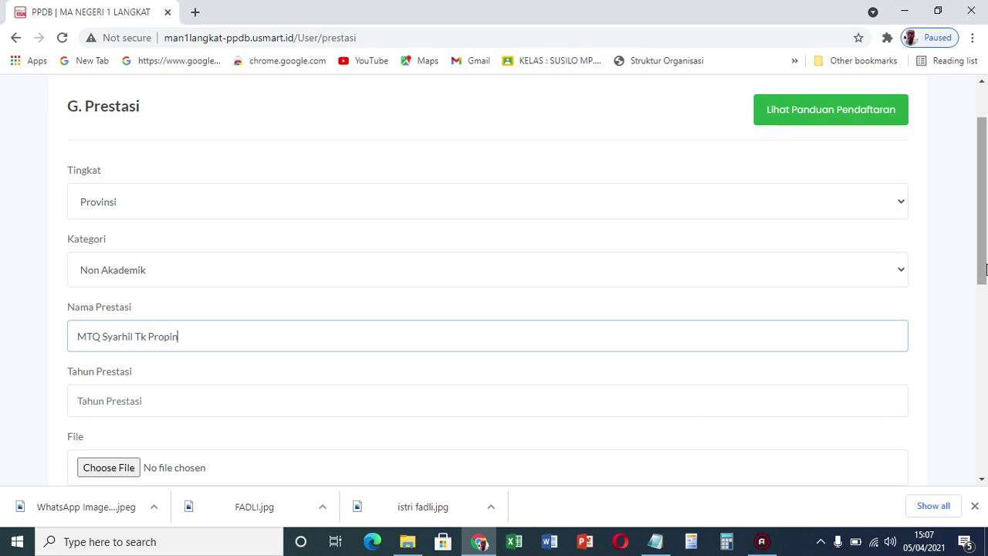
{"action": "type", "text": "si Juara k 3"}
{"action": "left_click", "coordinate": [283, 400]}
{"action": "type", "text": "2021"}
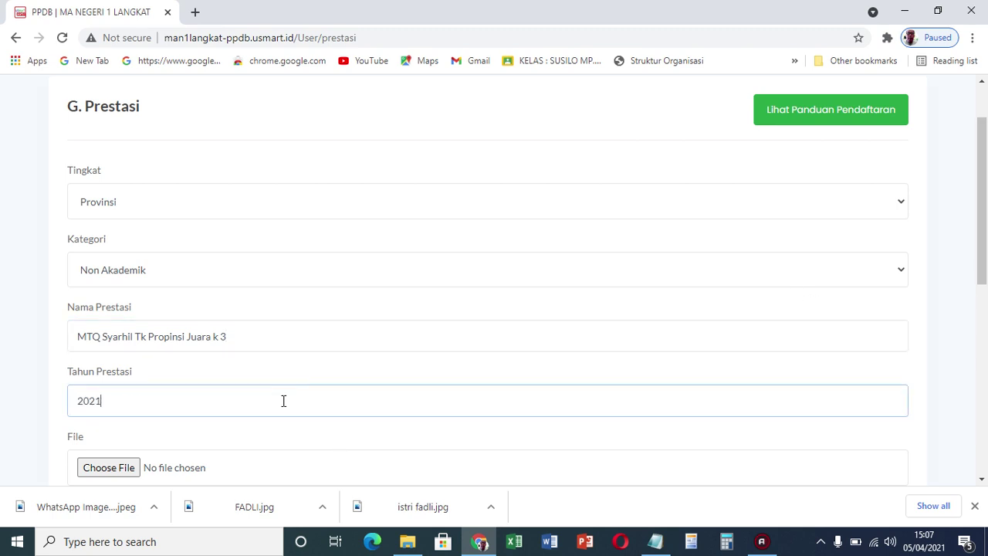
Save the achievement without a supporting file and continue to the report grades form
{"action": "left_click", "coordinate": [109, 469]}
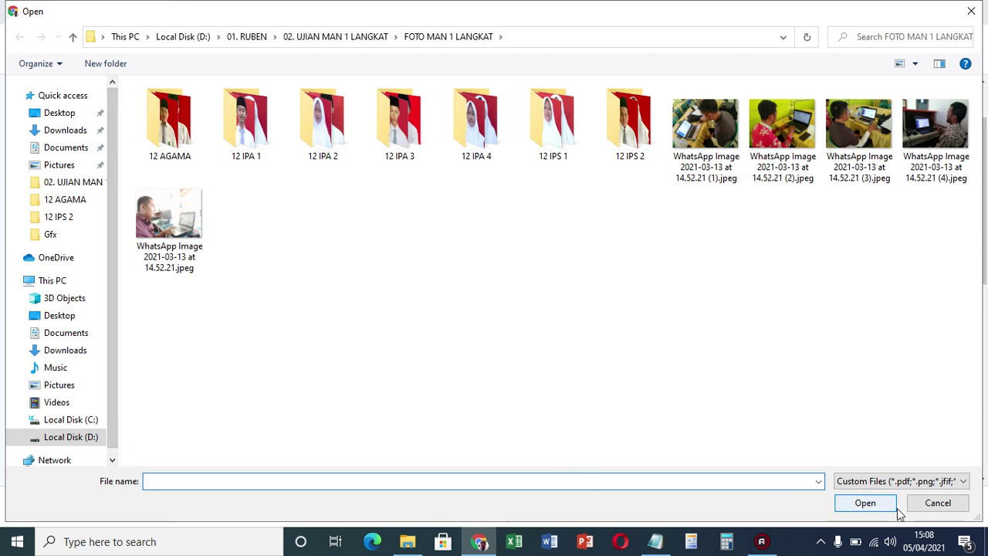
{"action": "left_click", "coordinate": [930, 505]}
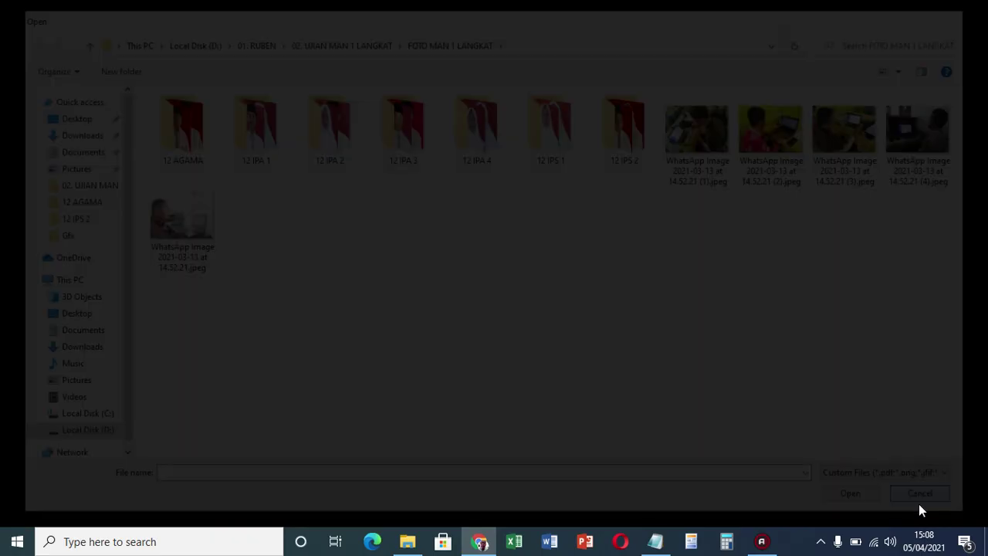
{"action": "scroll", "coordinate": [986, 294], "scroll_direction": "down", "scroll_amount": 3}
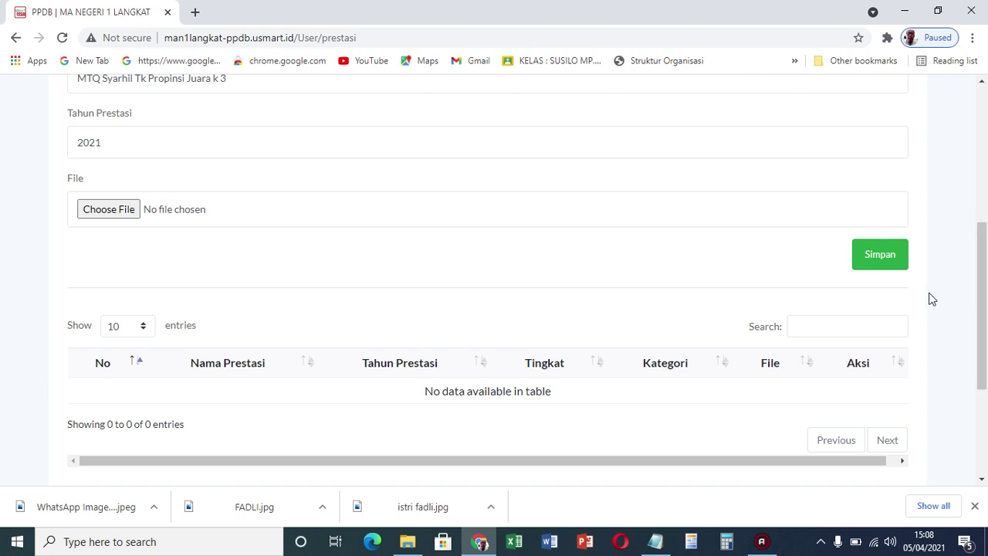
{"action": "left_click", "coordinate": [892, 251]}
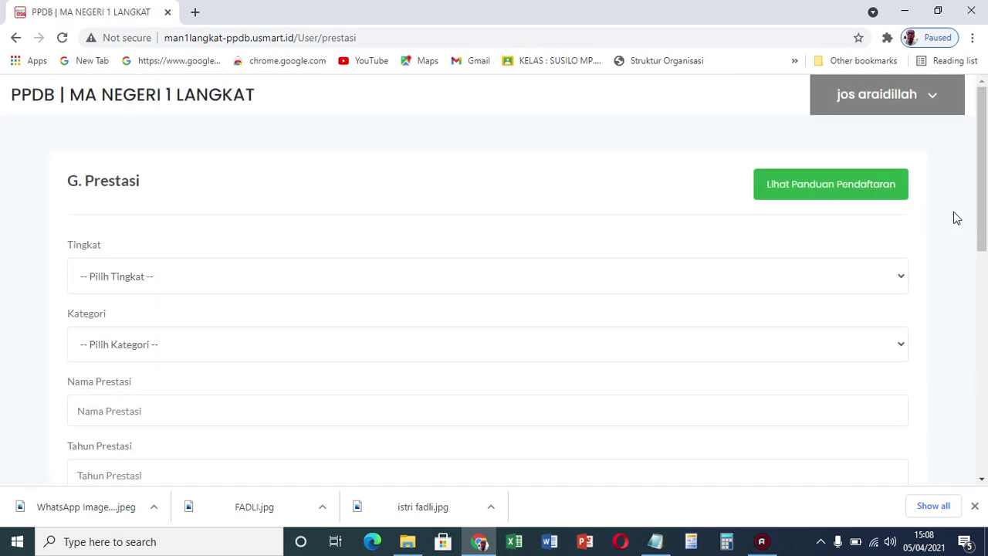
{"action": "mouse_move", "coordinate": [984, 157]}
{"action": "left_mouse_down"}
{"action": "mouse_move", "coordinate": [985, 366]}
{"action": "mouse_move", "coordinate": [985, 158]}
{"action": "left_mouse_up"}
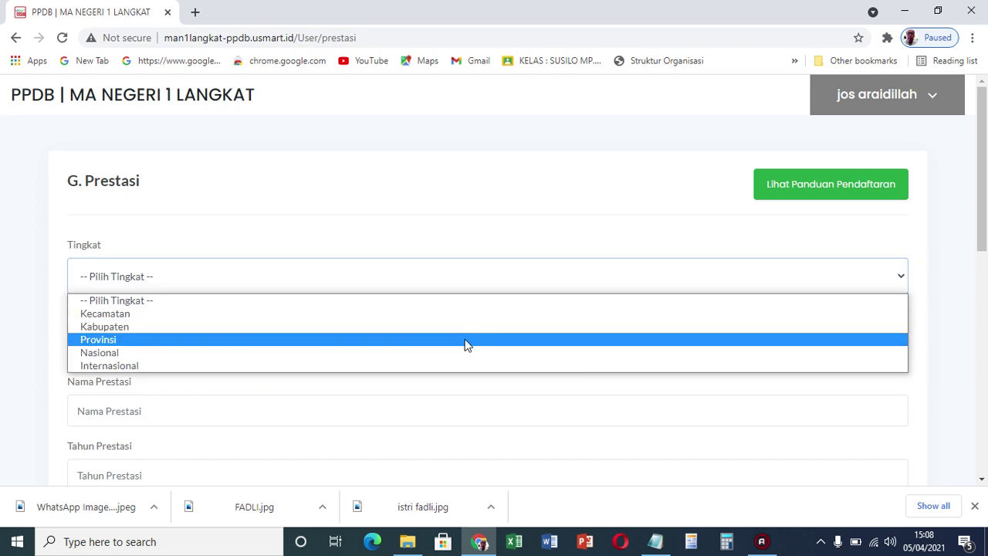
{"action": "left_click", "coordinate": [456, 353]}
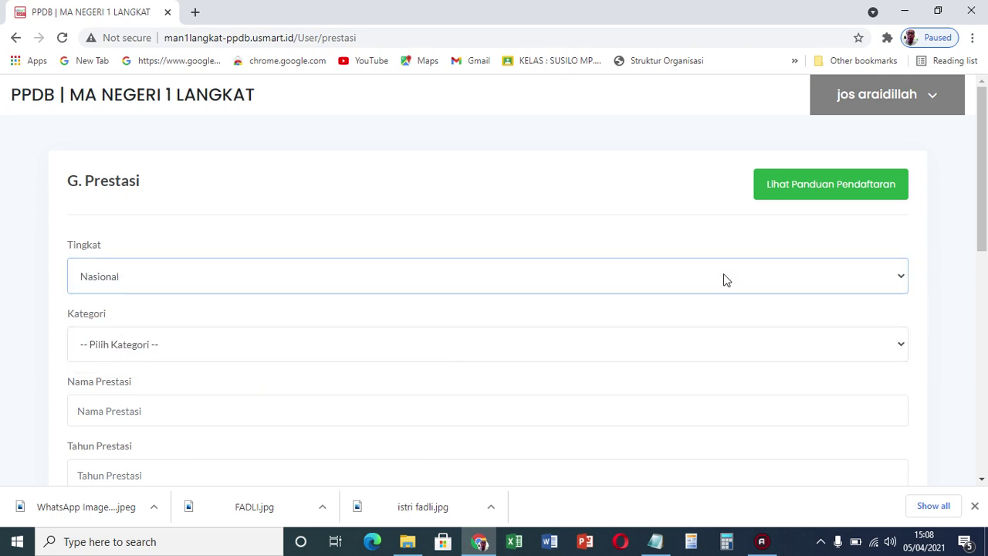
{"action": "left_click_drag", "start_coordinate": [985, 224], "coordinate": [985, 446]}
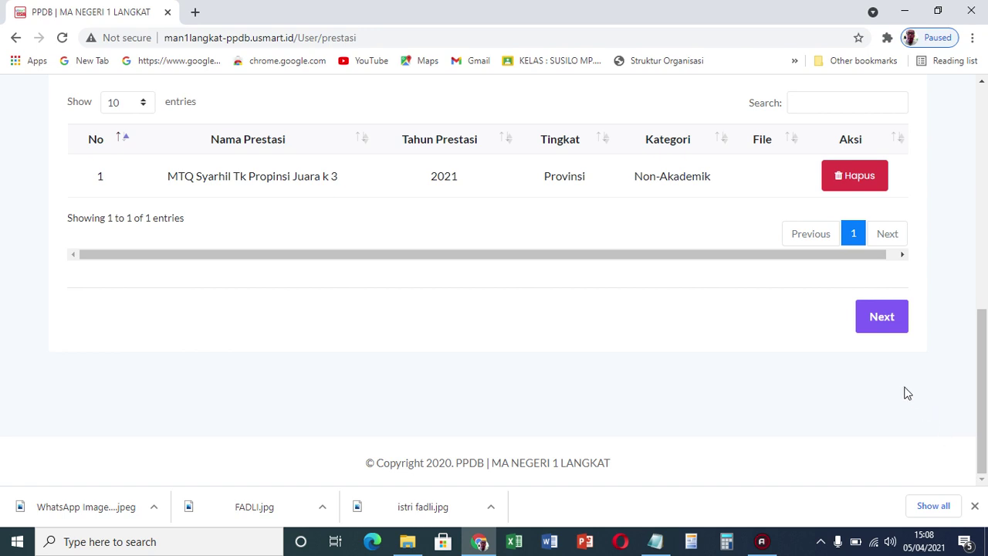
{"action": "left_click", "coordinate": [898, 334]}
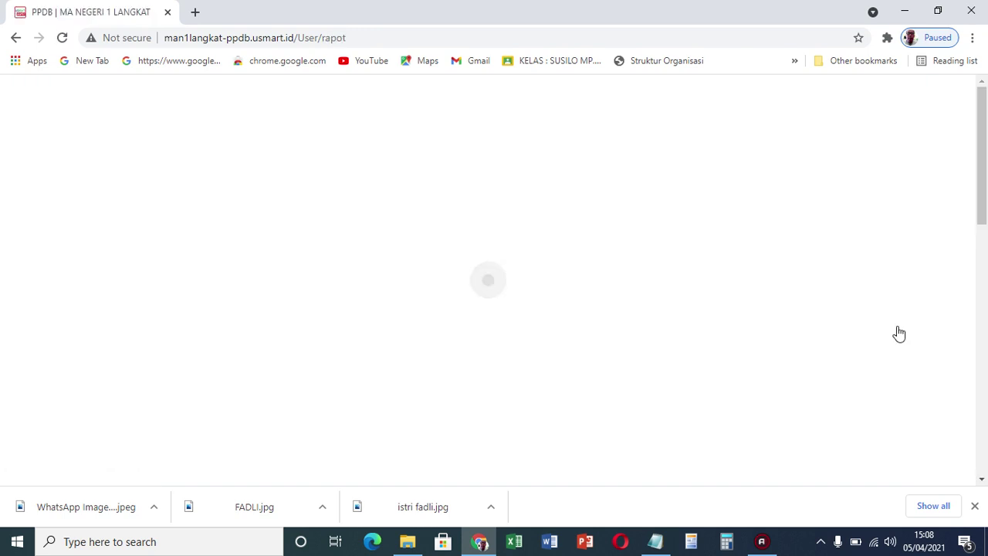
Choose Matematika with KKM 75 and semester 1 grade 80
{"action": "left_click_drag", "start_coordinate": [984, 179], "coordinate": [983, 131]}
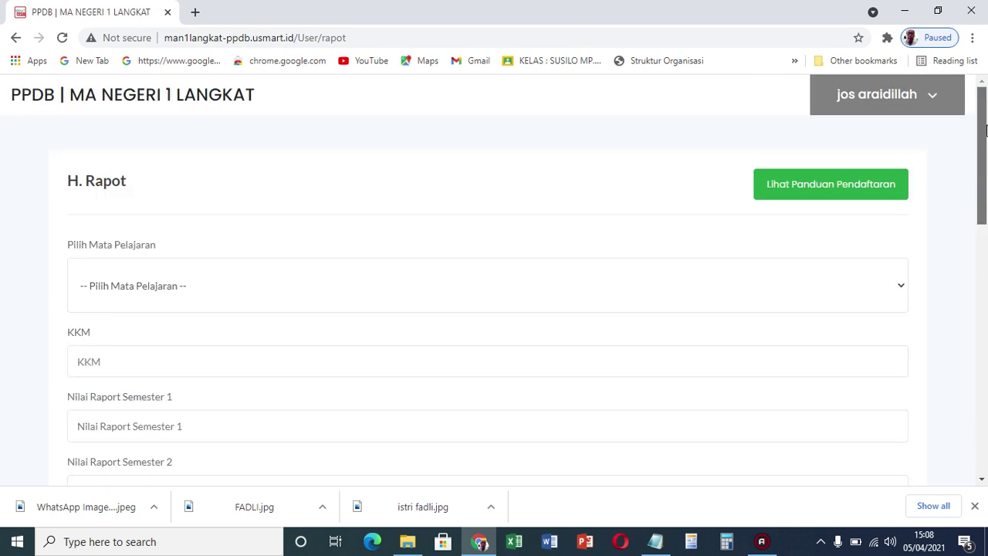
{"action": "left_click", "coordinate": [102, 300]}
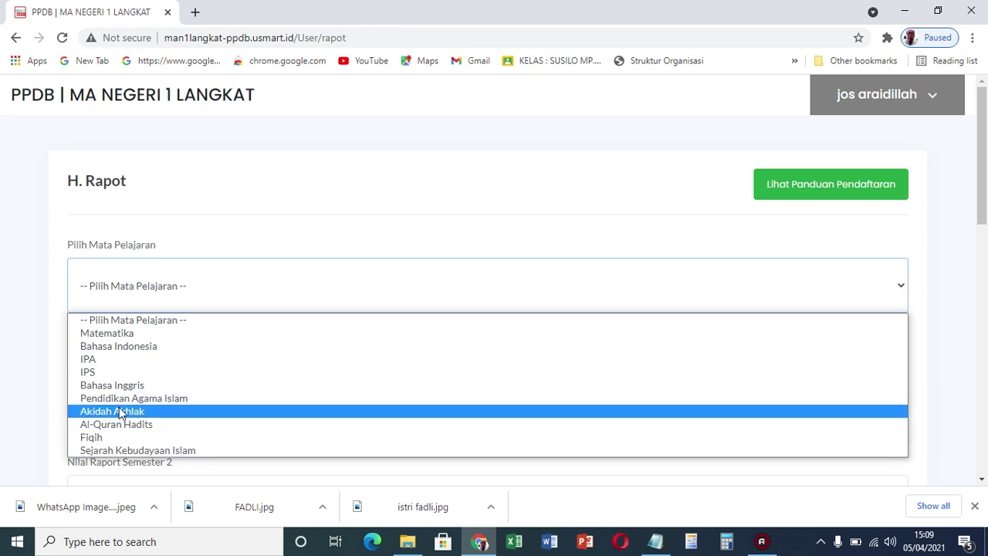
{"action": "left_click", "coordinate": [209, 333]}
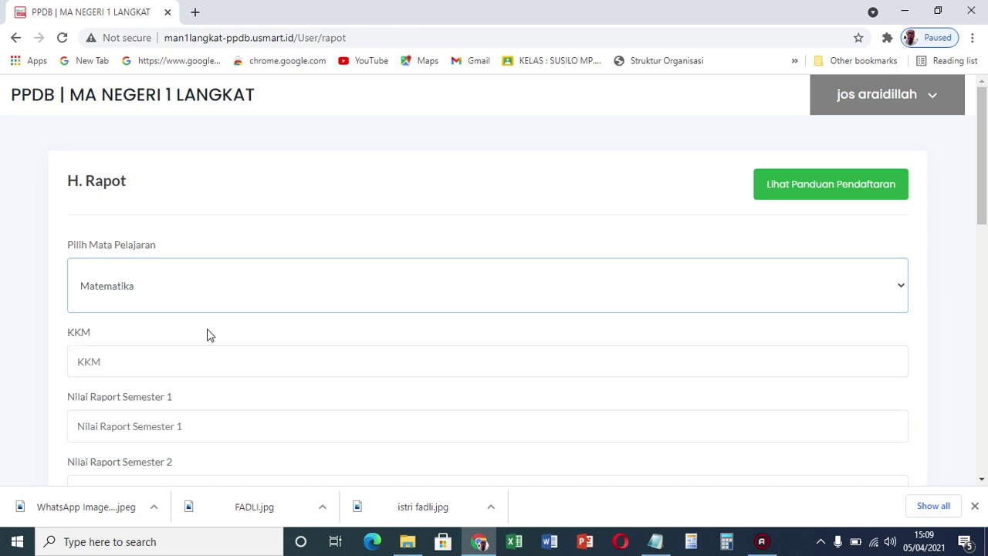
{"action": "left_click", "coordinate": [244, 365]}
{"action": "type", "text": "75"}
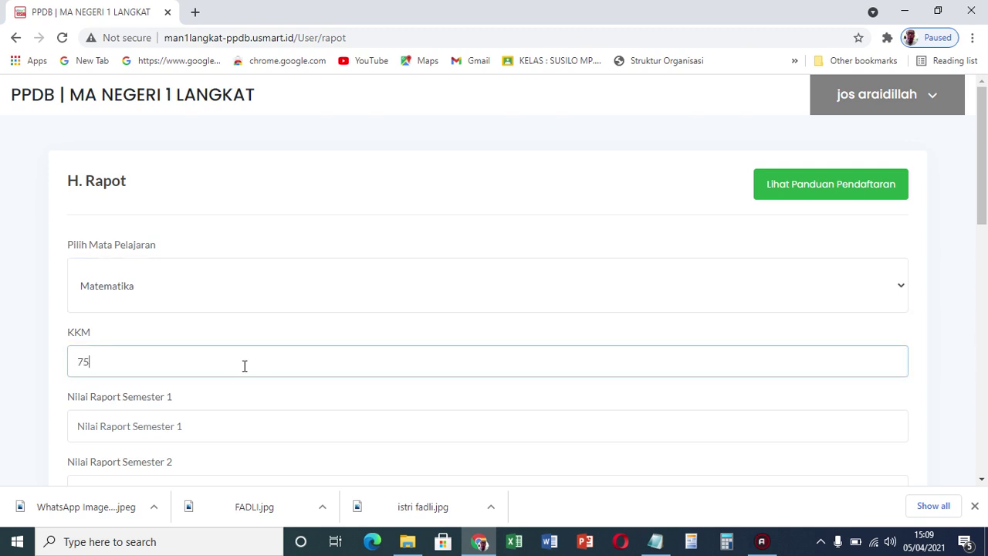
{"action": "left_click", "coordinate": [189, 435]}
{"action": "left_click_drag", "start_coordinate": [983, 153], "coordinate": [985, 251]}
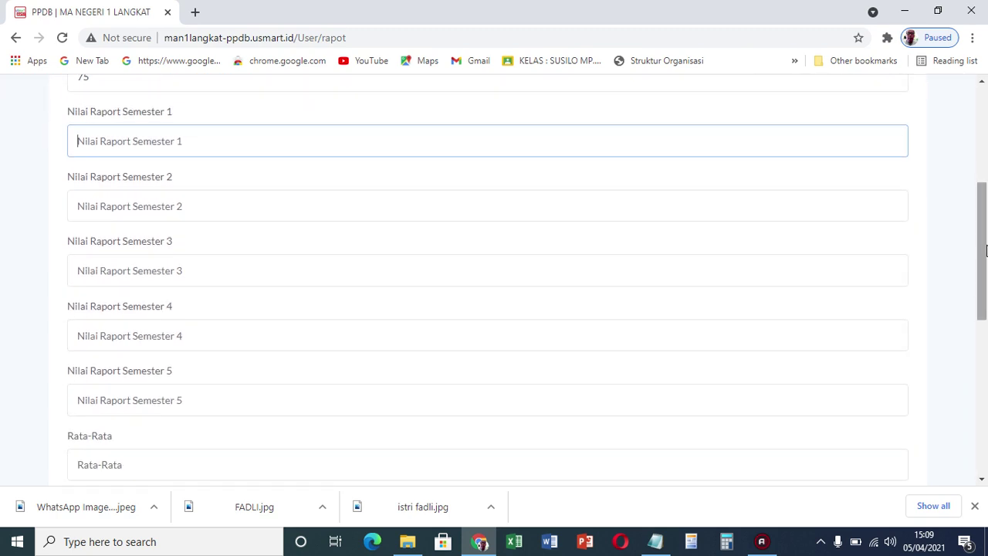
{"action": "type", "text": "80"}
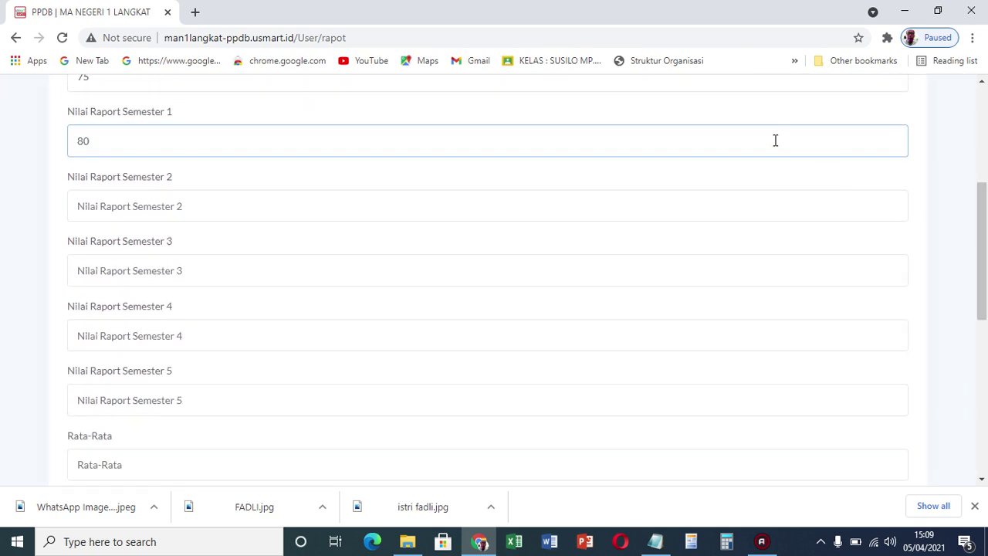
Enter Matematika semesters 2–5 as 81, 83, 84, 85 and average 83
{"action": "left_click", "coordinate": [731, 202]}
{"action": "type", "text": "80"}
{"action": "key", "text": "BackSpace"}
{"action": "type", "text": "1"}
{"action": "left_click", "coordinate": [409, 261]}
{"action": "type", "text": "8"}
{"action": "left_click", "coordinate": [301, 341]}
{"action": "type", "text": "84"}
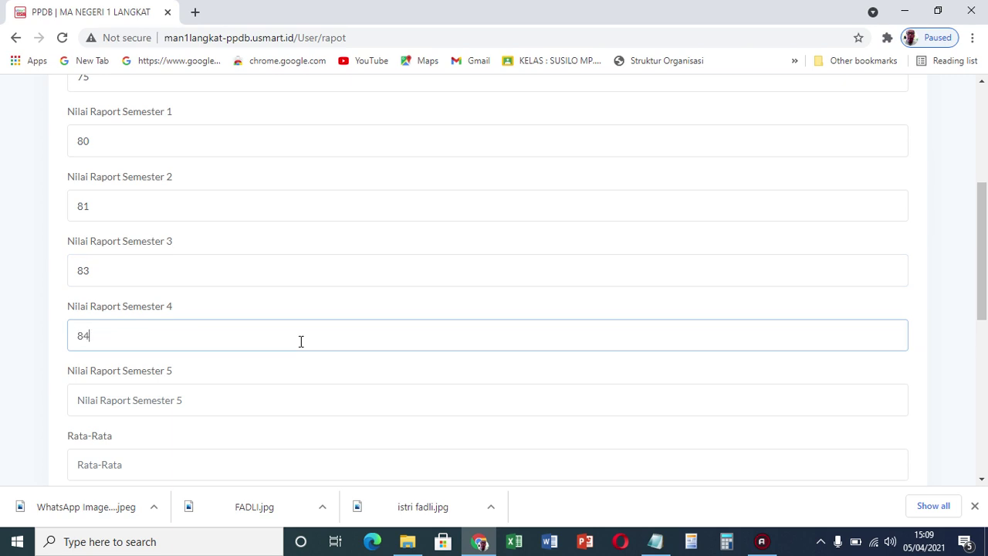
{"action": "left_click", "coordinate": [239, 389]}
{"action": "type", "text": "85"}
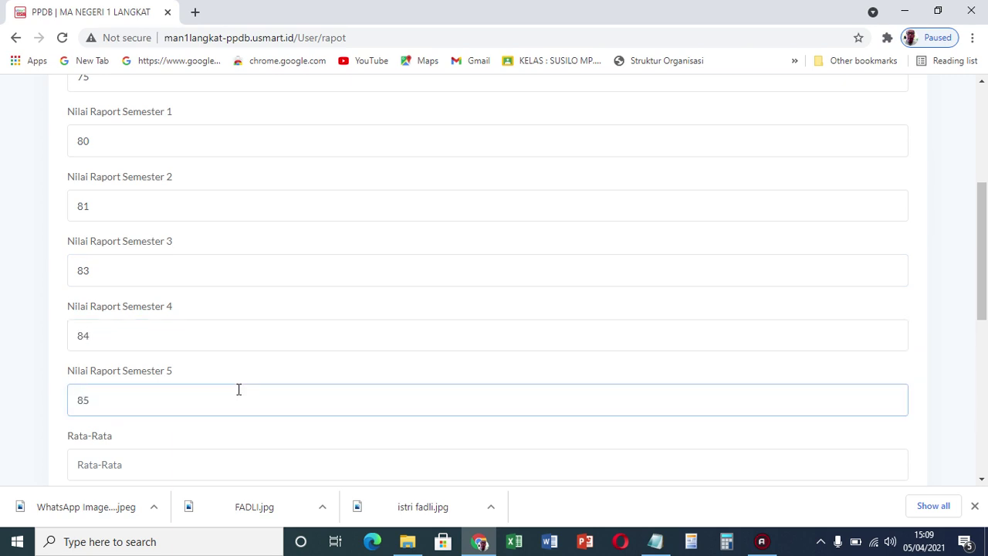
{"action": "left_click", "coordinate": [170, 462]}
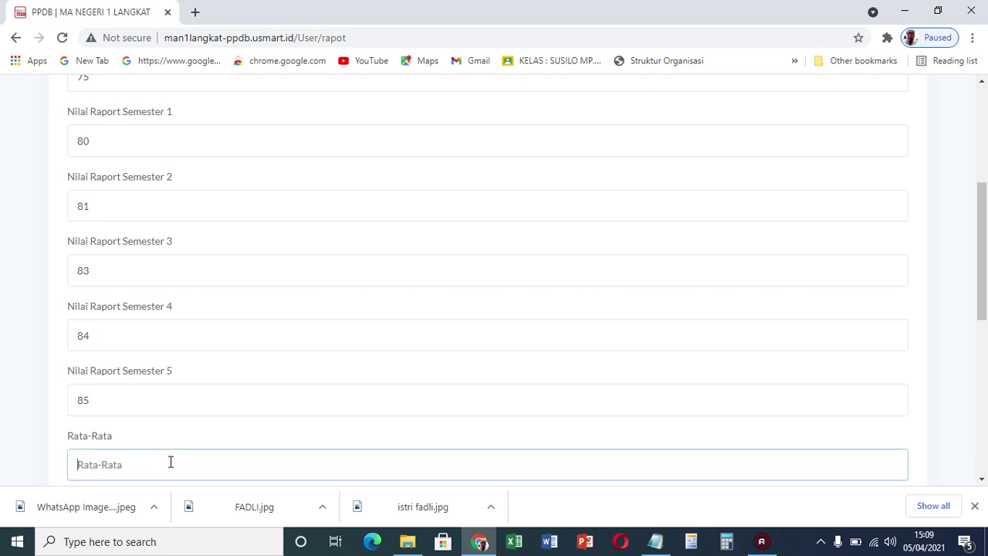
{"action": "type", "text": "83"}
{"action": "left_click_drag", "start_coordinate": [981, 278], "coordinate": [980, 330]}
Save Matematika, then start Bahasa Indonesia with KKM 80 and semester 1 grade 81
{"action": "left_click", "coordinate": [891, 352]}
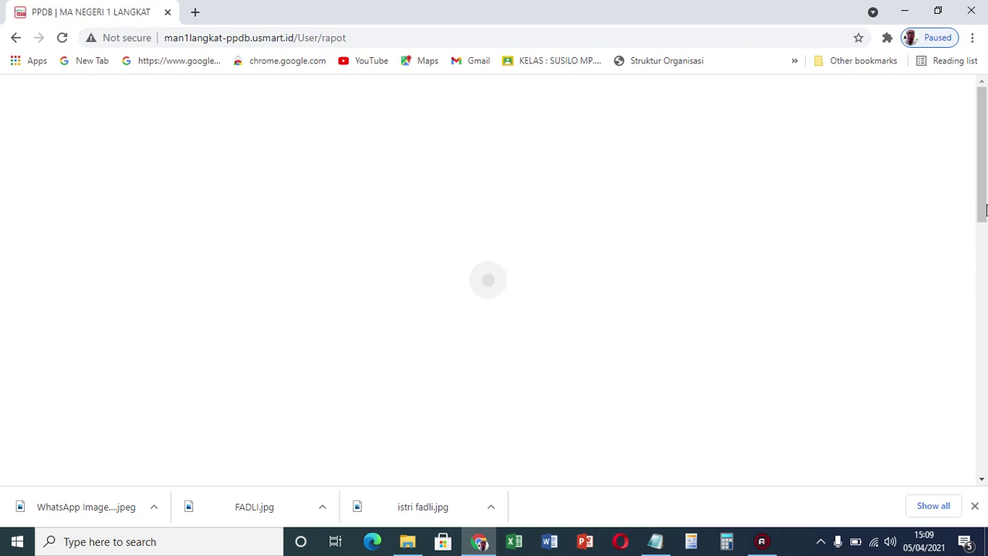
{"action": "left_click_drag", "start_coordinate": [985, 174], "coordinate": [958, 155]}
{"action": "left_click", "coordinate": [297, 282]}
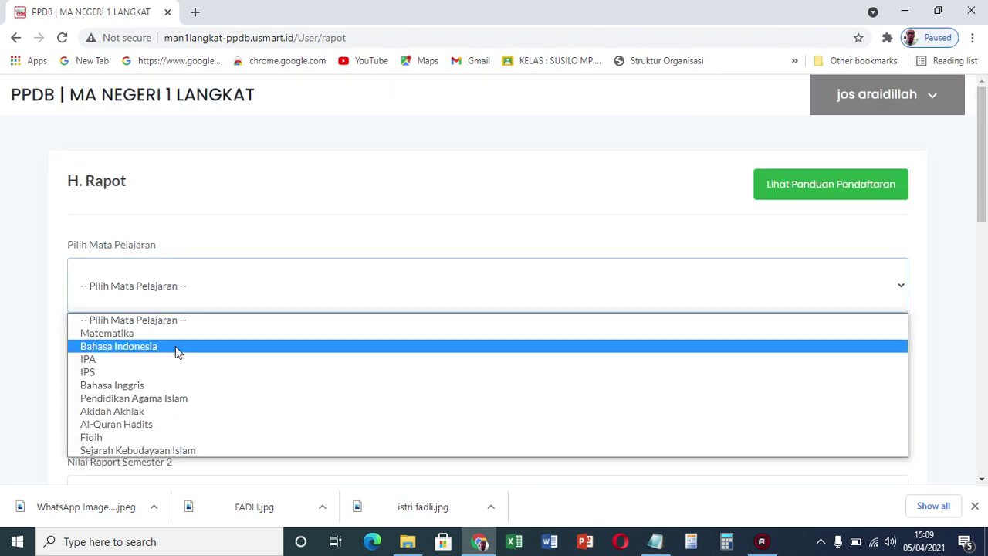
{"action": "left_click", "coordinate": [176, 347]}
{"action": "left_click", "coordinate": [164, 362]}
{"action": "type", "text": "80"}
{"action": "left_click", "coordinate": [165, 435]}
{"action": "type", "text": "8"}
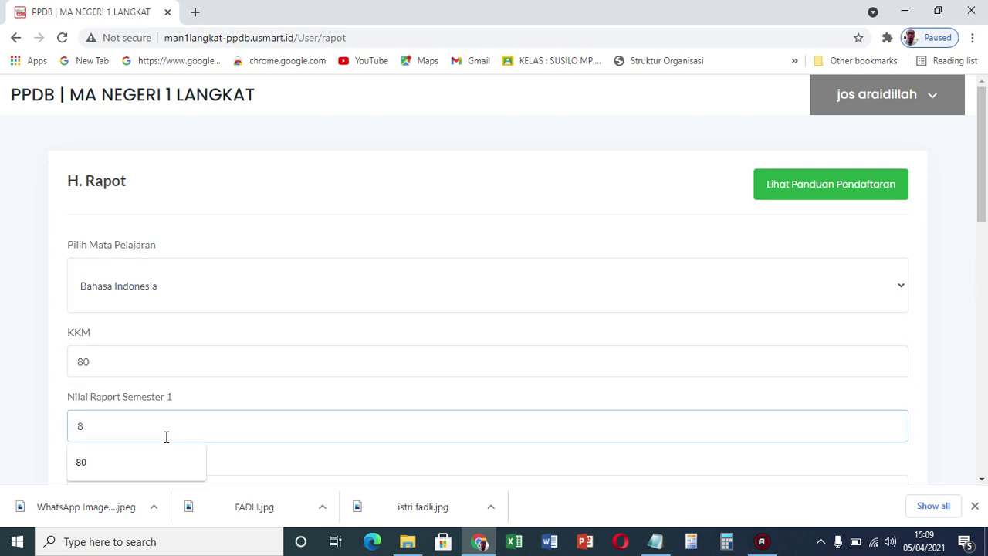
{"action": "type", "text": "1"}
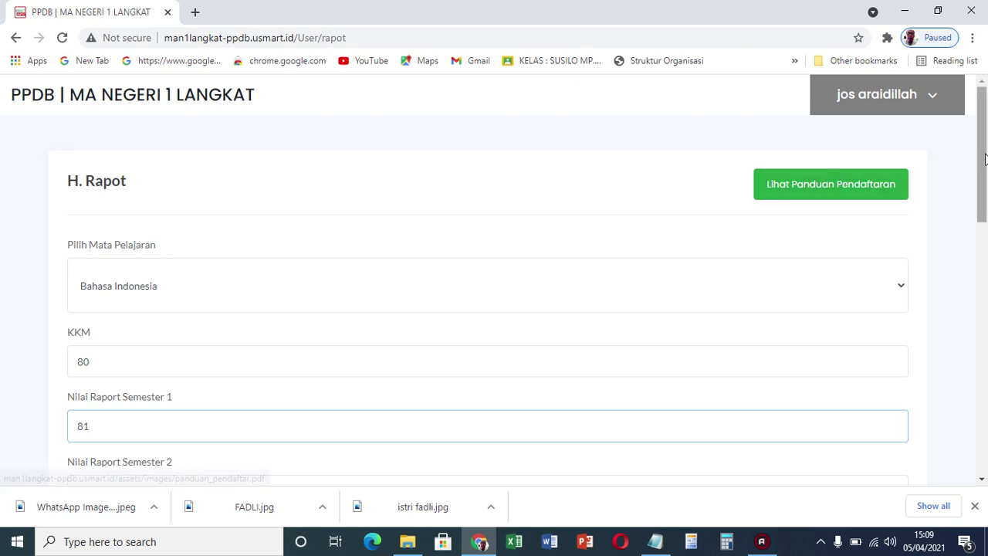
Enter Bahasa Indonesia semesters 2–5 as 82, 84, 85, 86, average 84, and save
{"action": "scroll", "coordinate": [985, 158], "scroll_direction": "down", "scroll_amount": 3}
{"action": "left_click", "coordinate": [588, 245]}
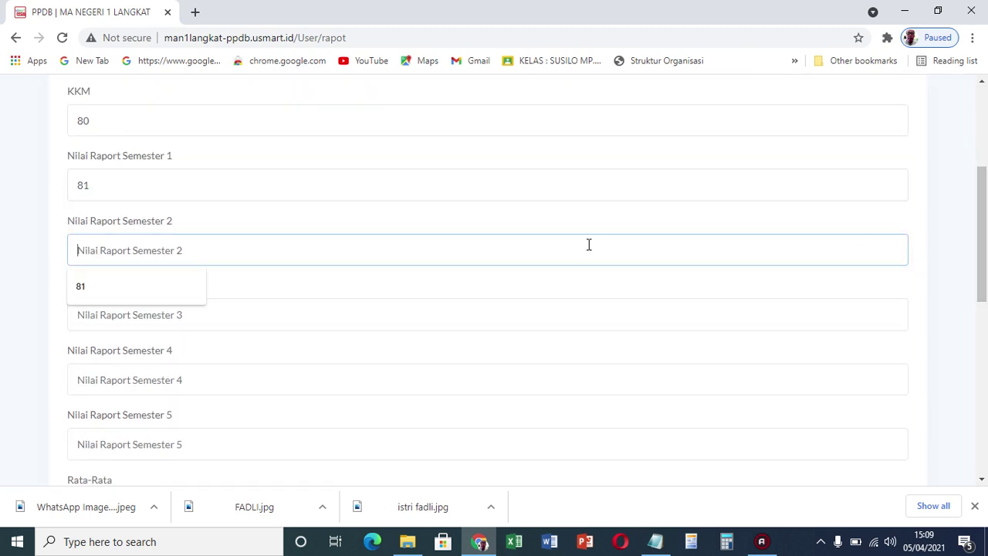
{"action": "type", "text": "82"}
{"action": "left_click", "coordinate": [504, 308]}
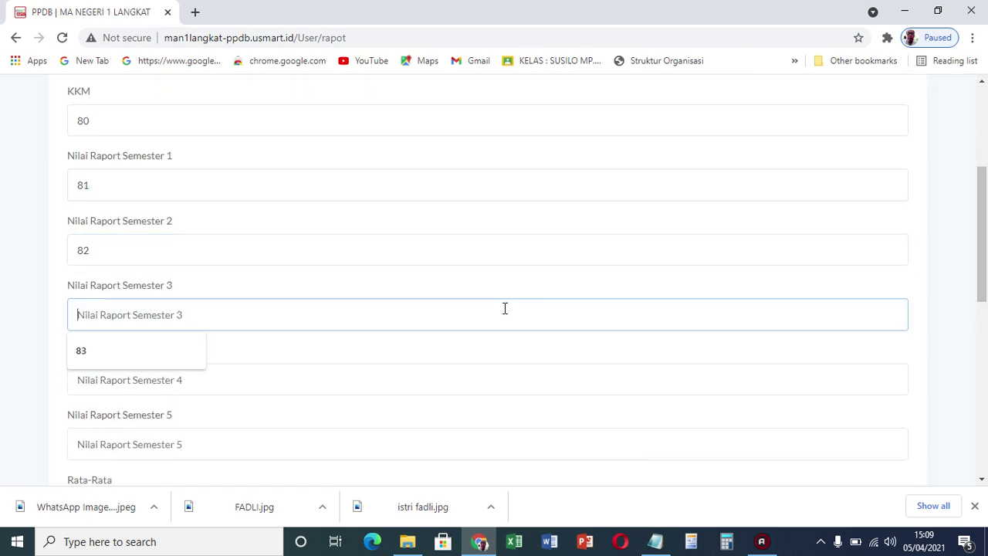
{"action": "type", "text": "84"}
{"action": "left_click", "coordinate": [409, 386]}
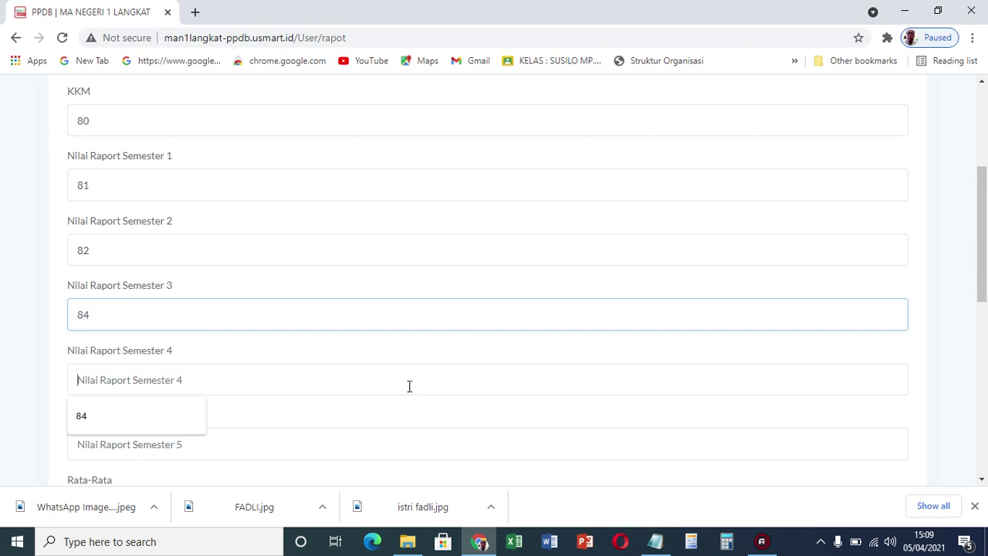
{"action": "type", "text": "85"}
{"action": "left_click", "coordinate": [301, 443]}
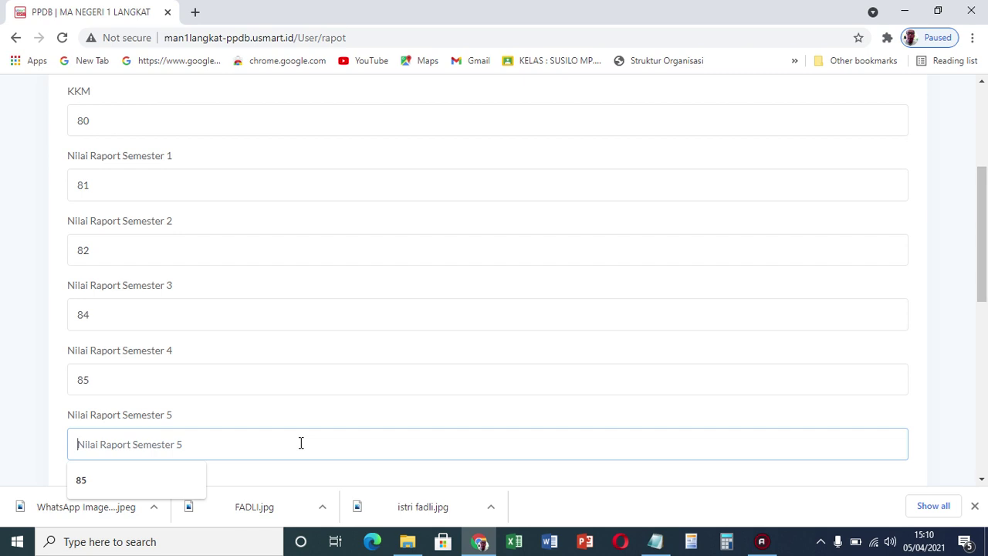
{"action": "type", "text": "86"}
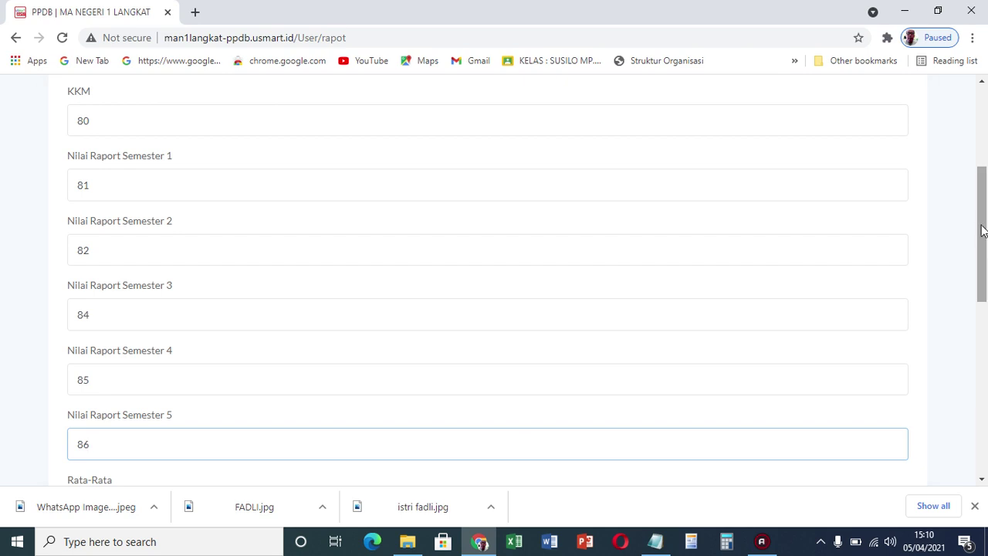
{"action": "left_click_drag", "start_coordinate": [982, 230], "coordinate": [982, 301]}
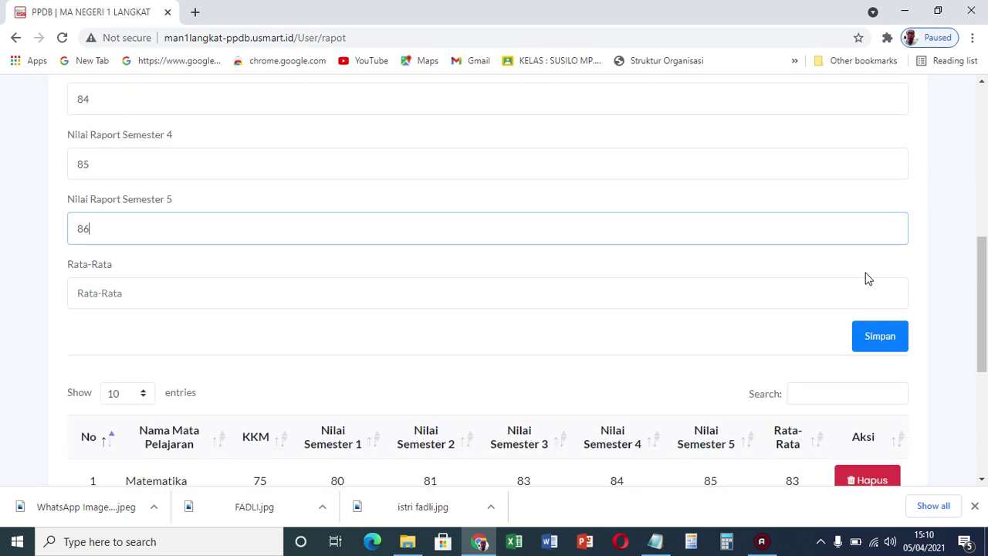
{"action": "left_click", "coordinate": [794, 293]}
{"action": "type", "text": "84"}
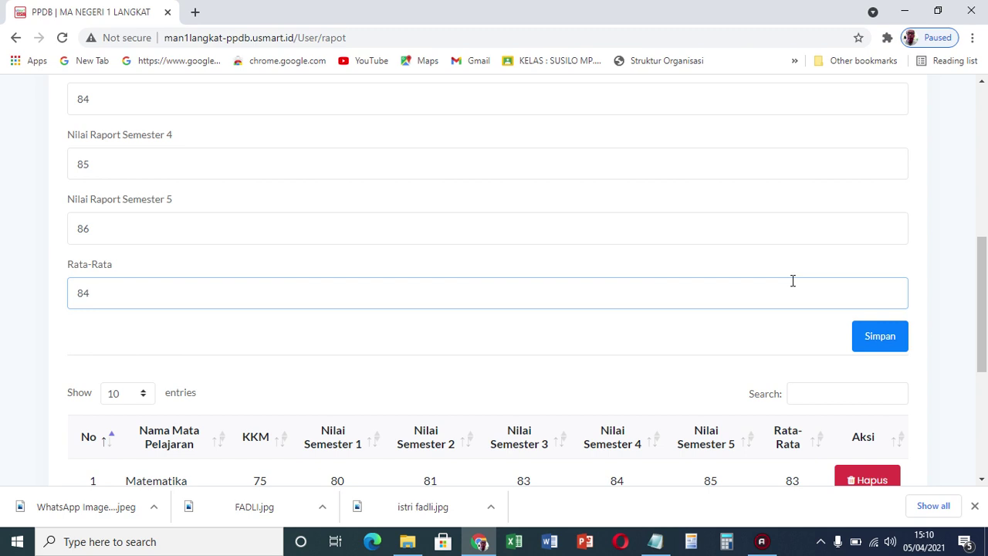
{"action": "left_click", "coordinate": [881, 333]}
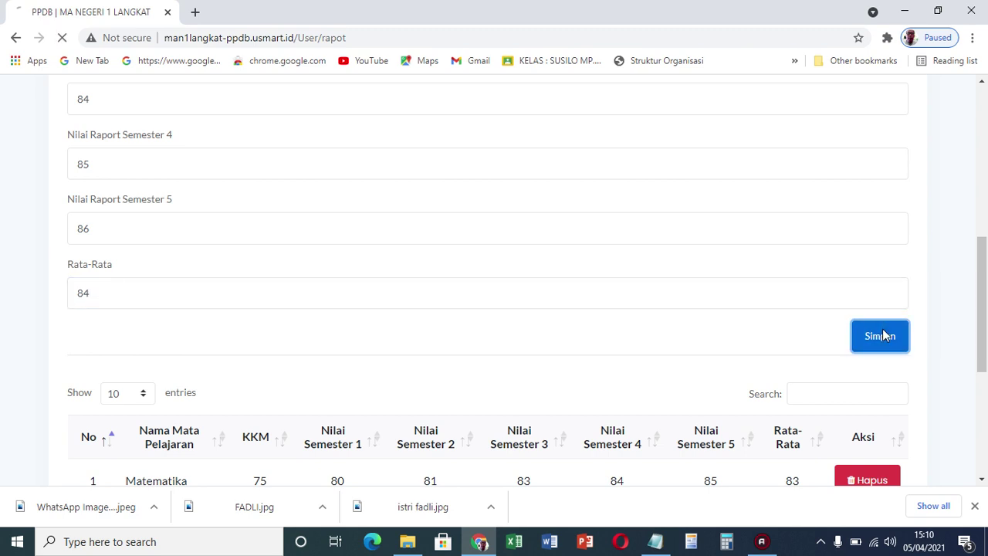
Proceed from the grades table to the registration summary page
{"action": "left_click_drag", "start_coordinate": [981, 169], "coordinate": [974, 78]}
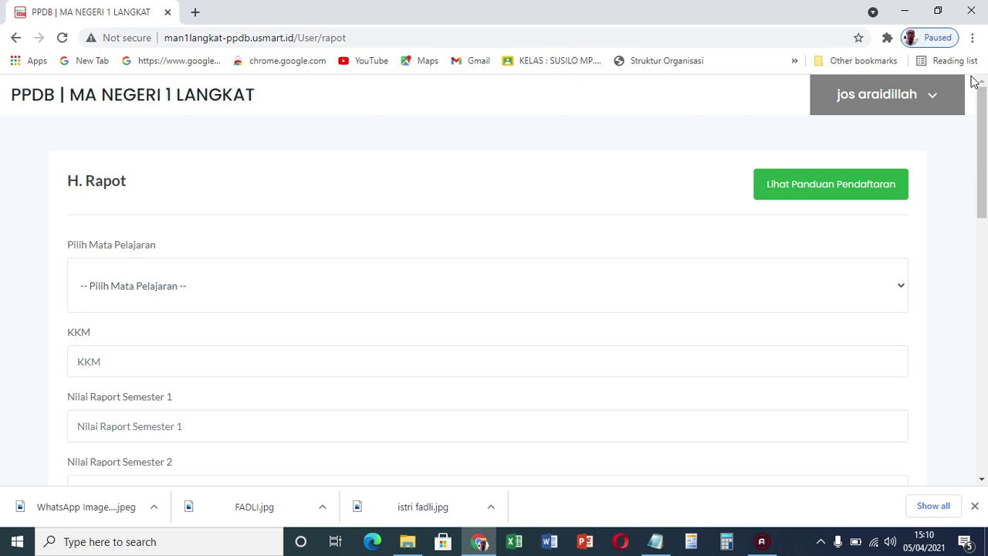
{"action": "left_click", "coordinate": [536, 294]}
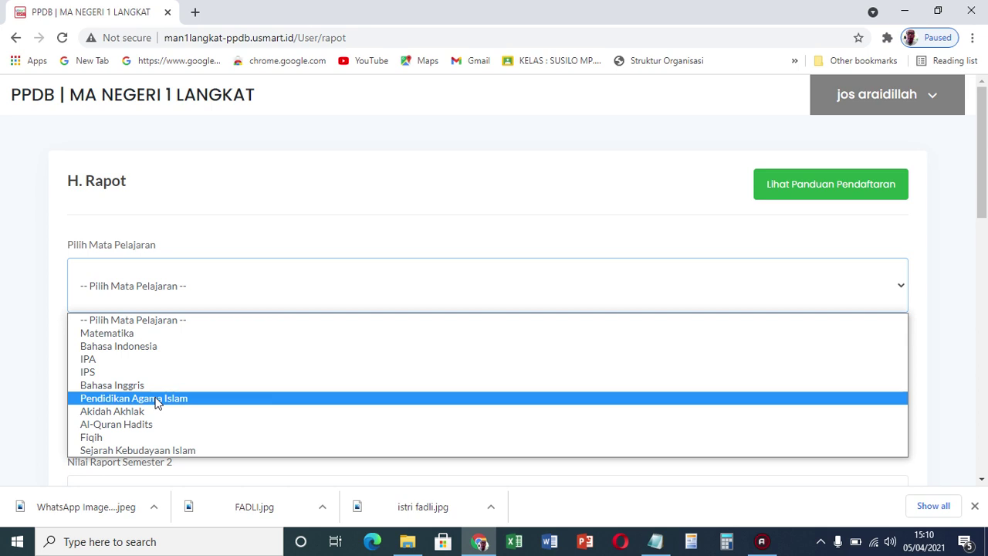
{"action": "left_click_drag", "start_coordinate": [979, 187], "coordinate": [964, 424]}
{"action": "left_click", "coordinate": [883, 379]}
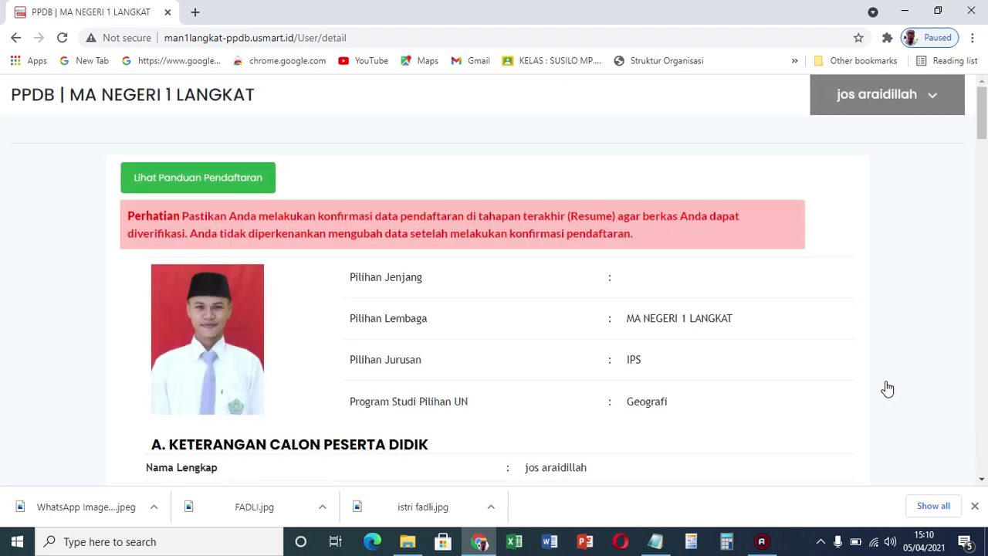
Scroll the summary down to H. DATA RAPORT showing Matematika and Bahasa Indonesia
{"action": "left_click_drag", "start_coordinate": [982, 125], "coordinate": [978, 271]}
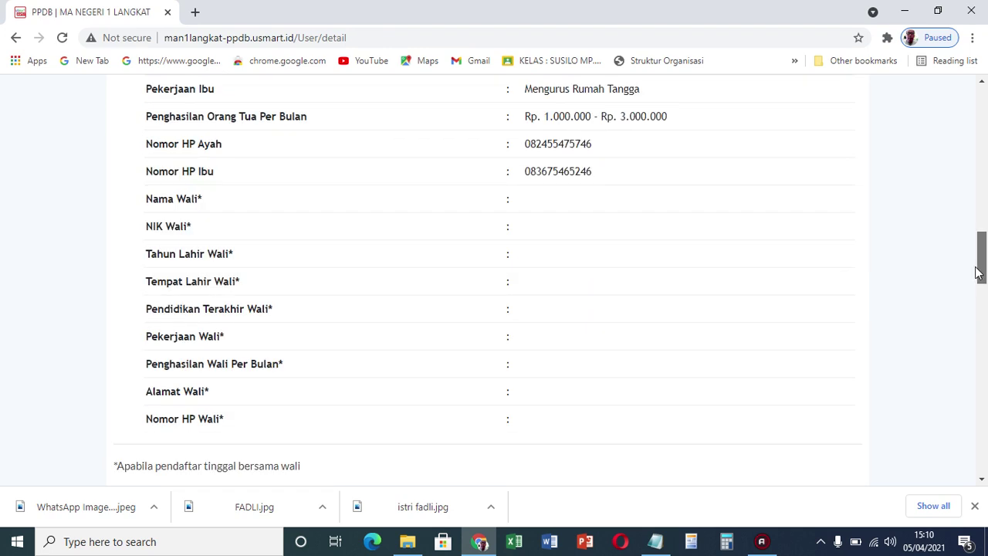
{"action": "left_click_drag", "start_coordinate": [977, 272], "coordinate": [983, 479]}
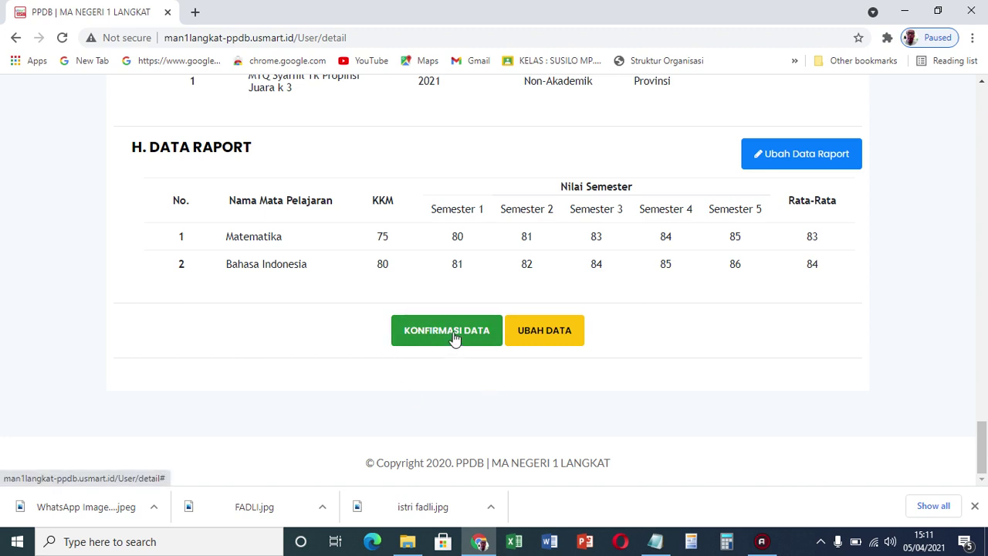
Confirm the registration data with OK and open the Kartu Pendaftaran print preview
{"action": "left_click", "coordinate": [455, 338]}
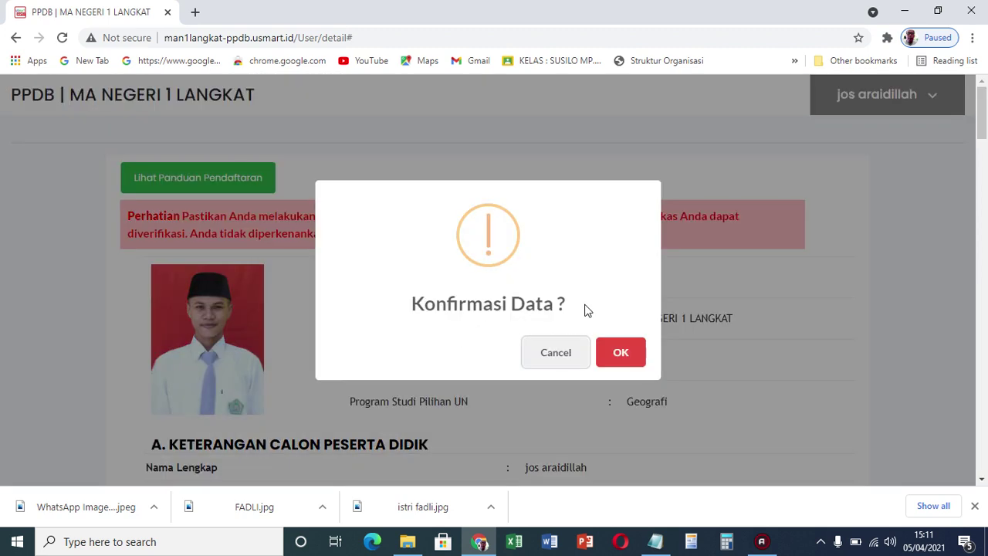
{"action": "left_click", "coordinate": [623, 352]}
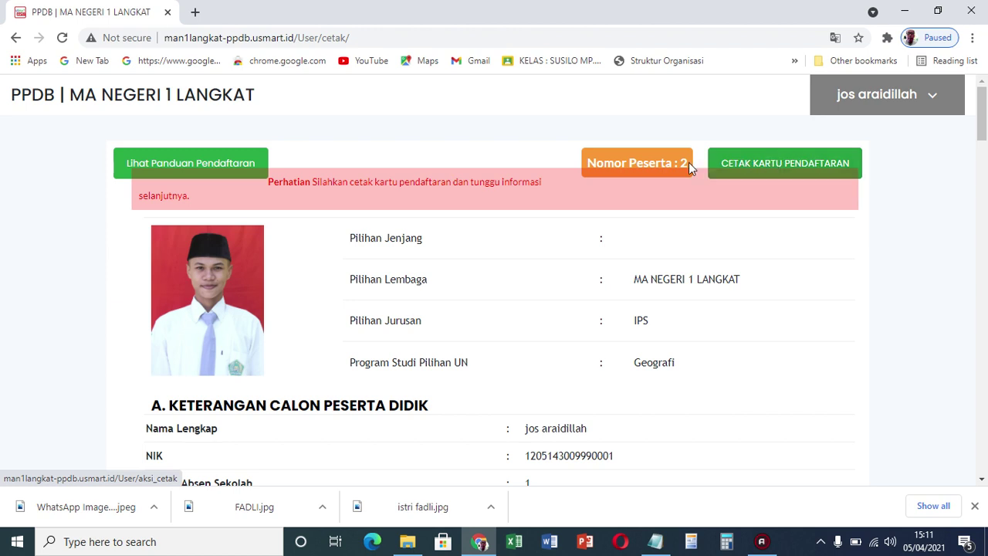
{"action": "left_click", "coordinate": [750, 165]}
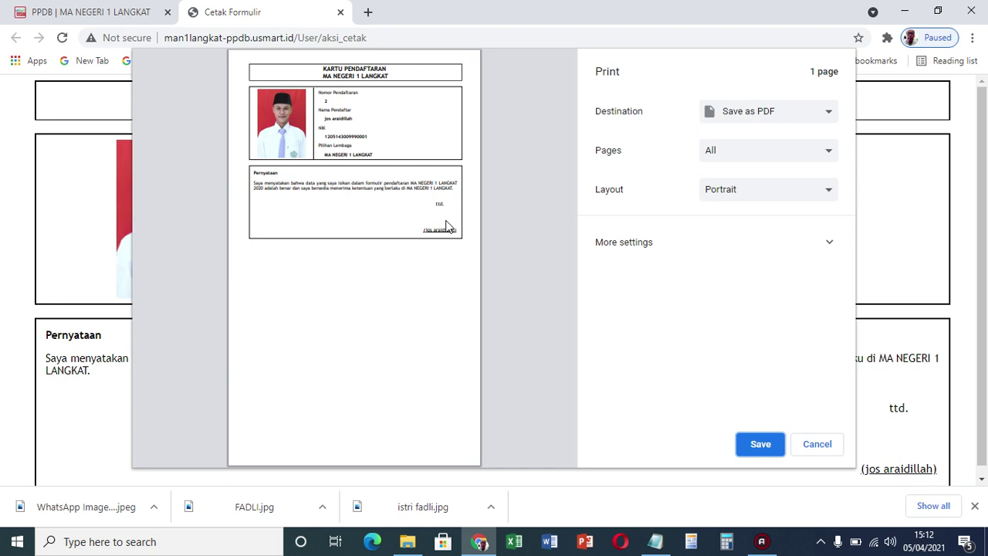
Save the registration card via Save as PDF as Cetak Formulir.pdf in Downloads
{"action": "left_click", "coordinate": [772, 451]}
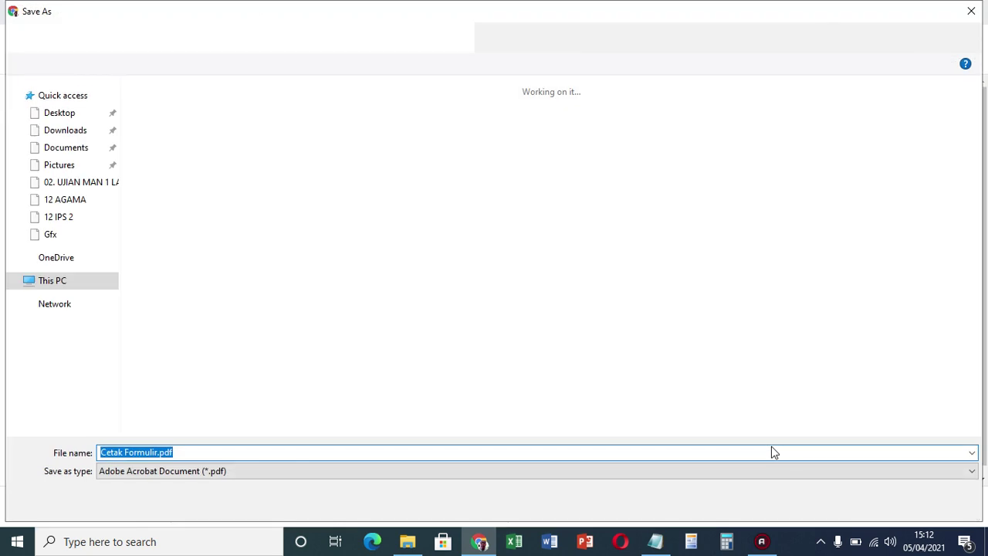
{"action": "left_click", "coordinate": [857, 501]}
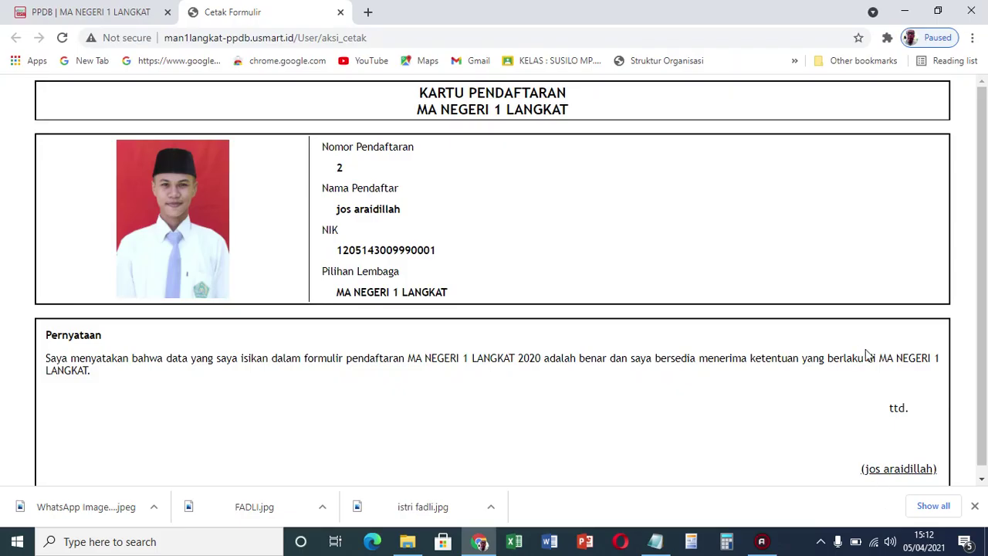